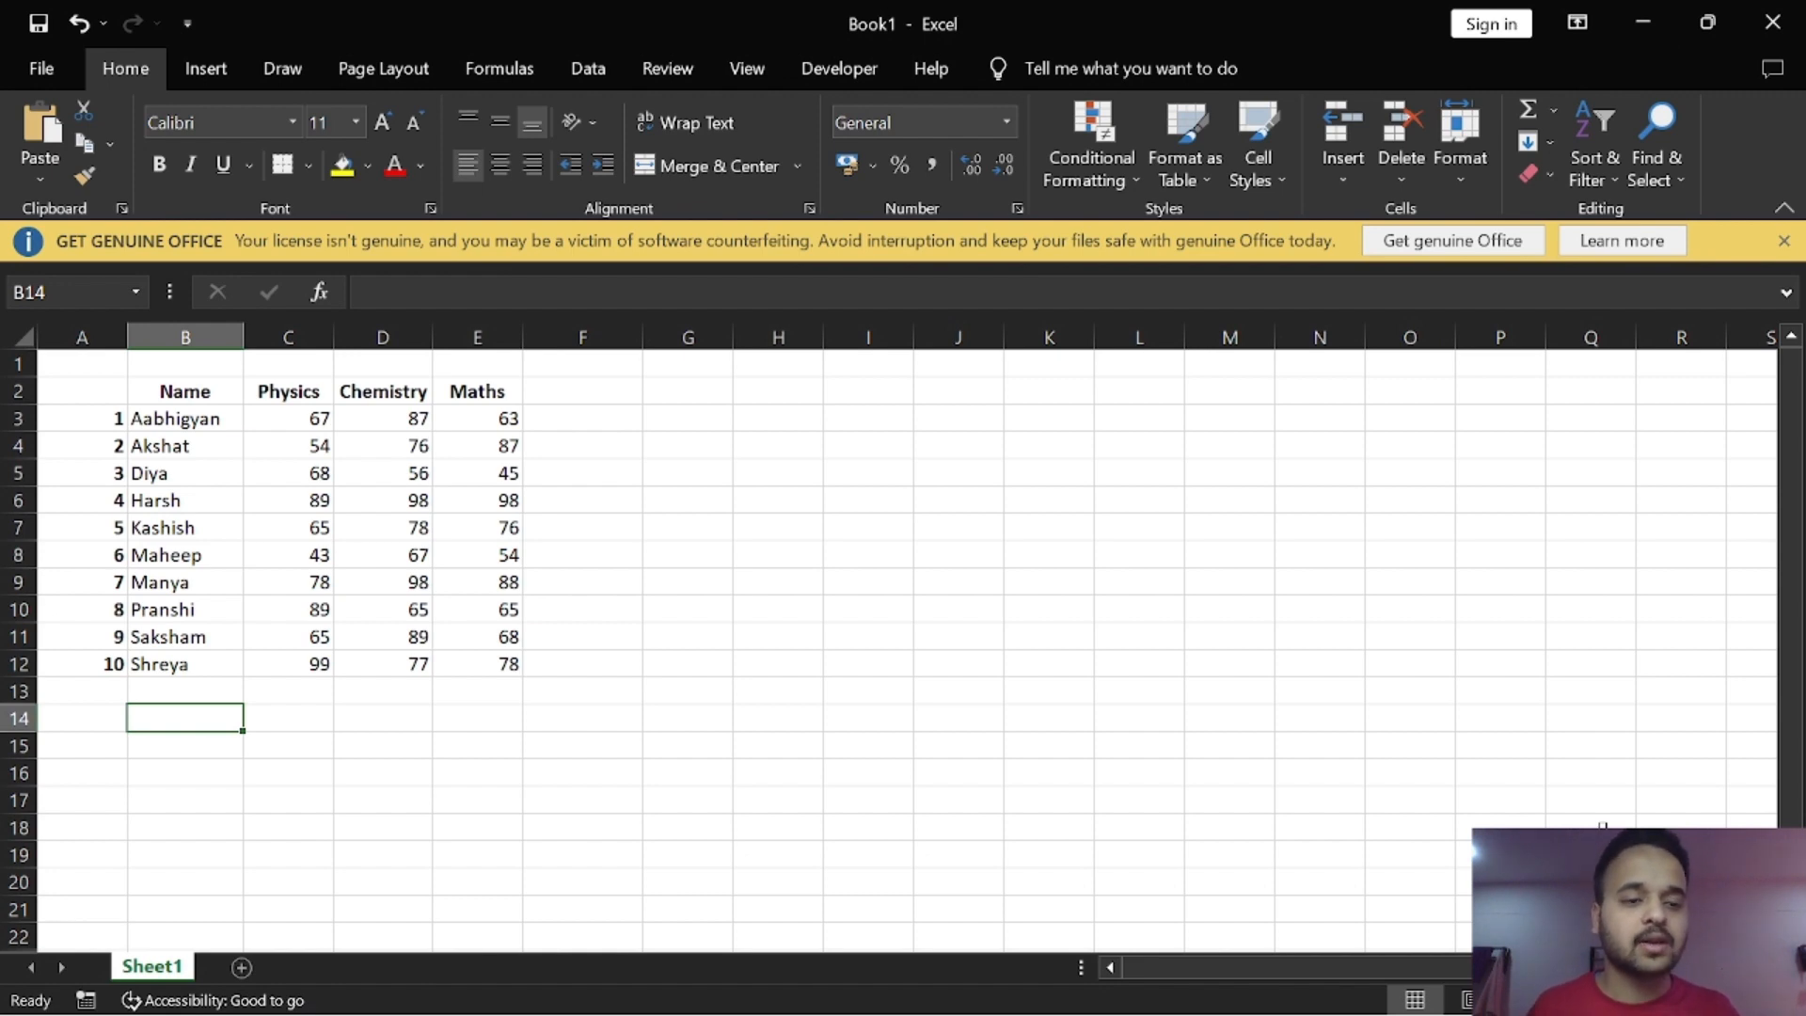
Step: Add a "Total Marks" column header in cell F2, beside the Maths header
click(623, 393)
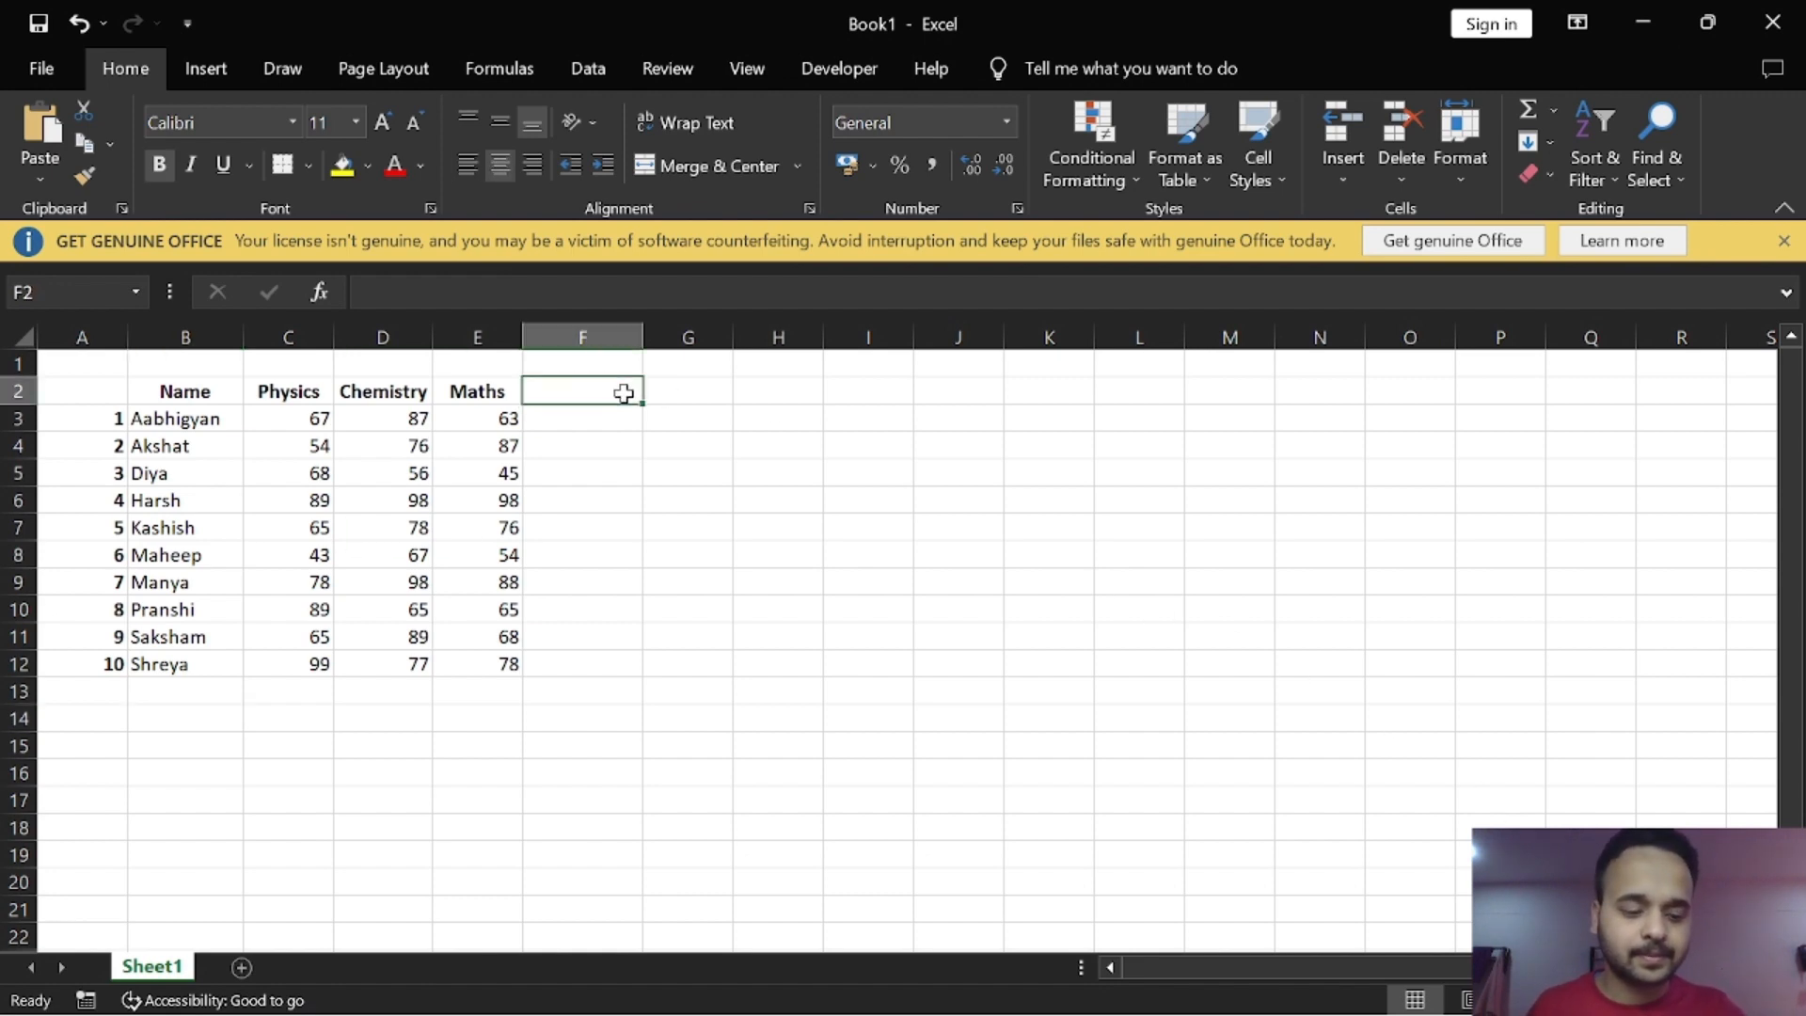
text(Tot)
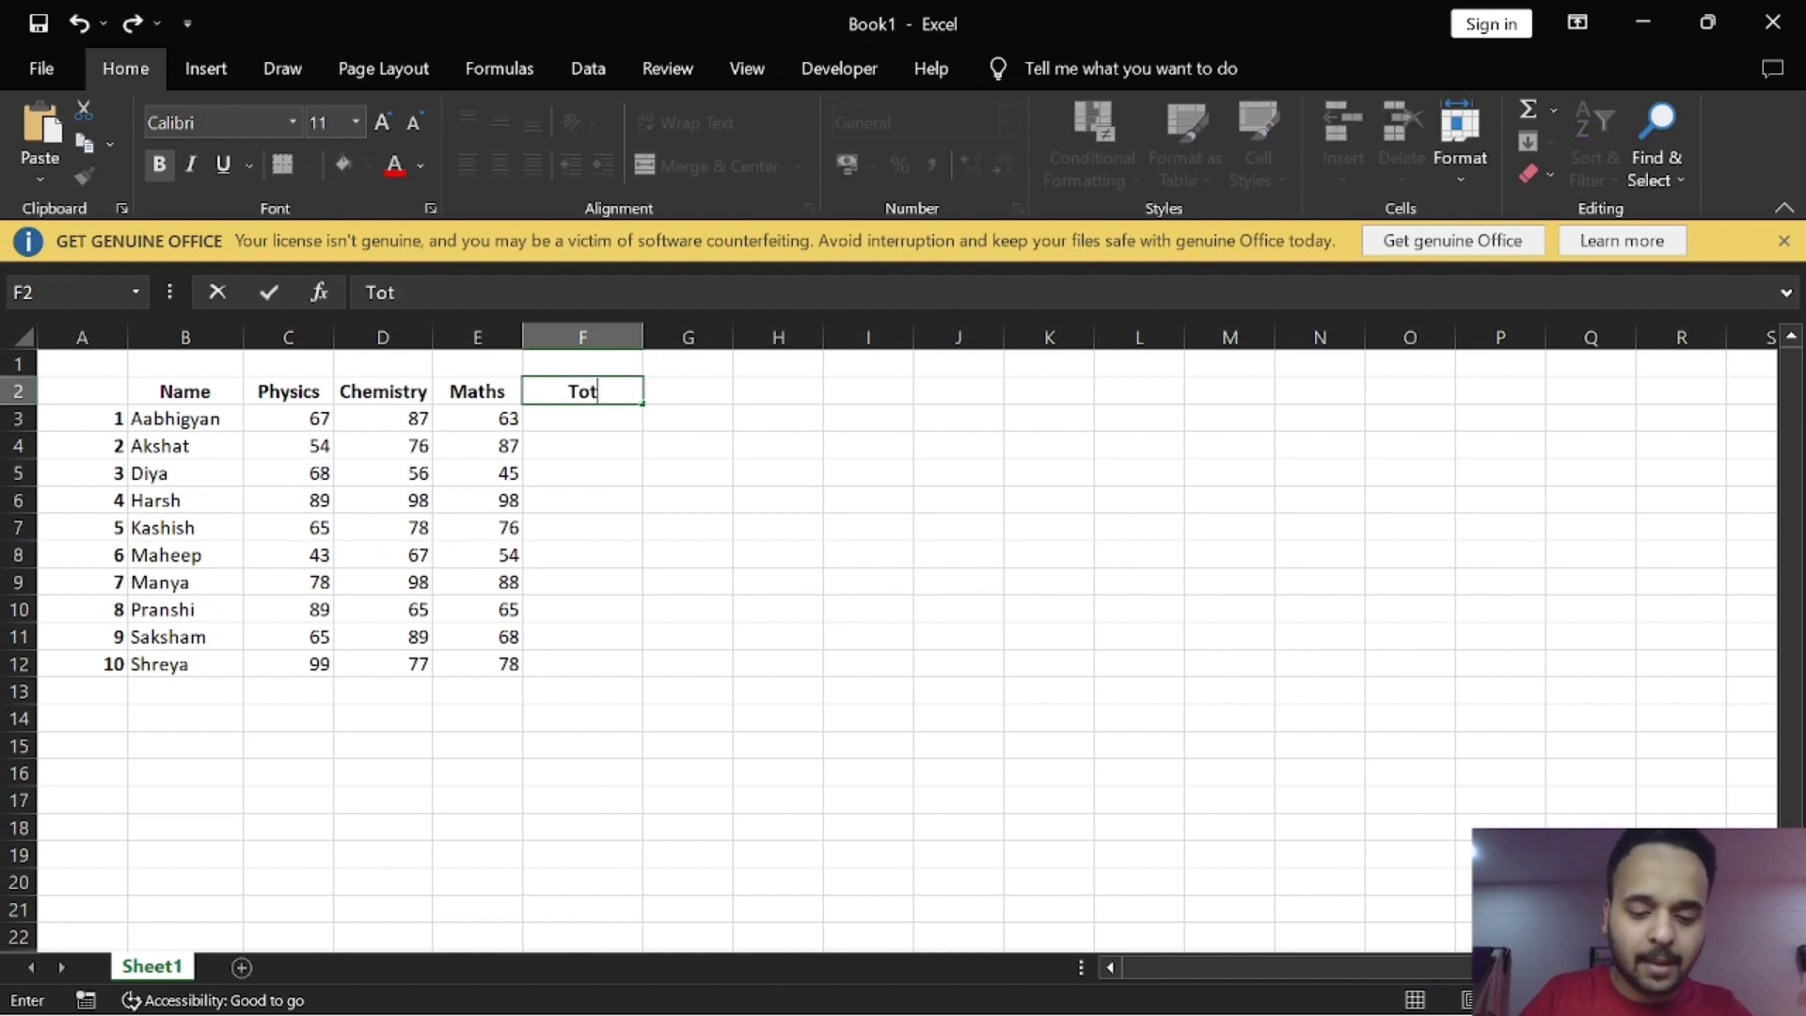
text(al Marks)
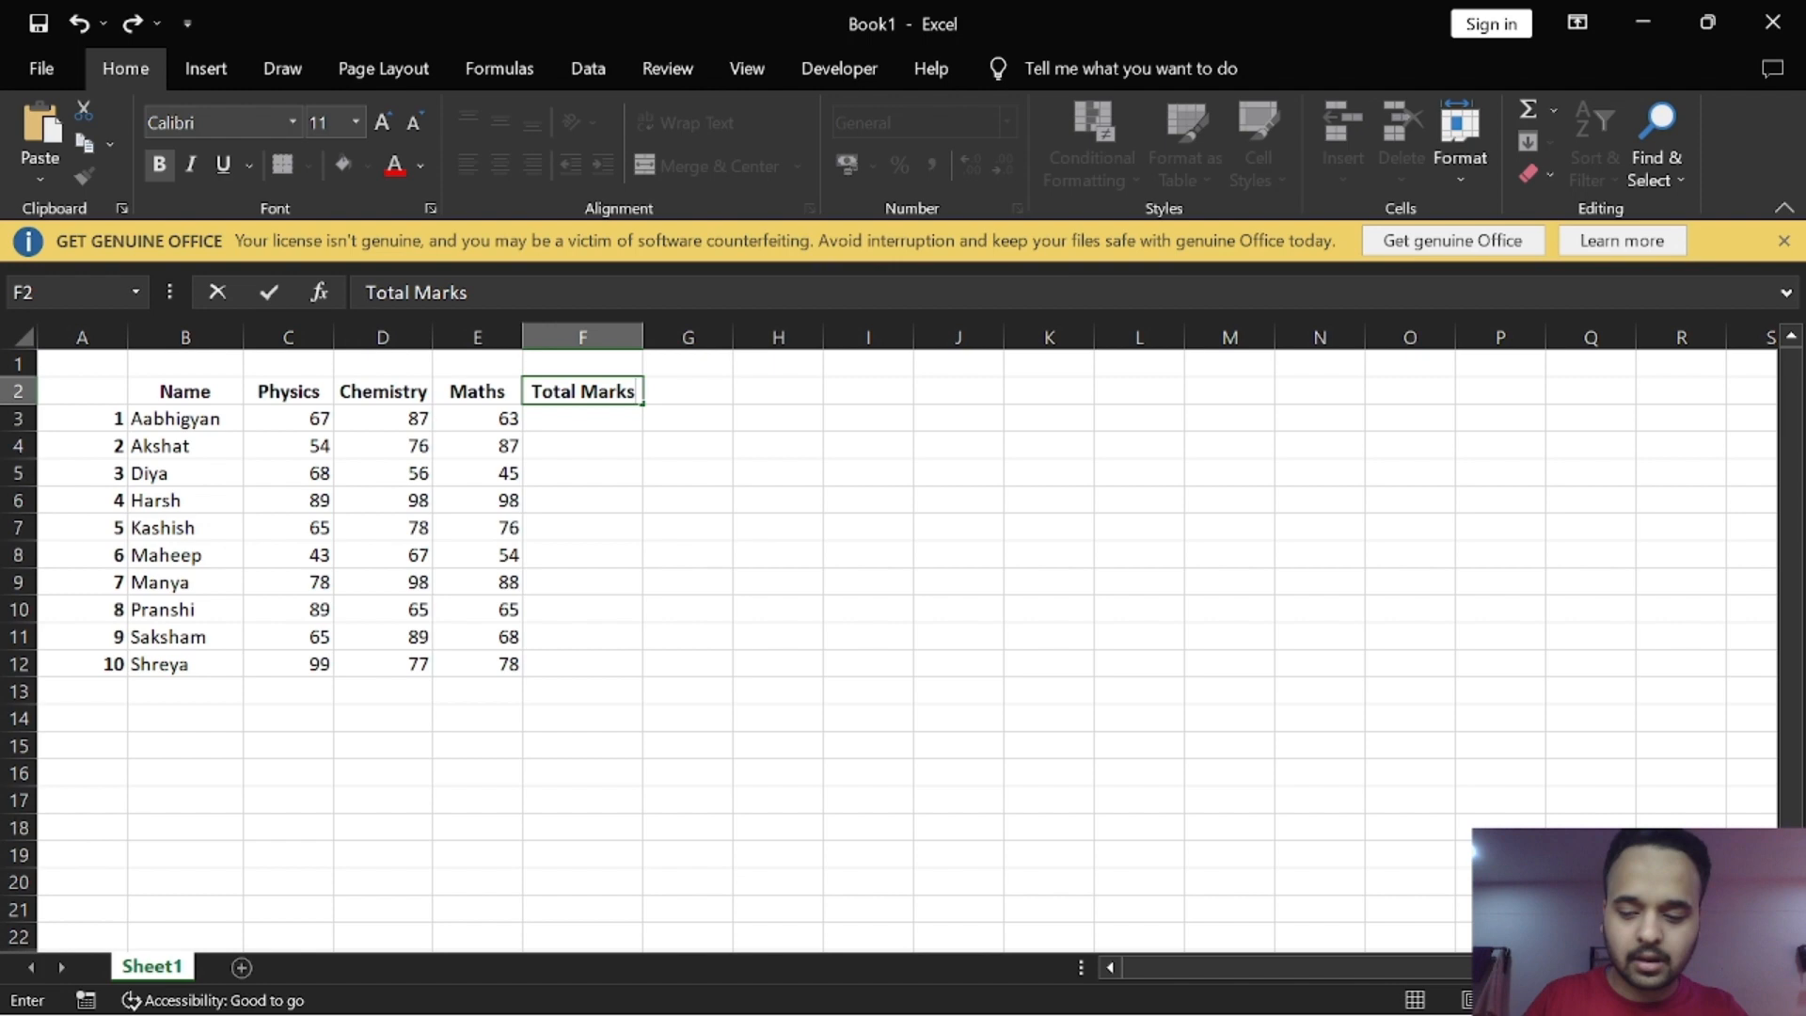
key(Return)
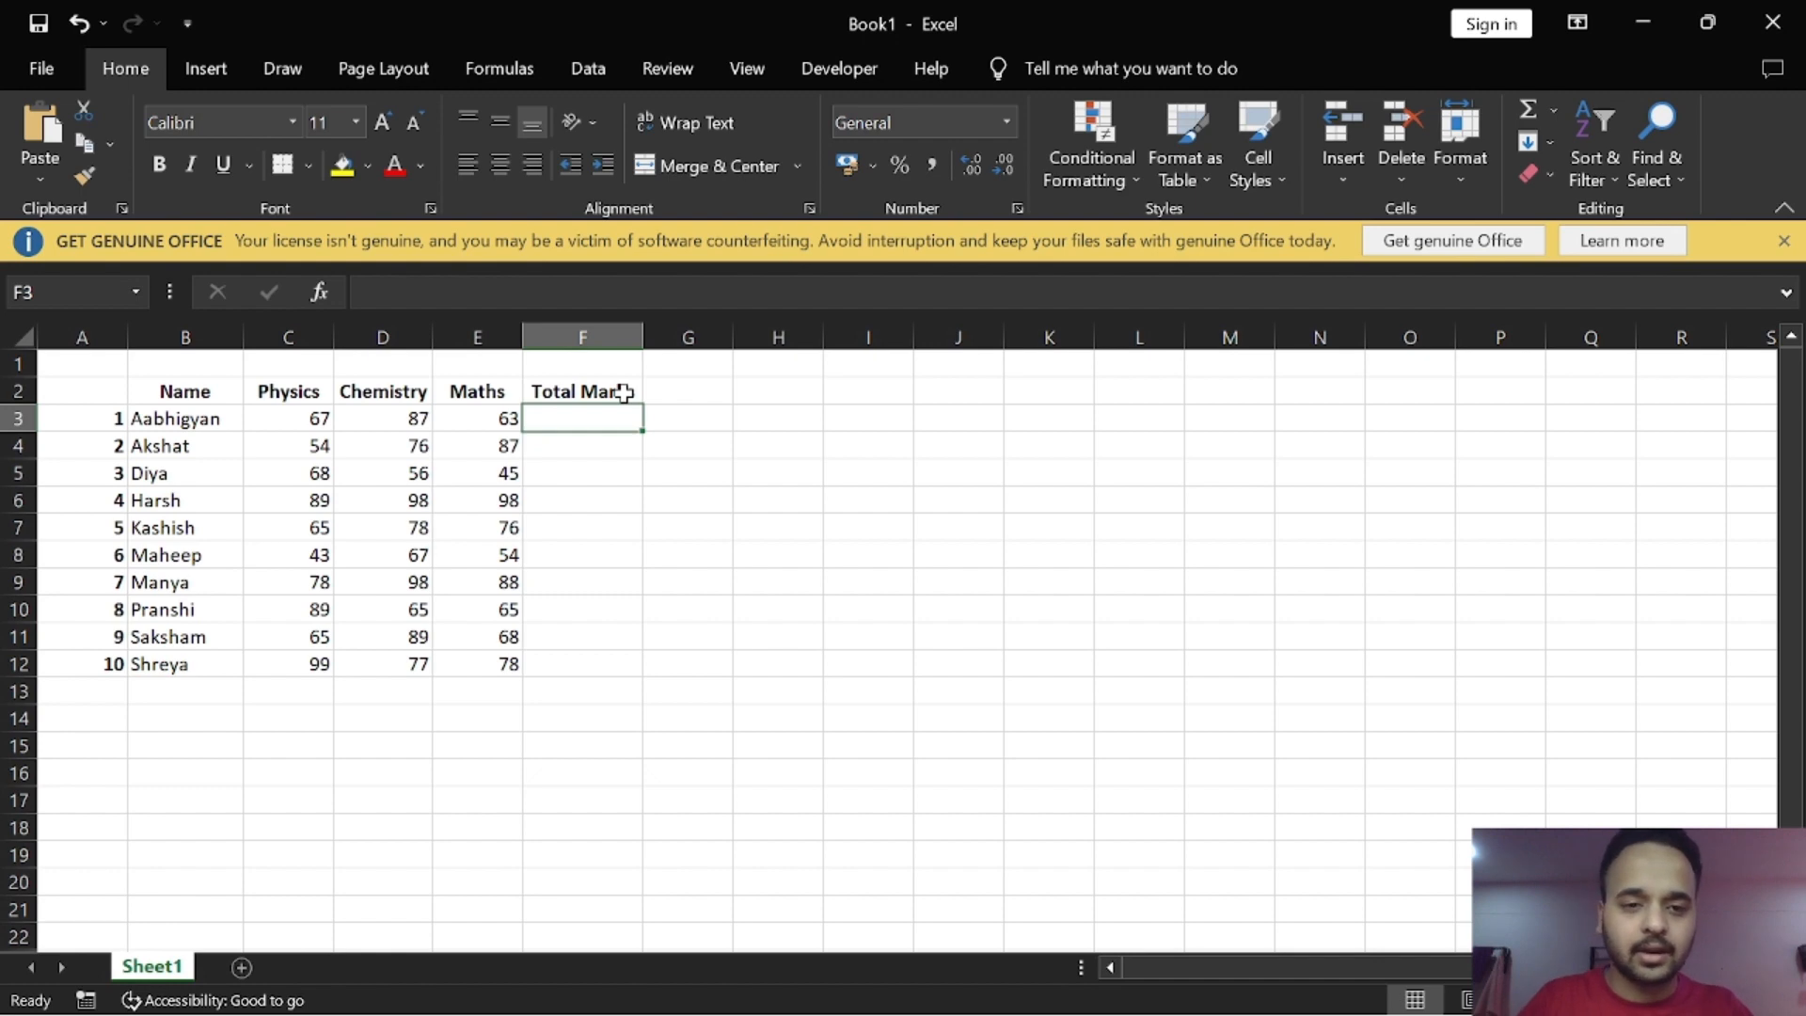
Step: Enter the formula =SUM(C3:E3) in cell F3 to total the first student's three subject marks
text(=su)
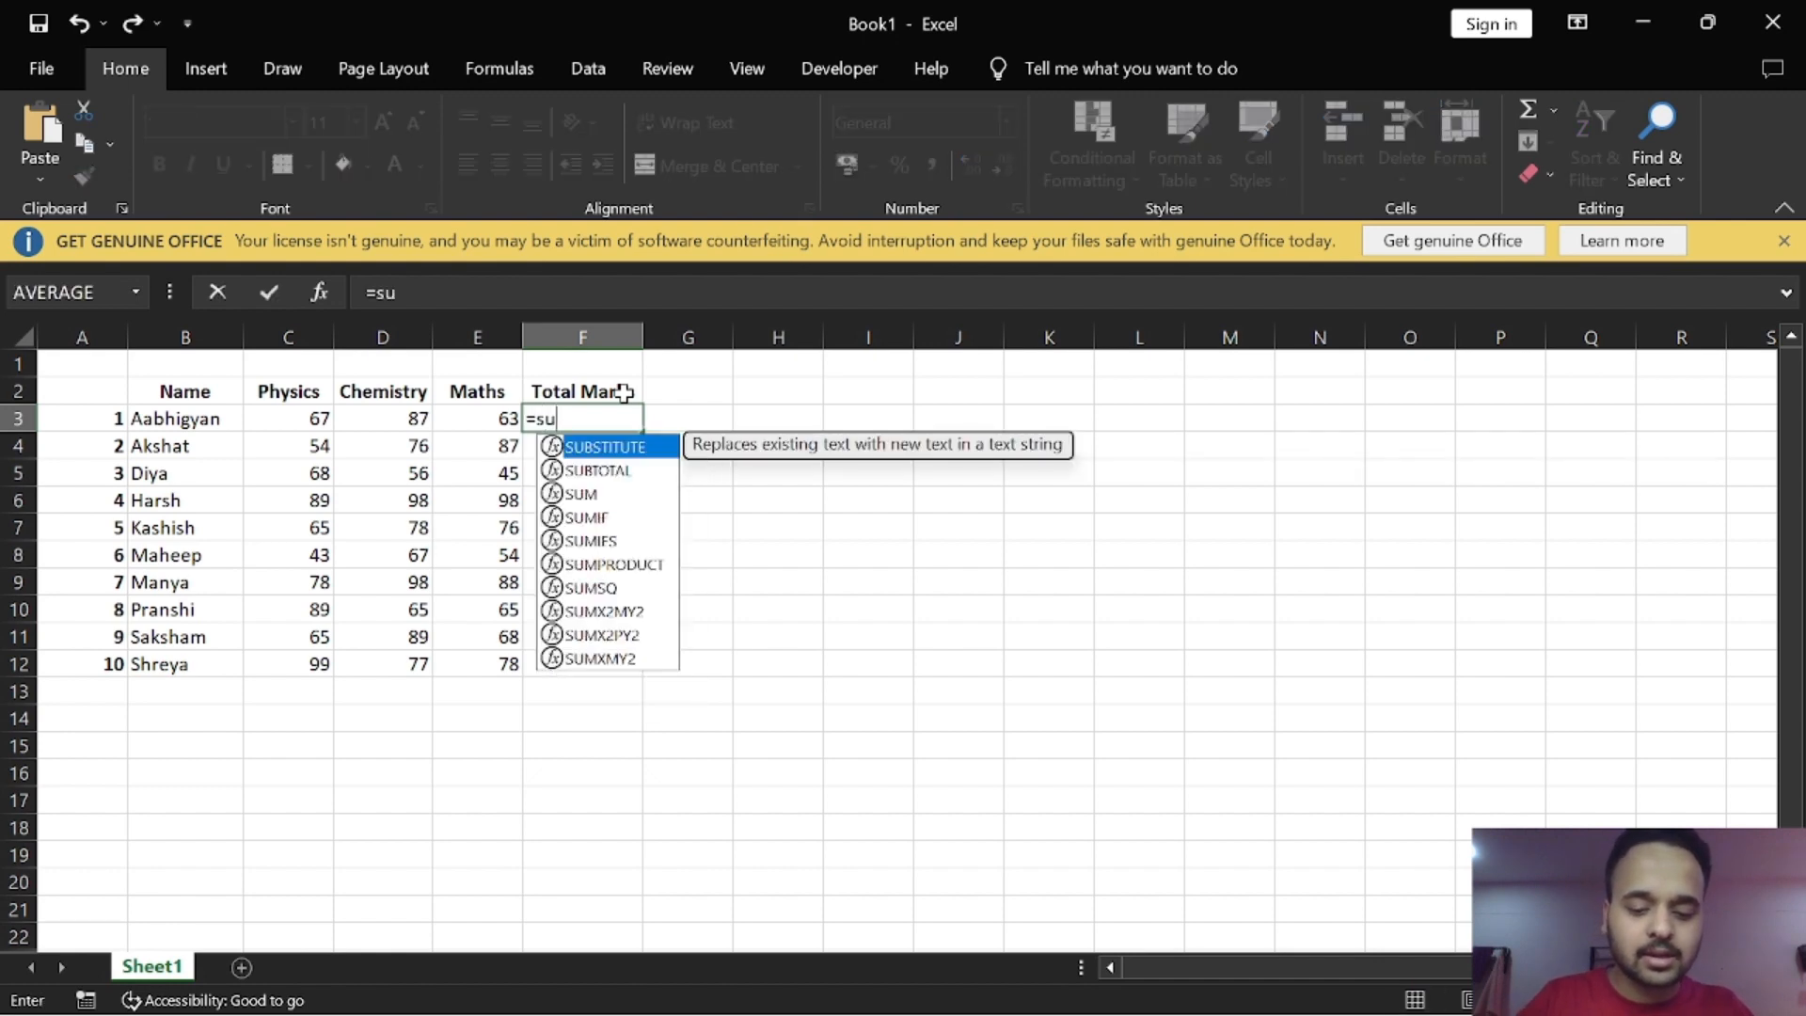
text(m)
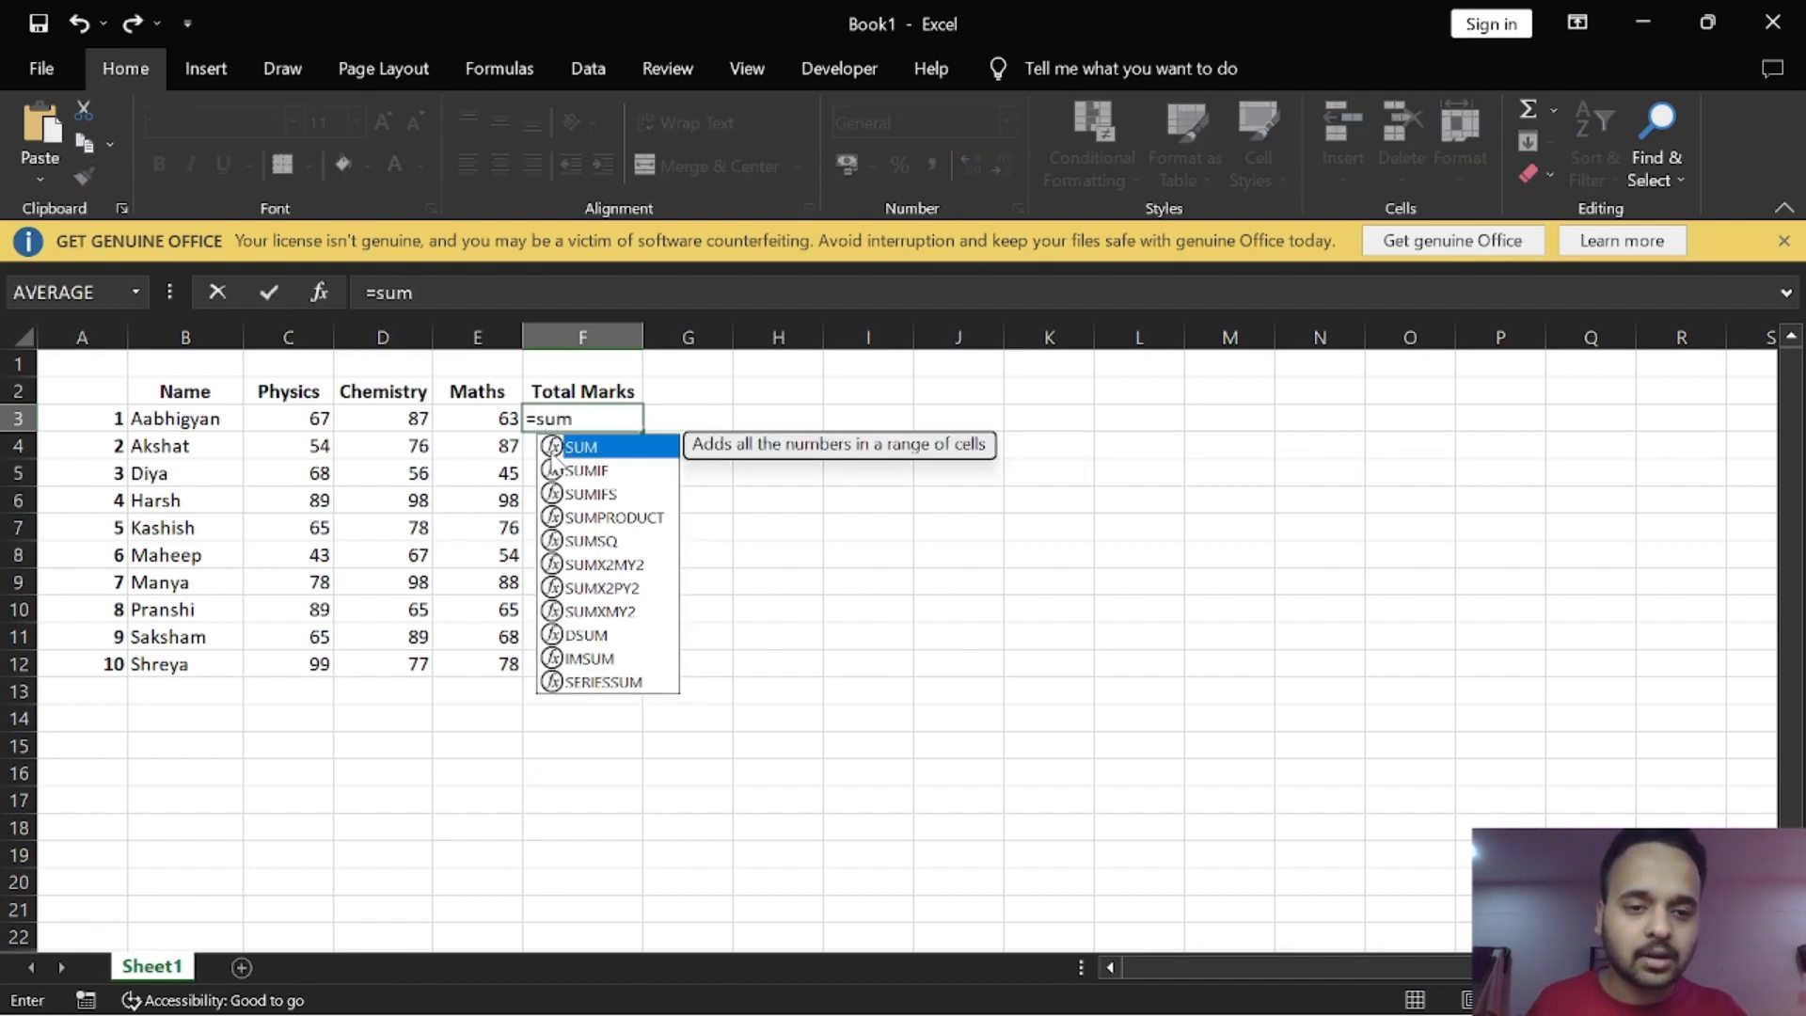
key(Tab)
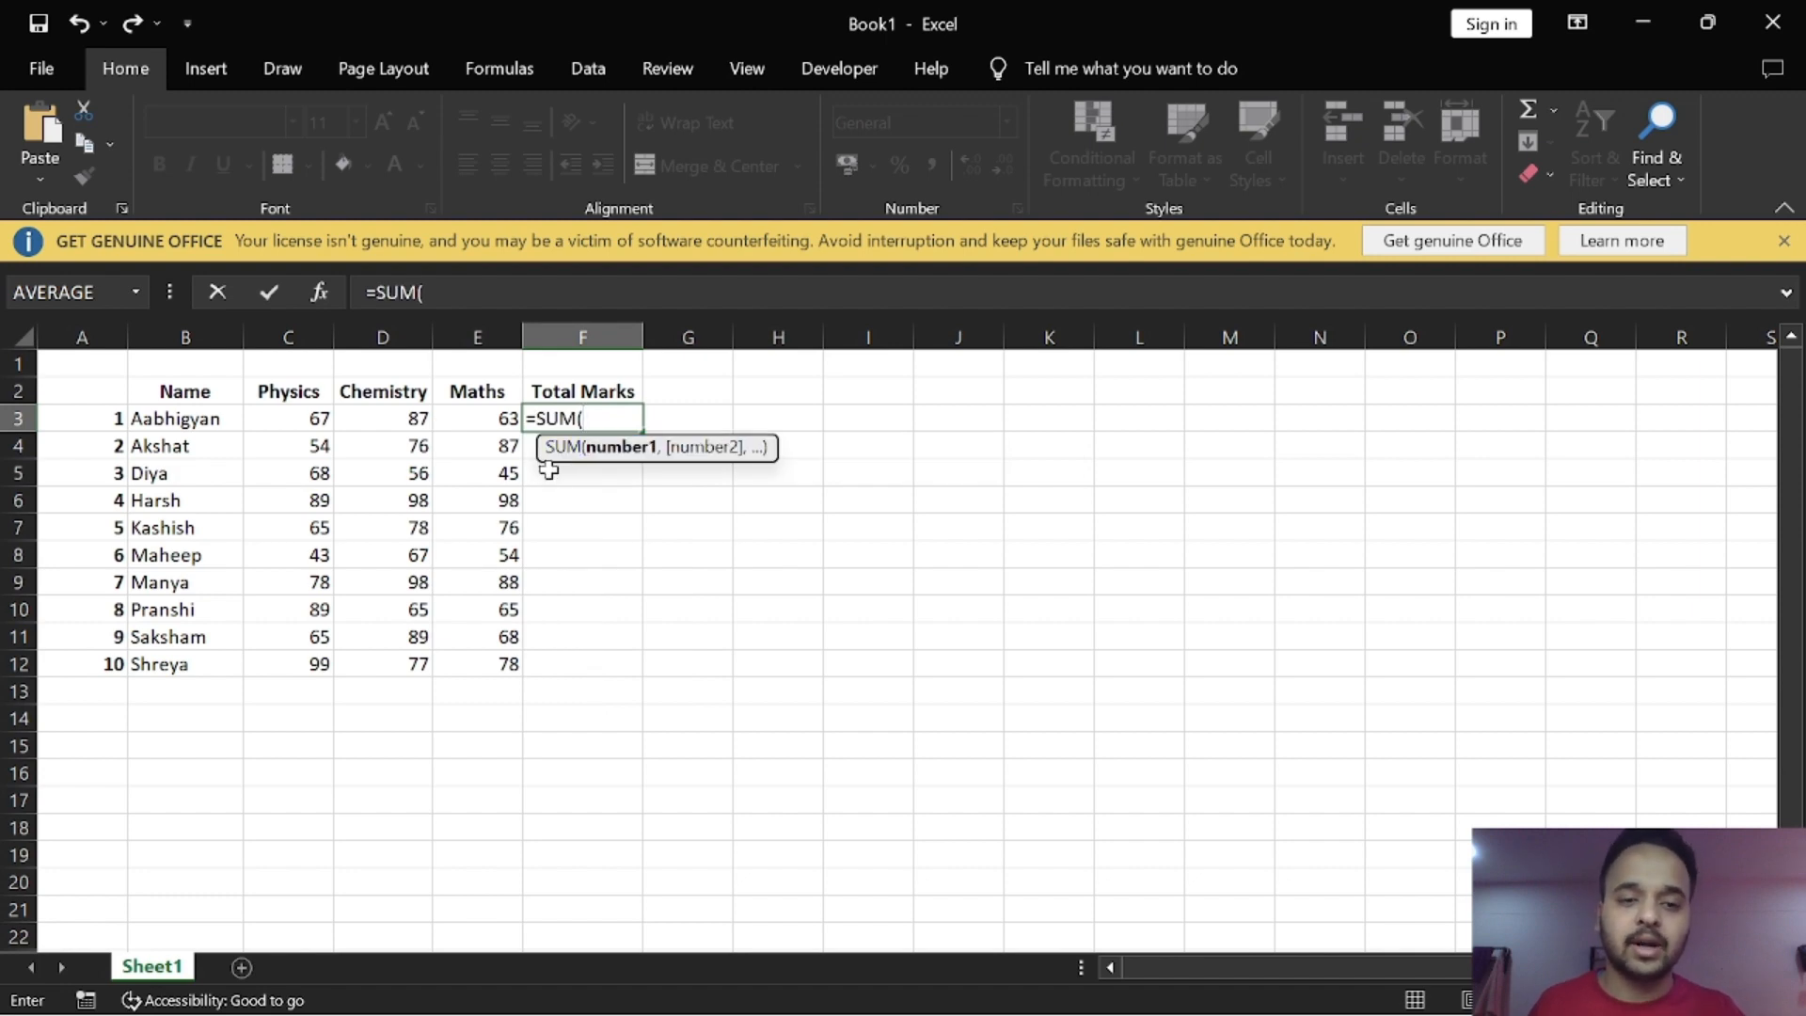
drag(311, 418, 479, 420)
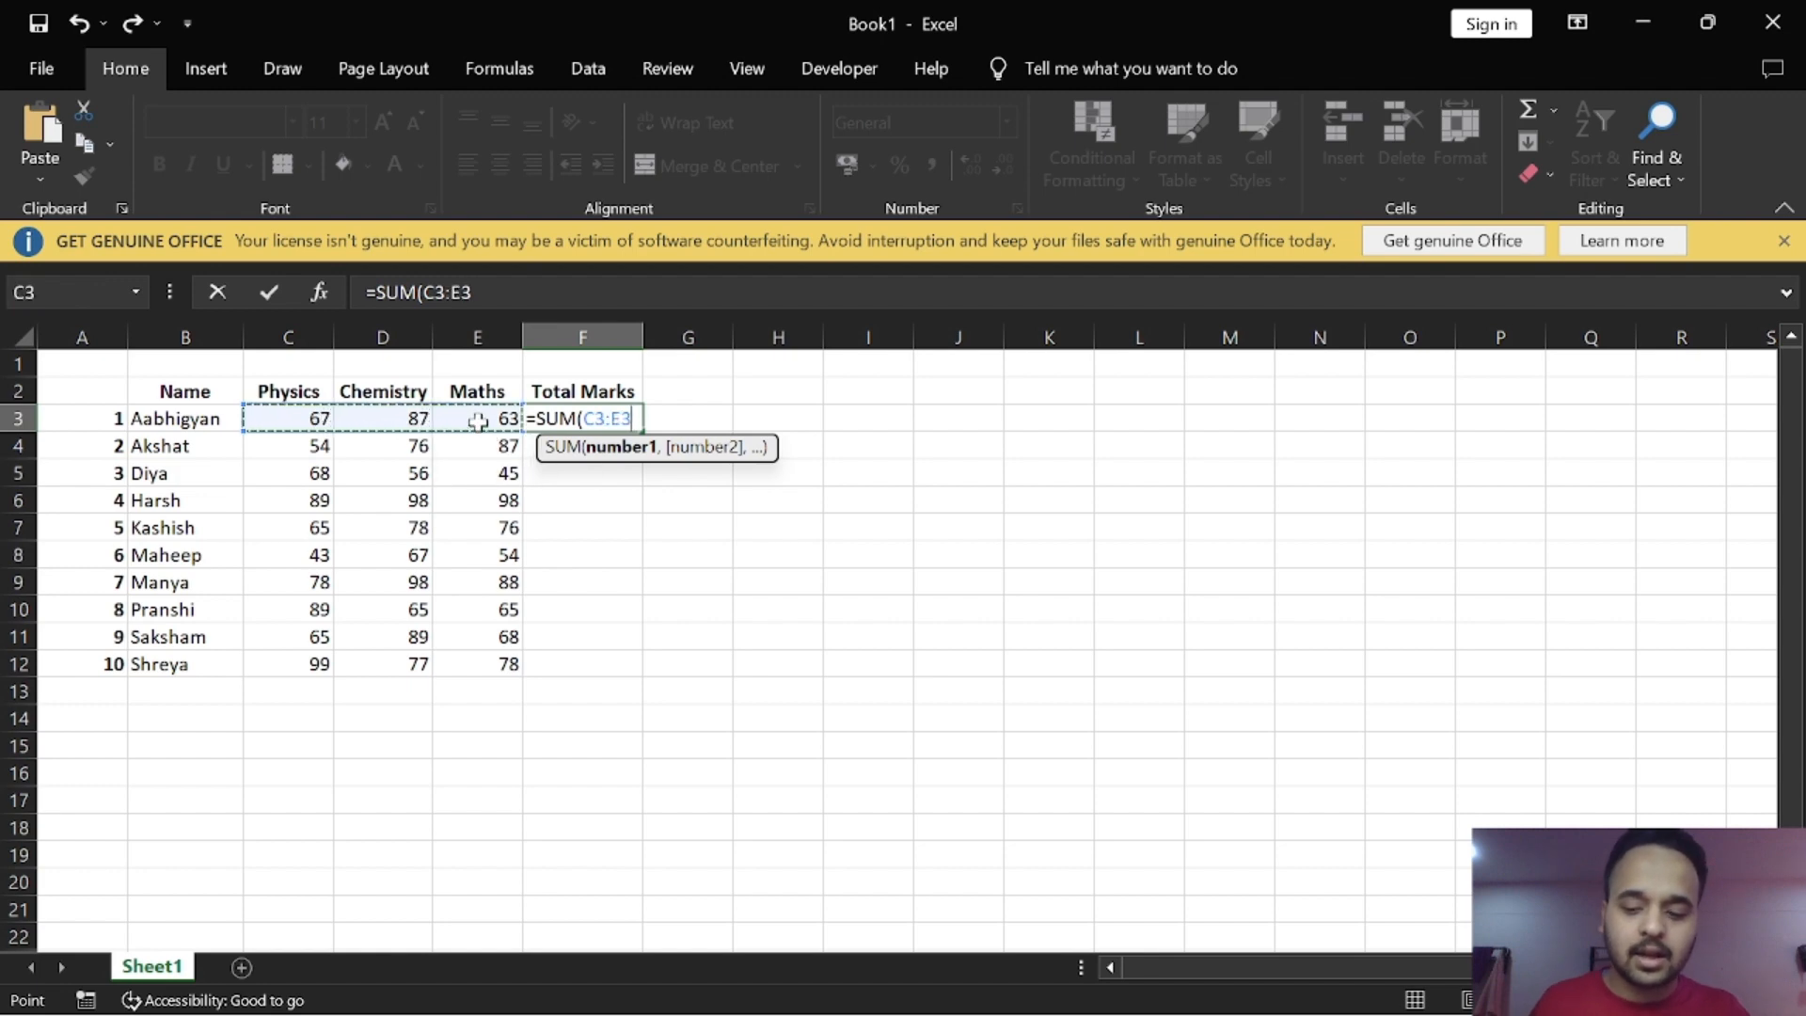
text())
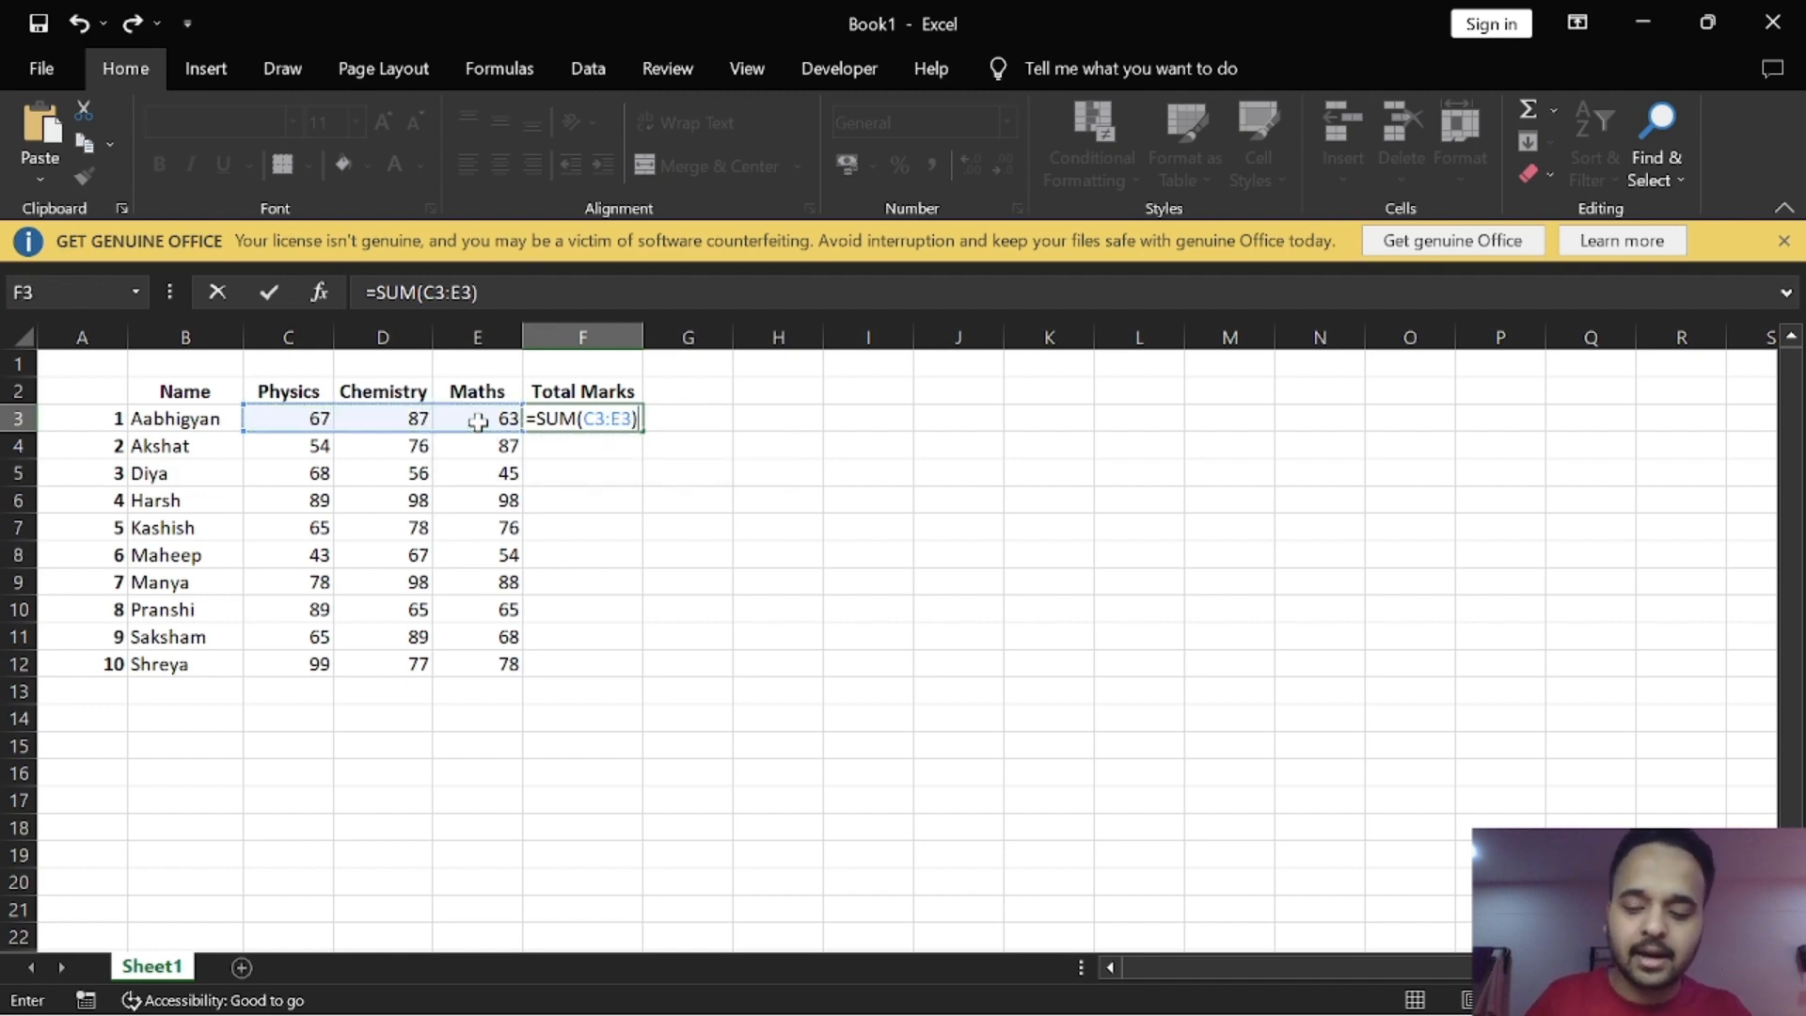
key(Return)
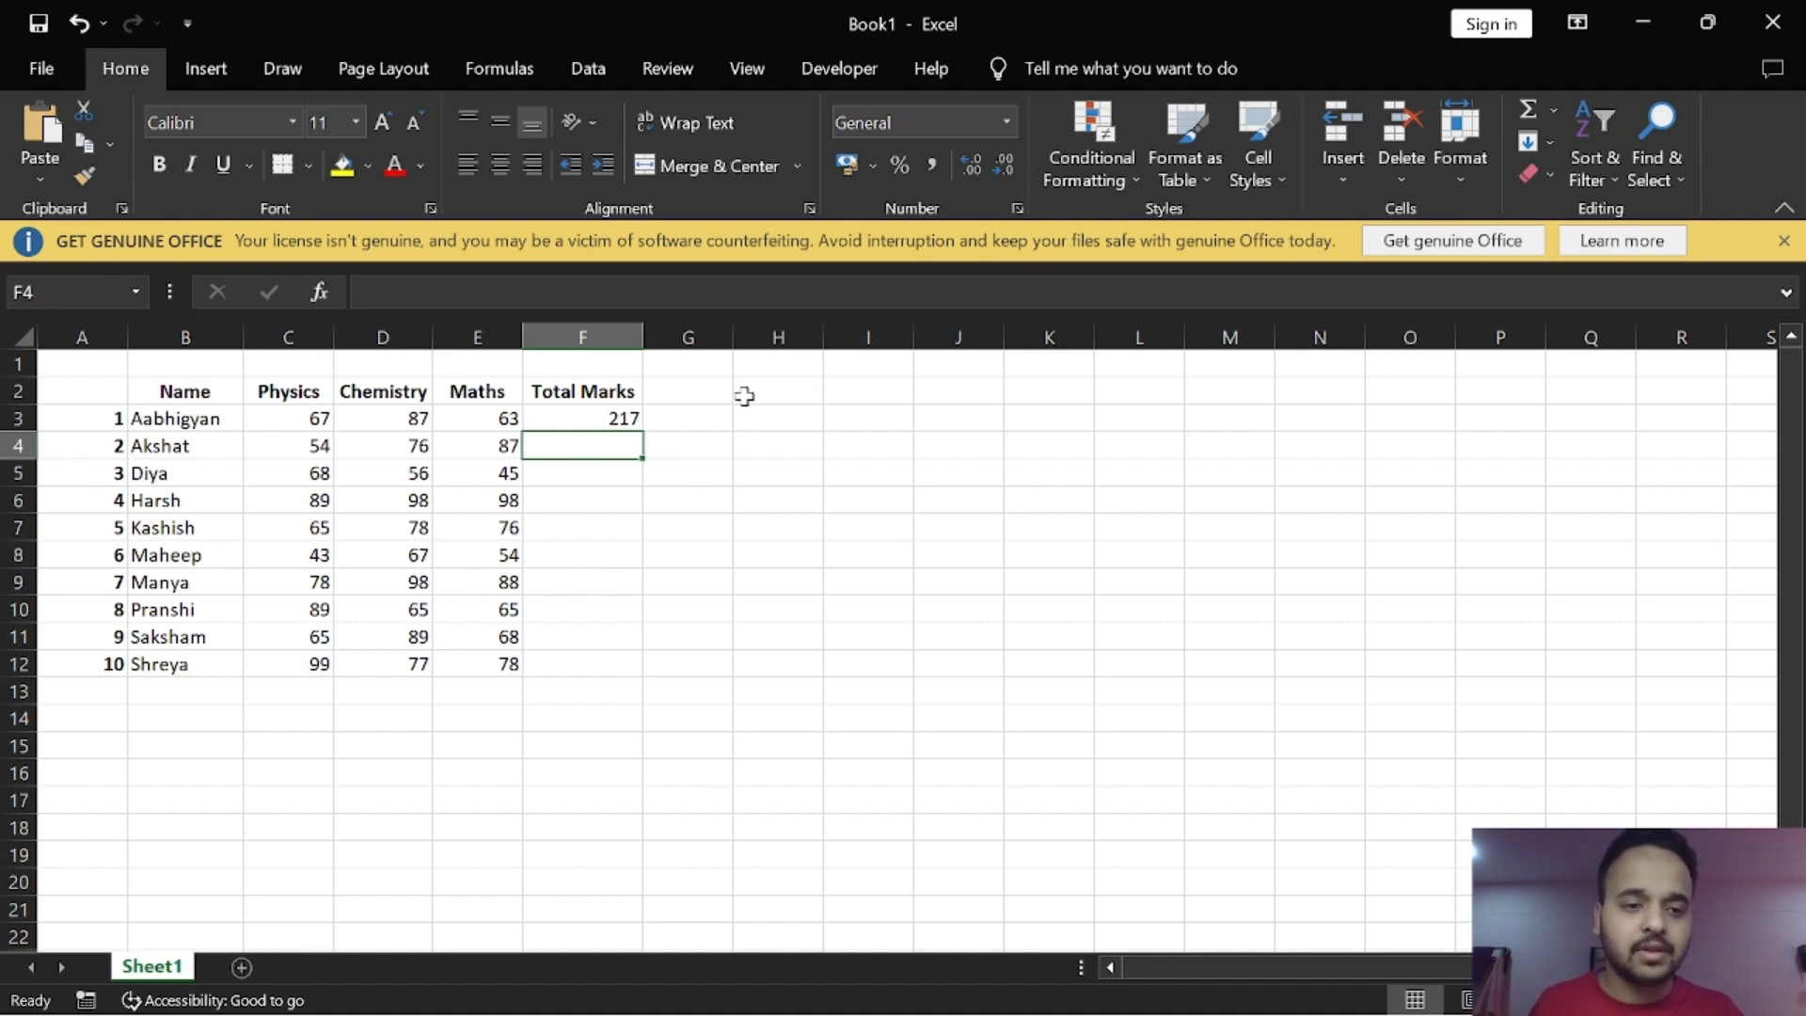
Step: Enter the row label "Average" in cell B14, below the list of names
click(218, 717)
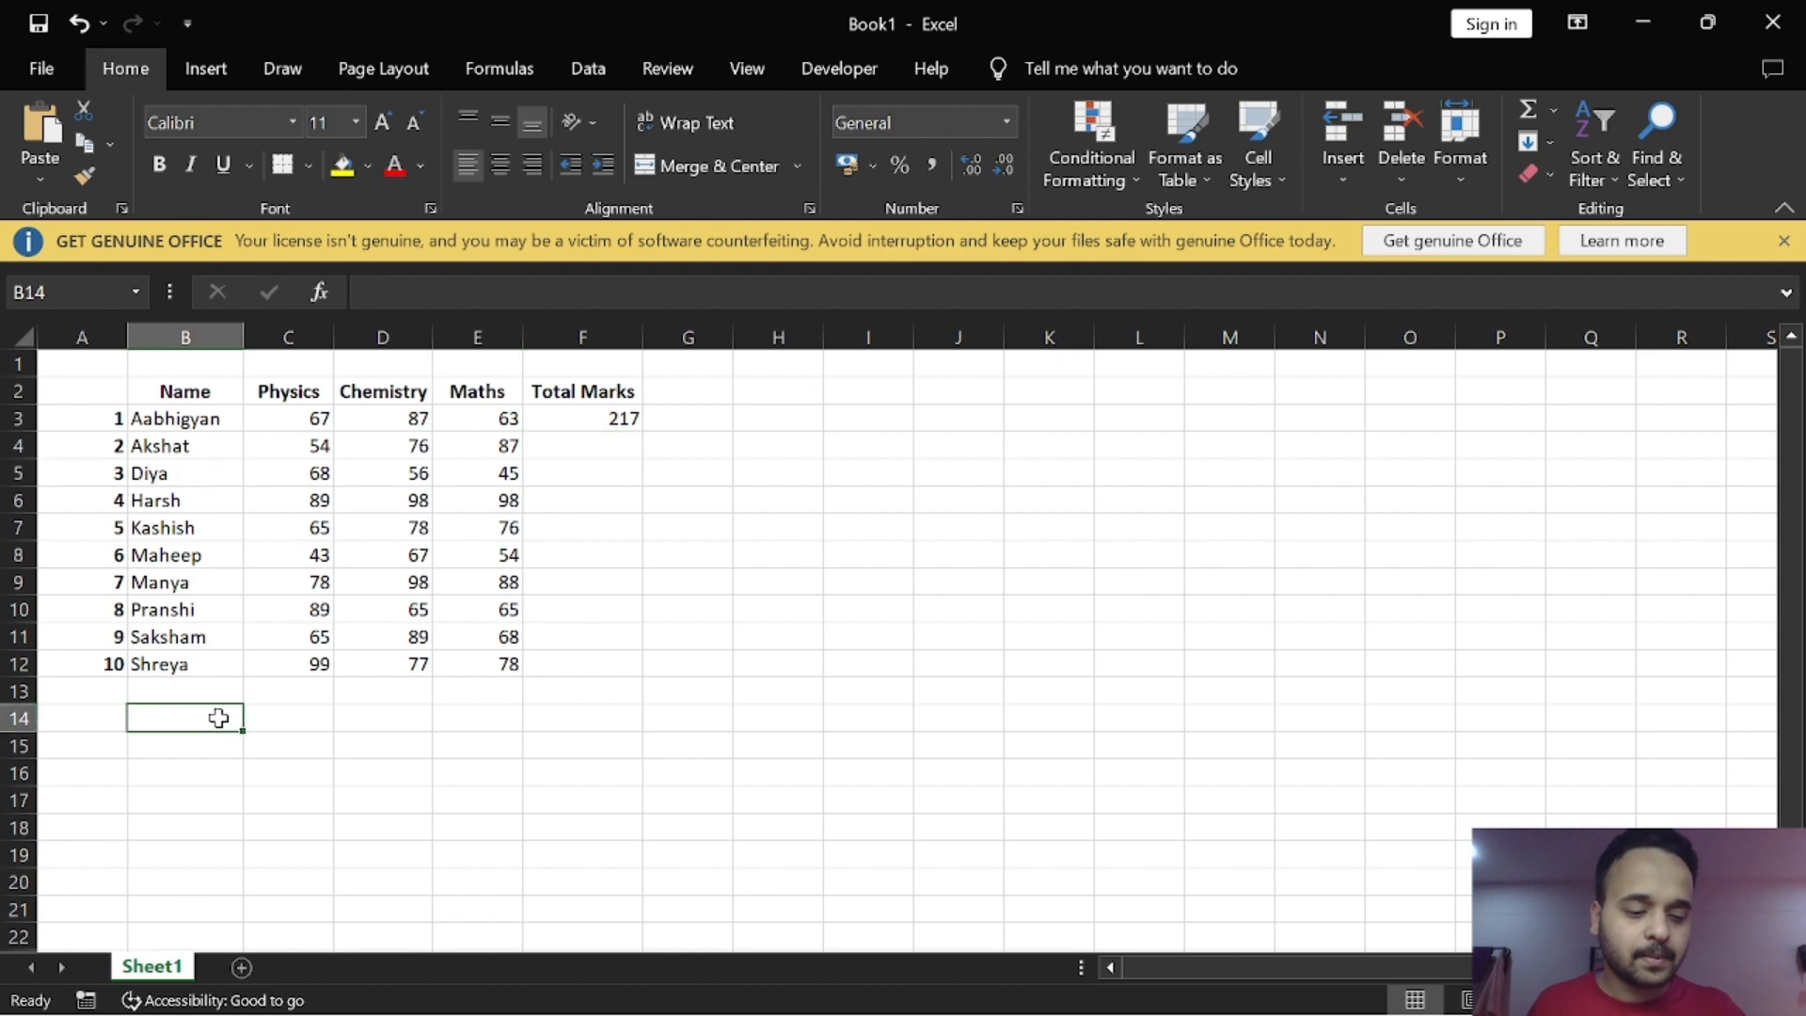
text(A)
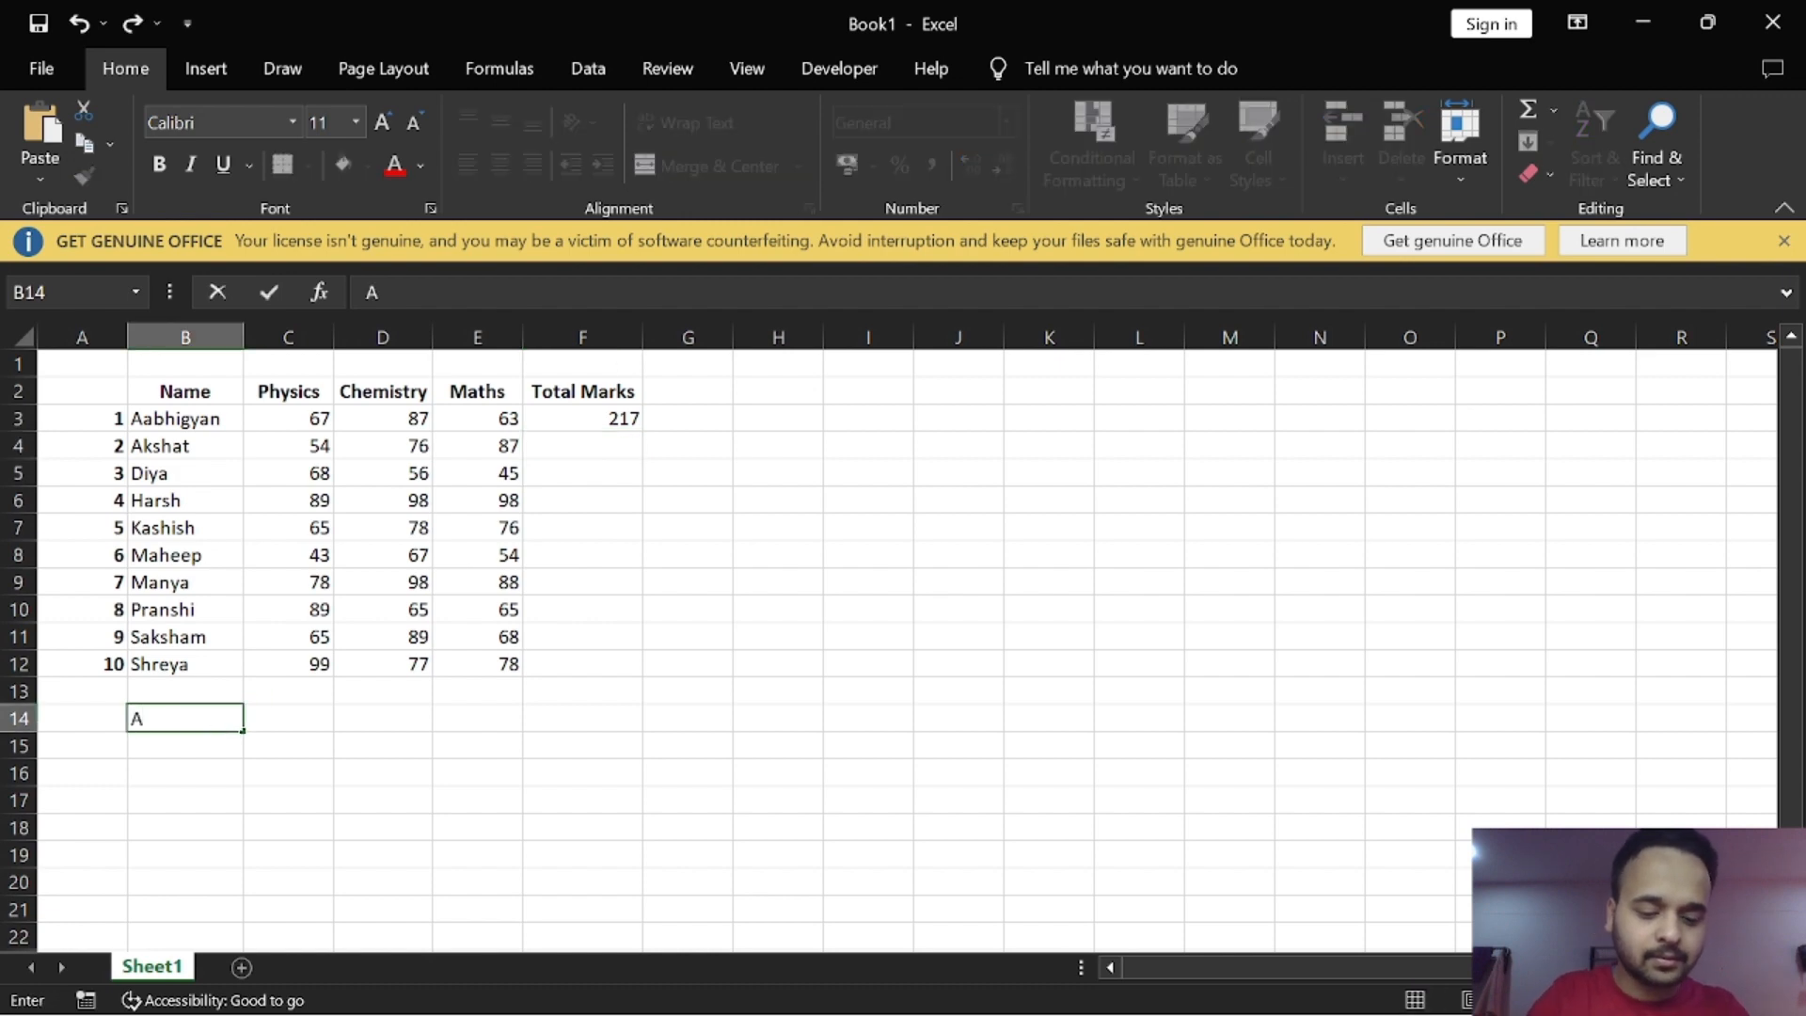
text(verage)
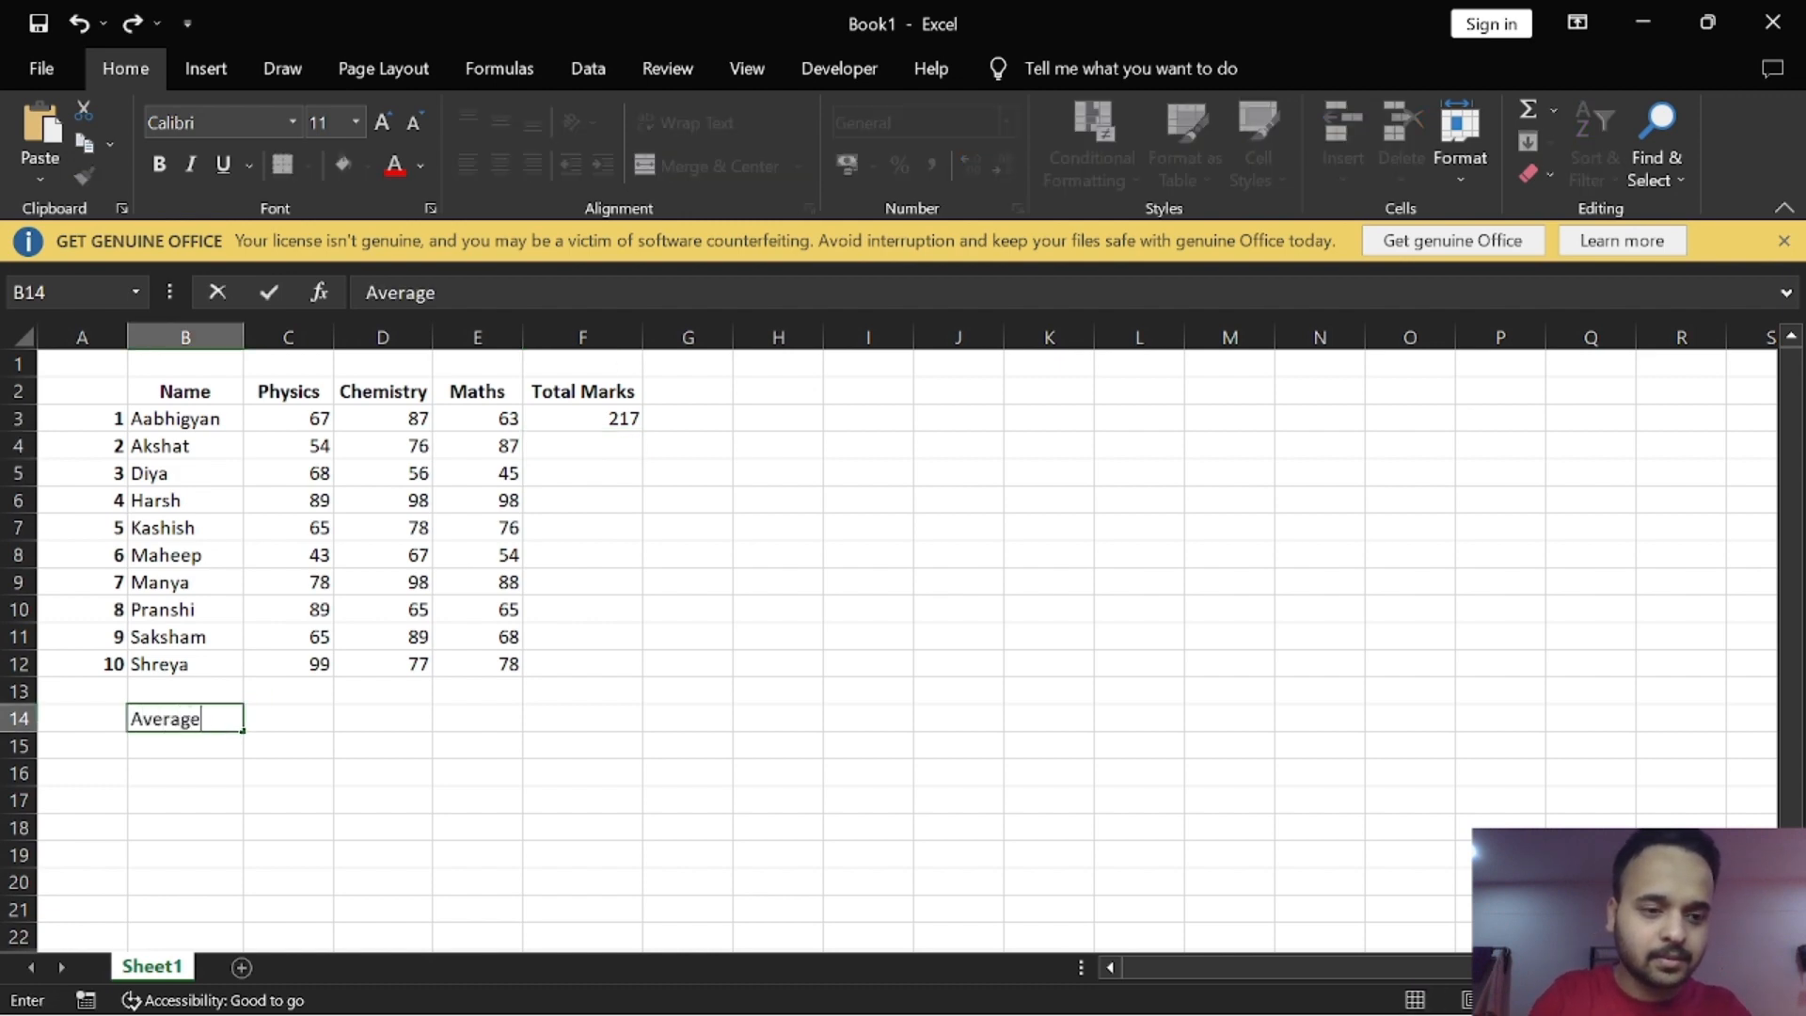
key(Return)
Step: Enter the formula =AVERAGE(C3:C12) in cell C14 to average the Physics marks
click(219, 717)
key(Right)
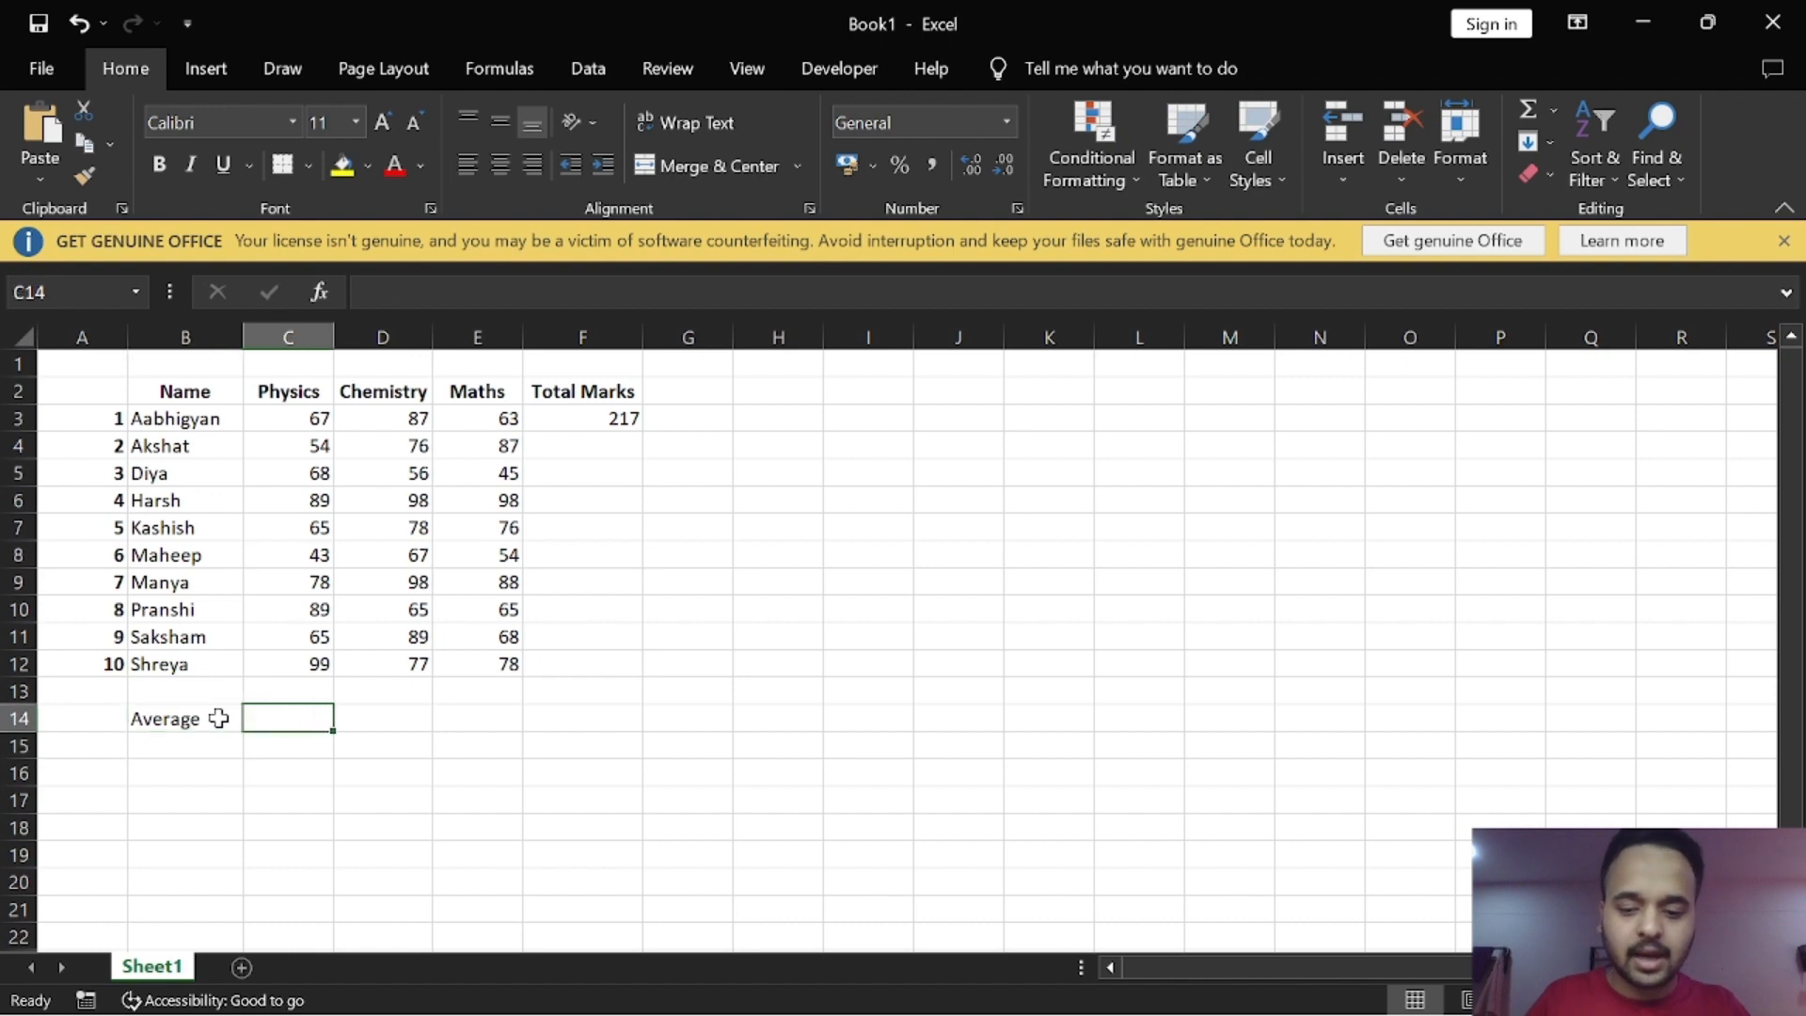
text(=aver)
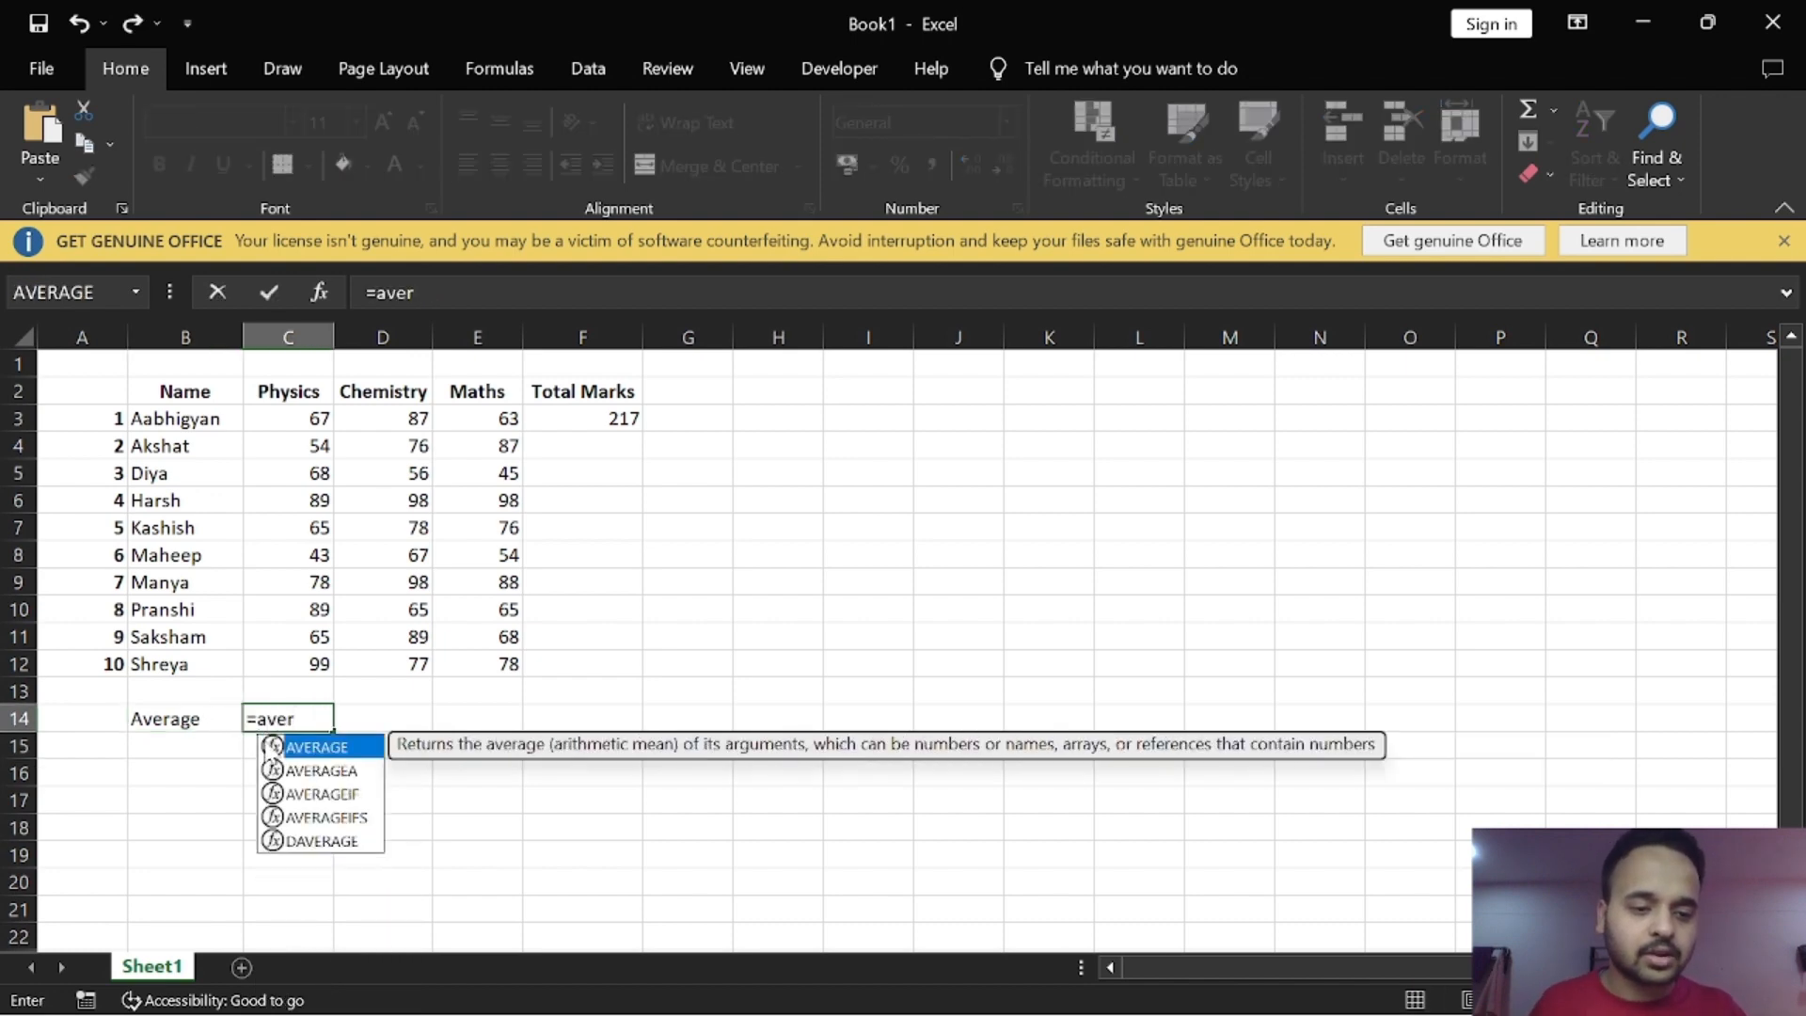
double_click(278, 747)
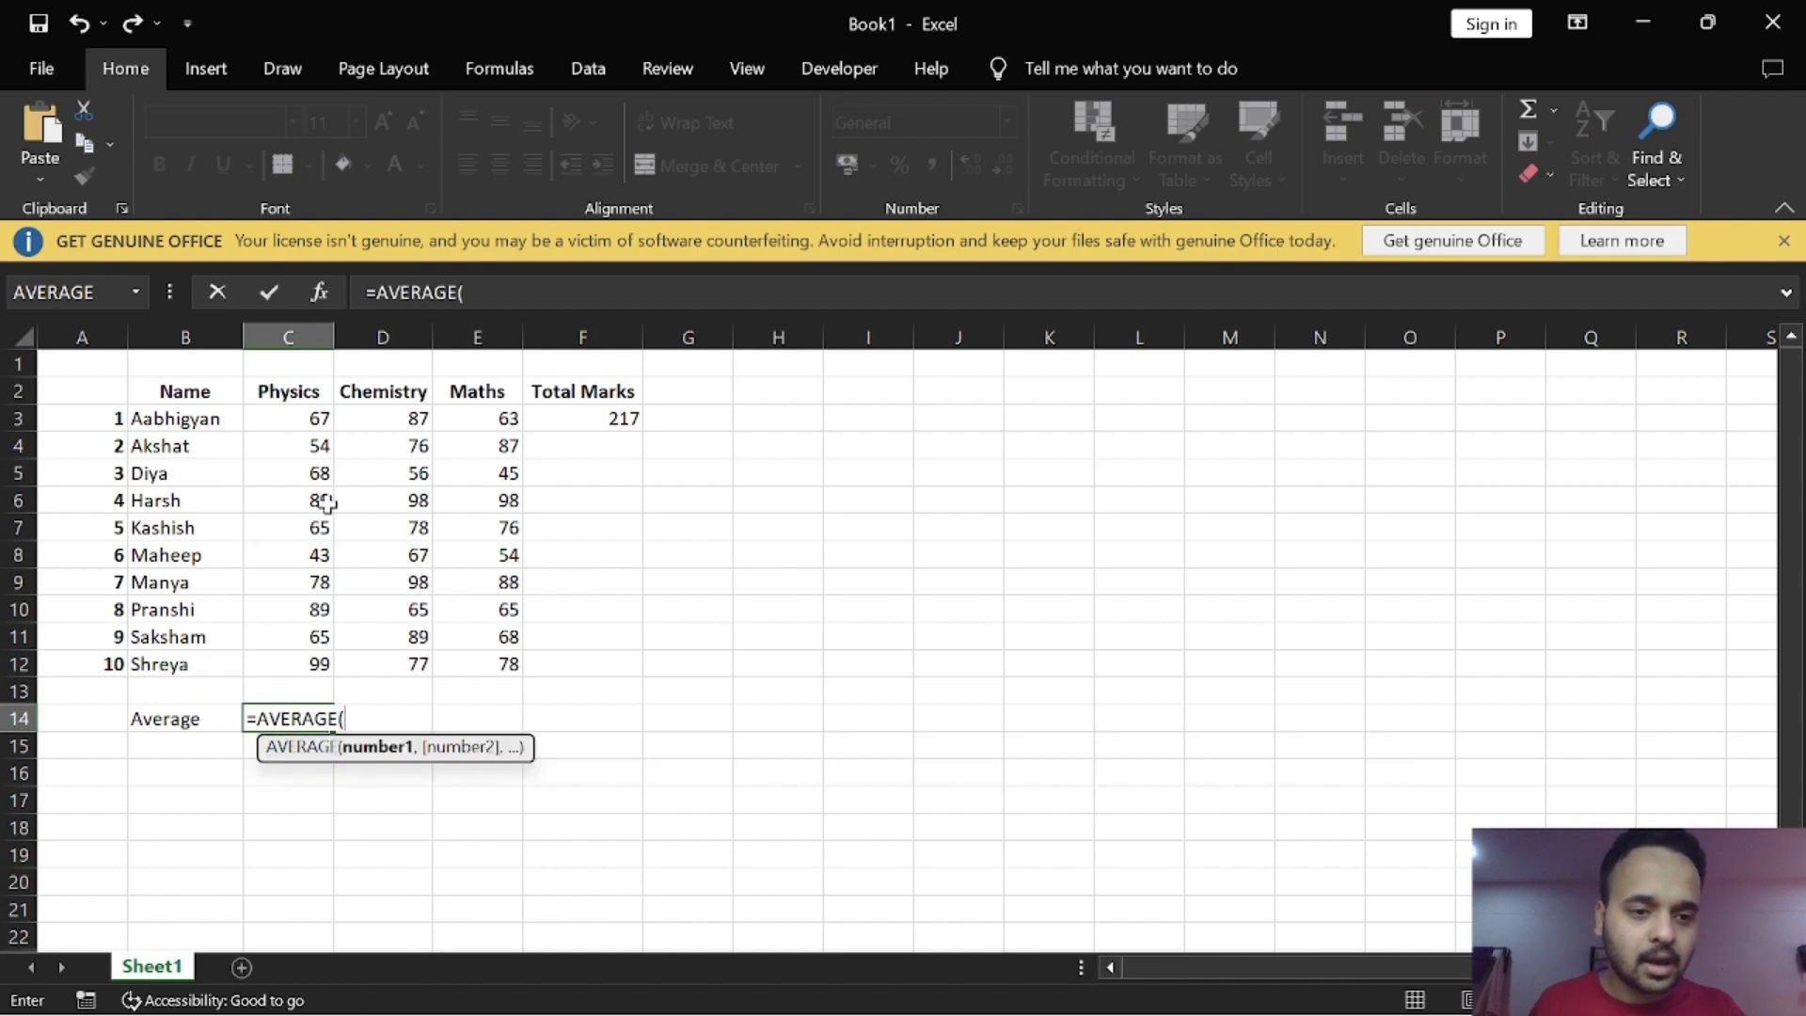
click(301, 422)
drag(301, 423, 280, 651)
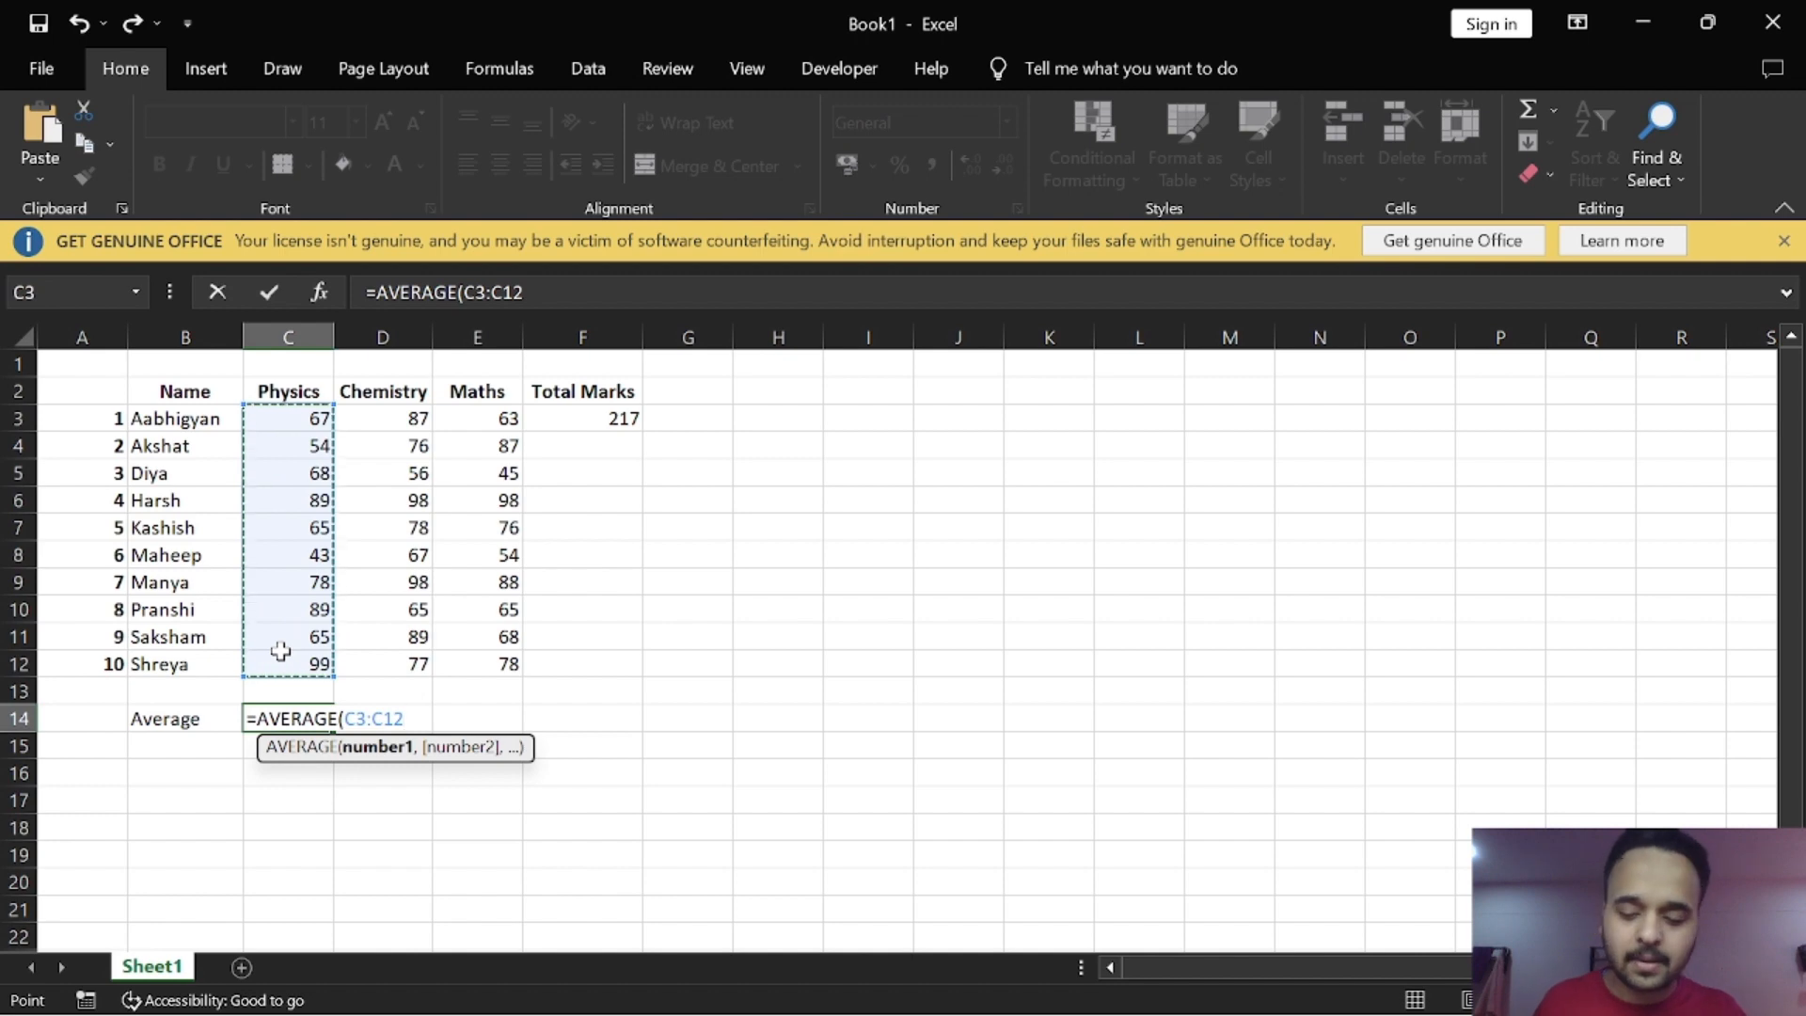
text())
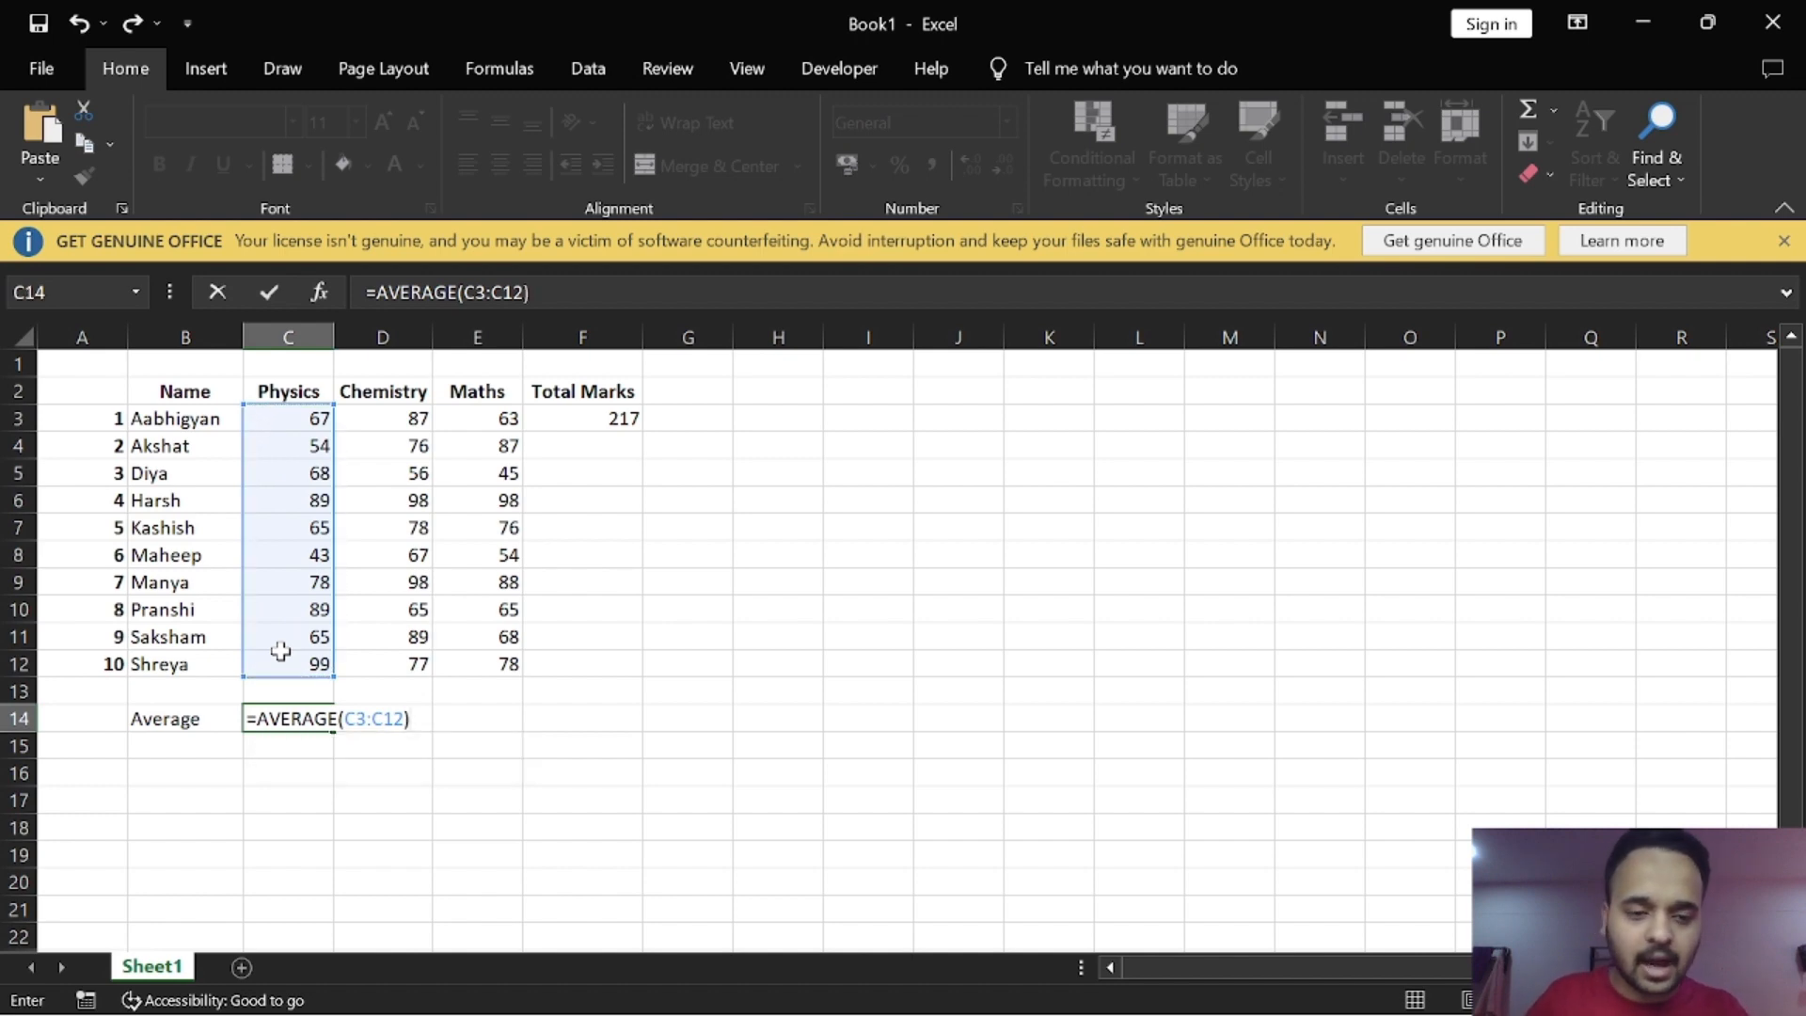
key(Return)
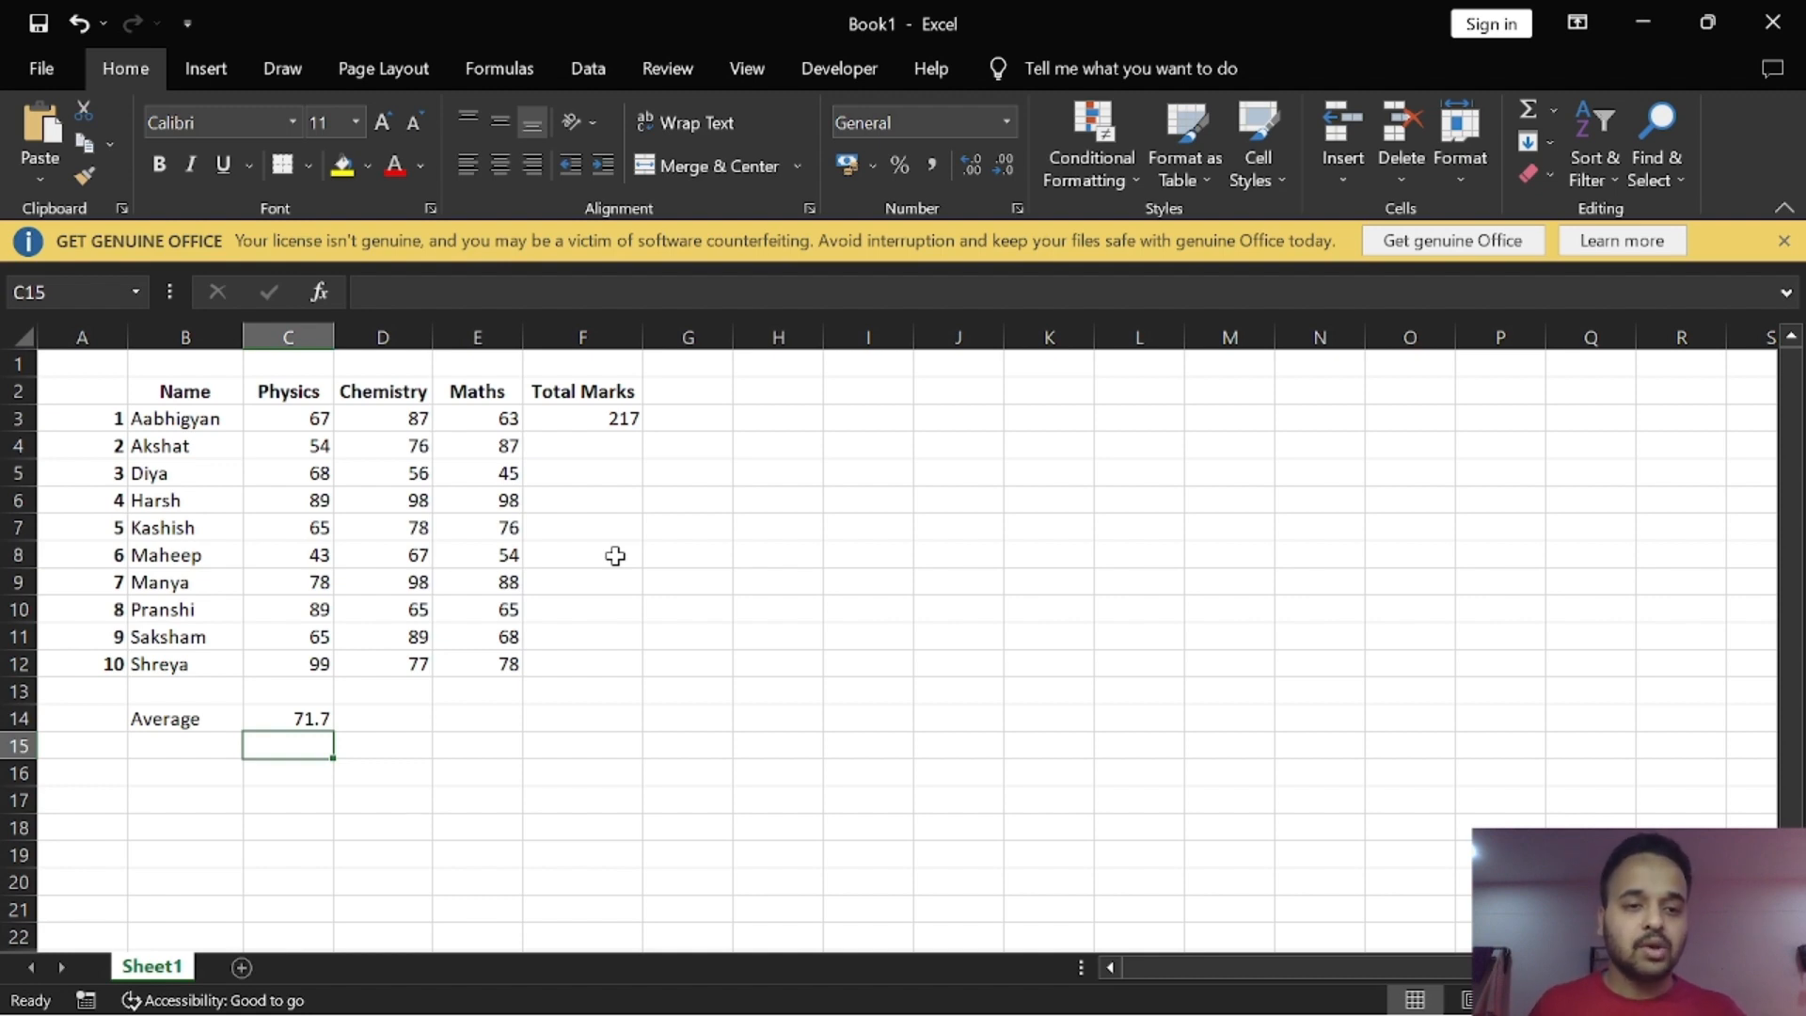
Step: Fill the total formula from F3 down through F12 for all the students
click(604, 421)
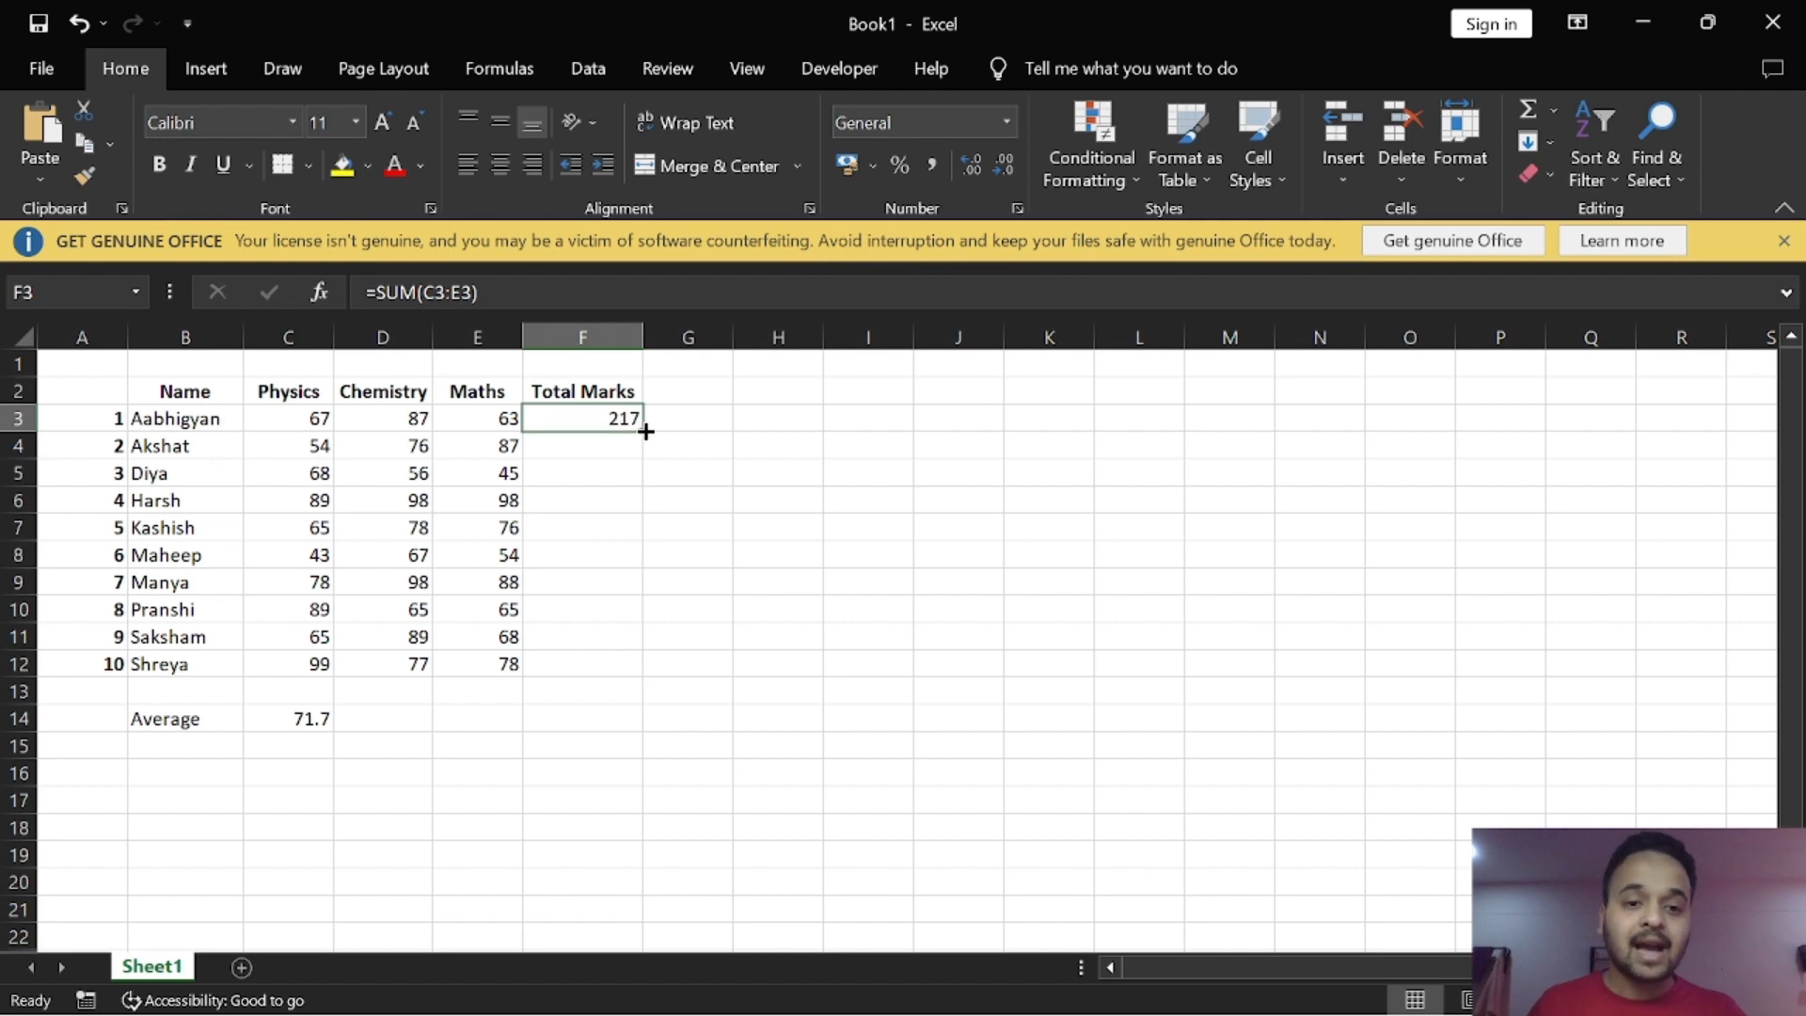
drag(646, 431, 658, 670)
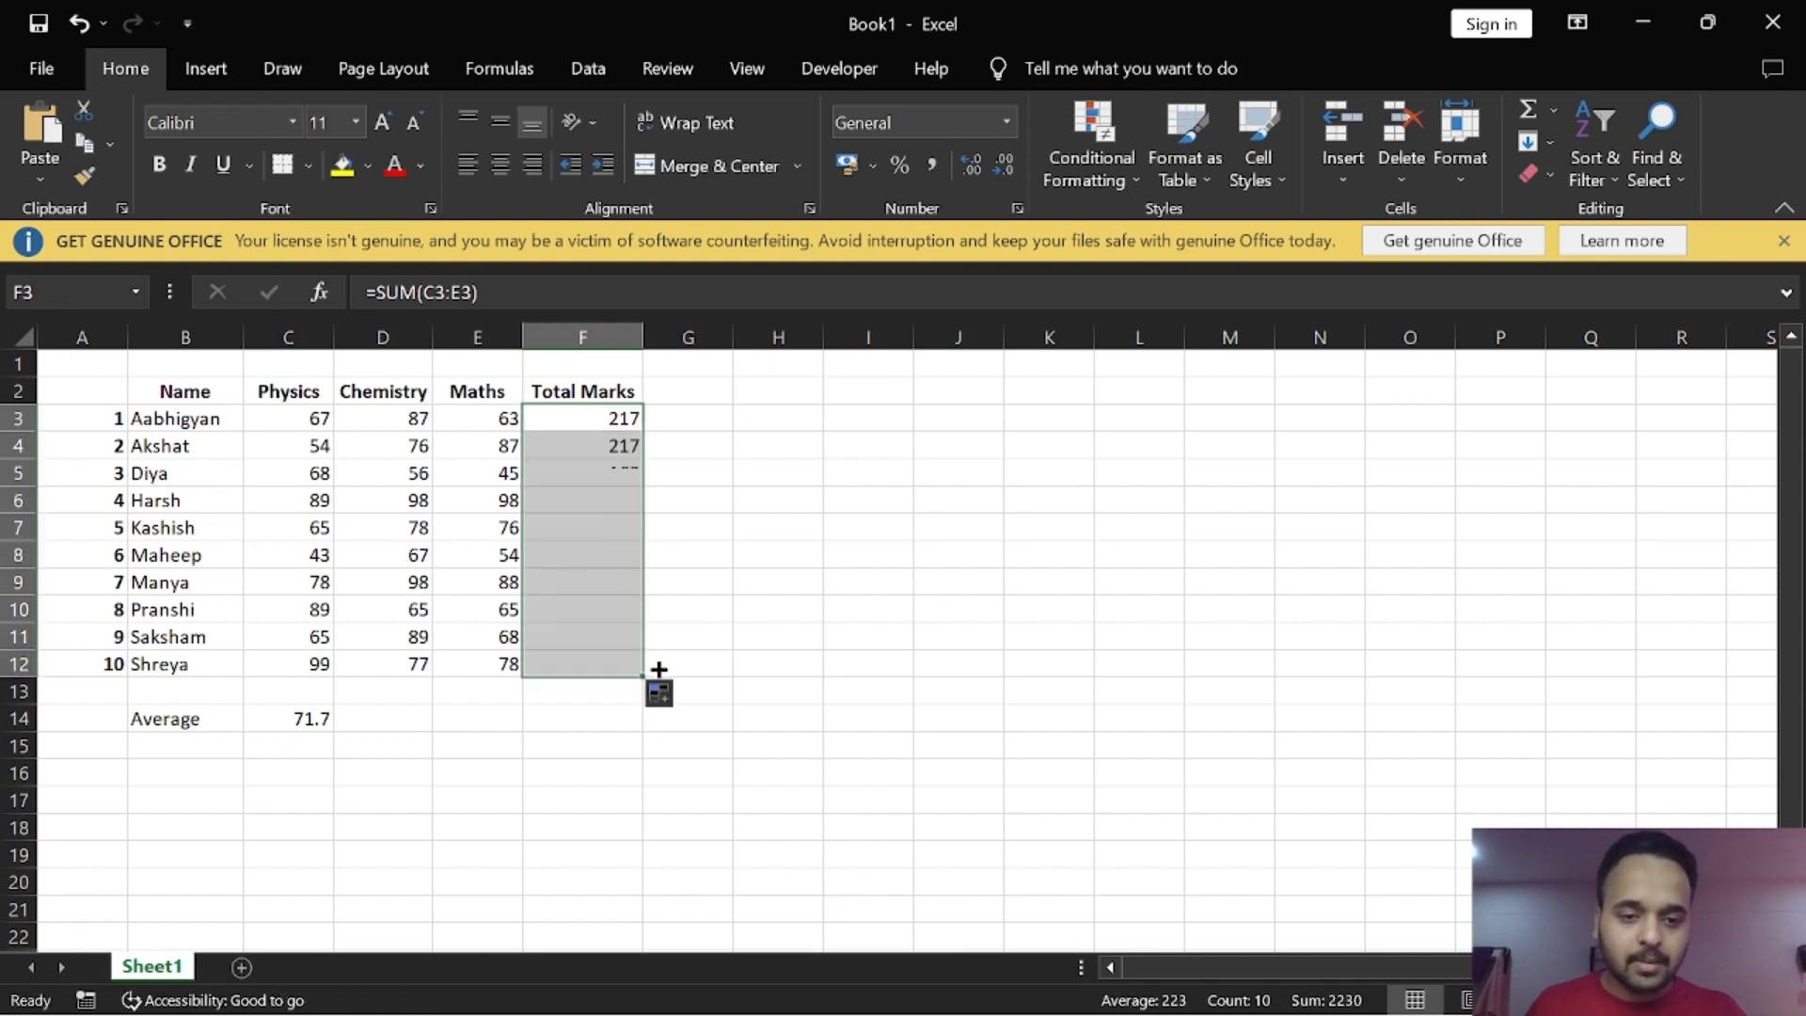
click(837, 508)
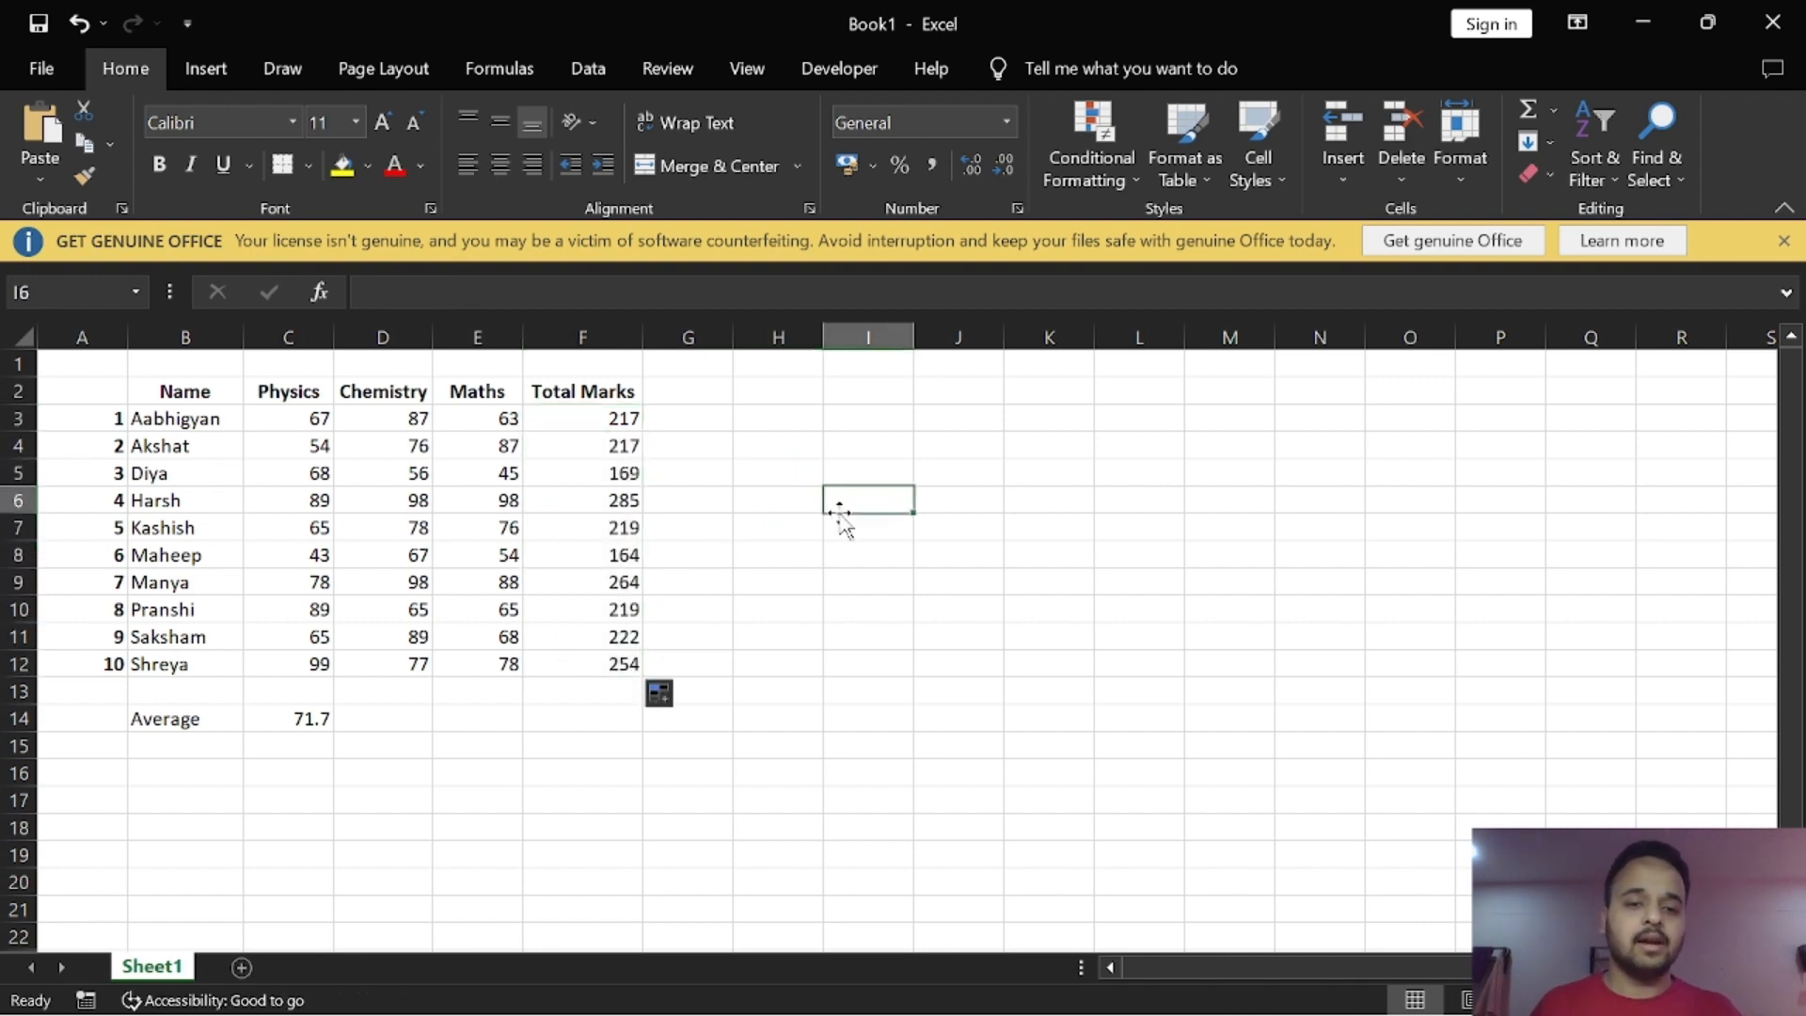
Step: Fill the average formula from C14 across to E14 for Chemistry and Maths
click(314, 720)
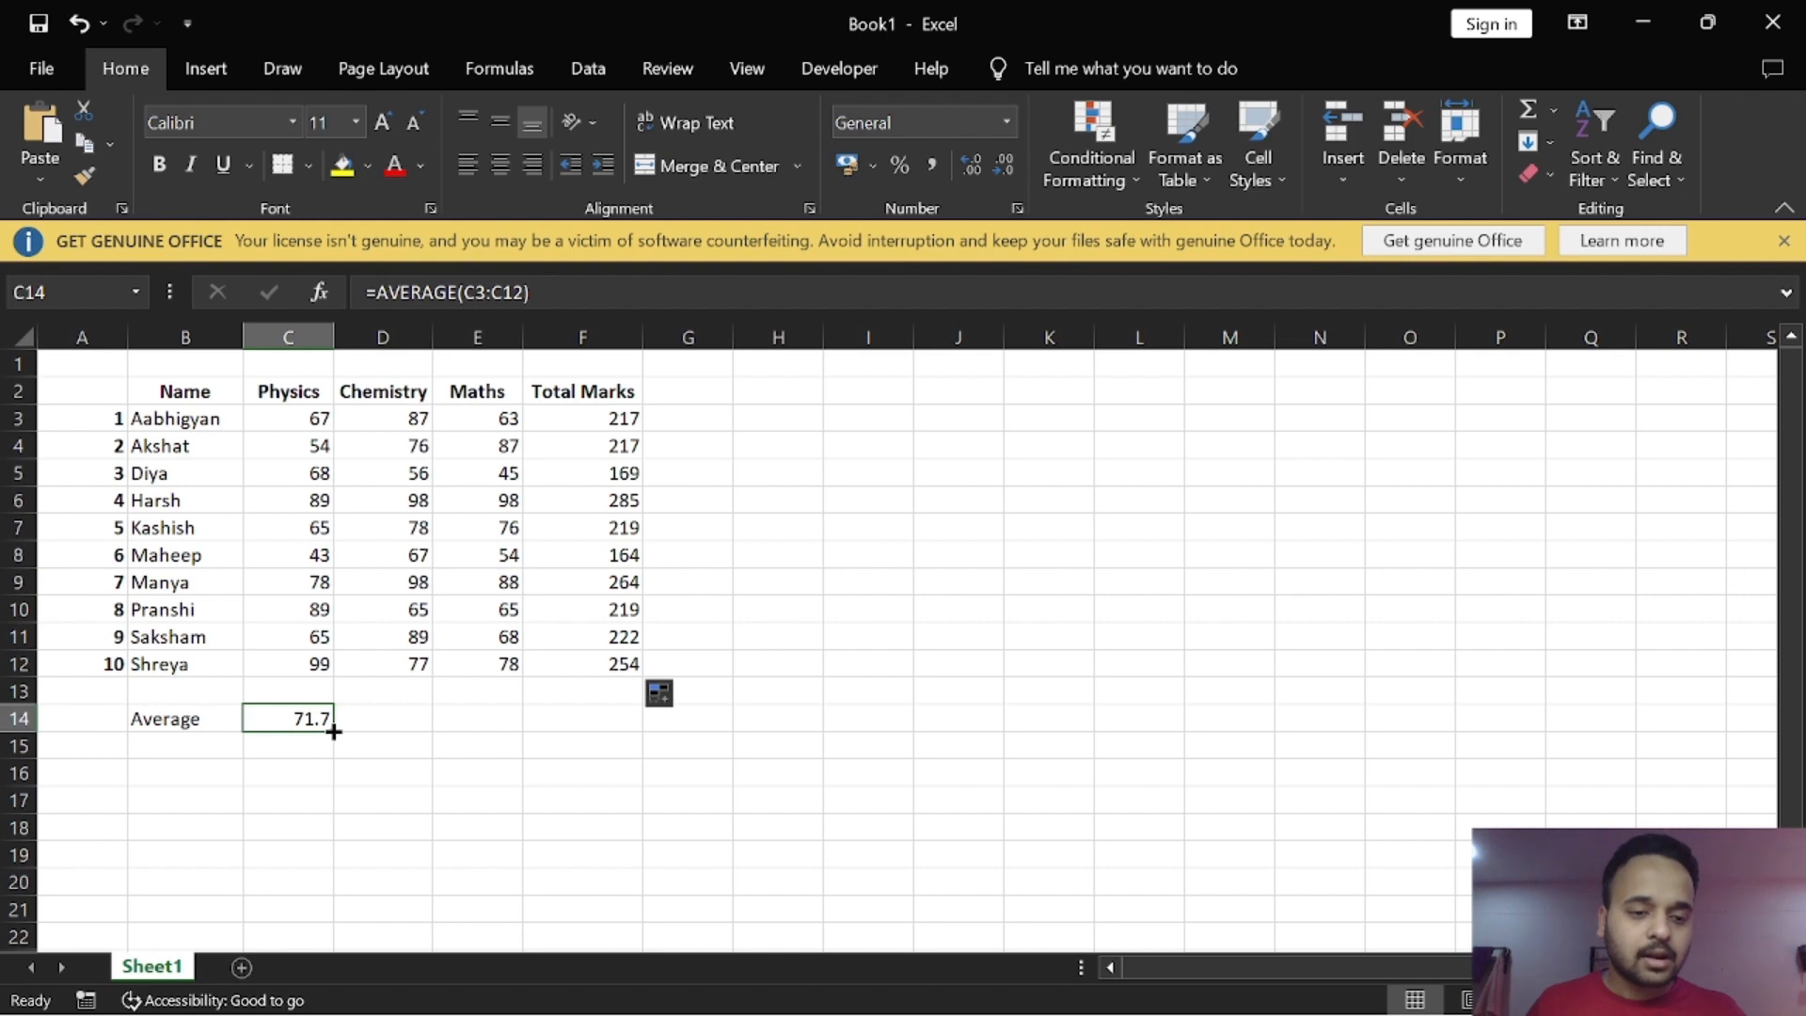
drag(334, 731, 488, 738)
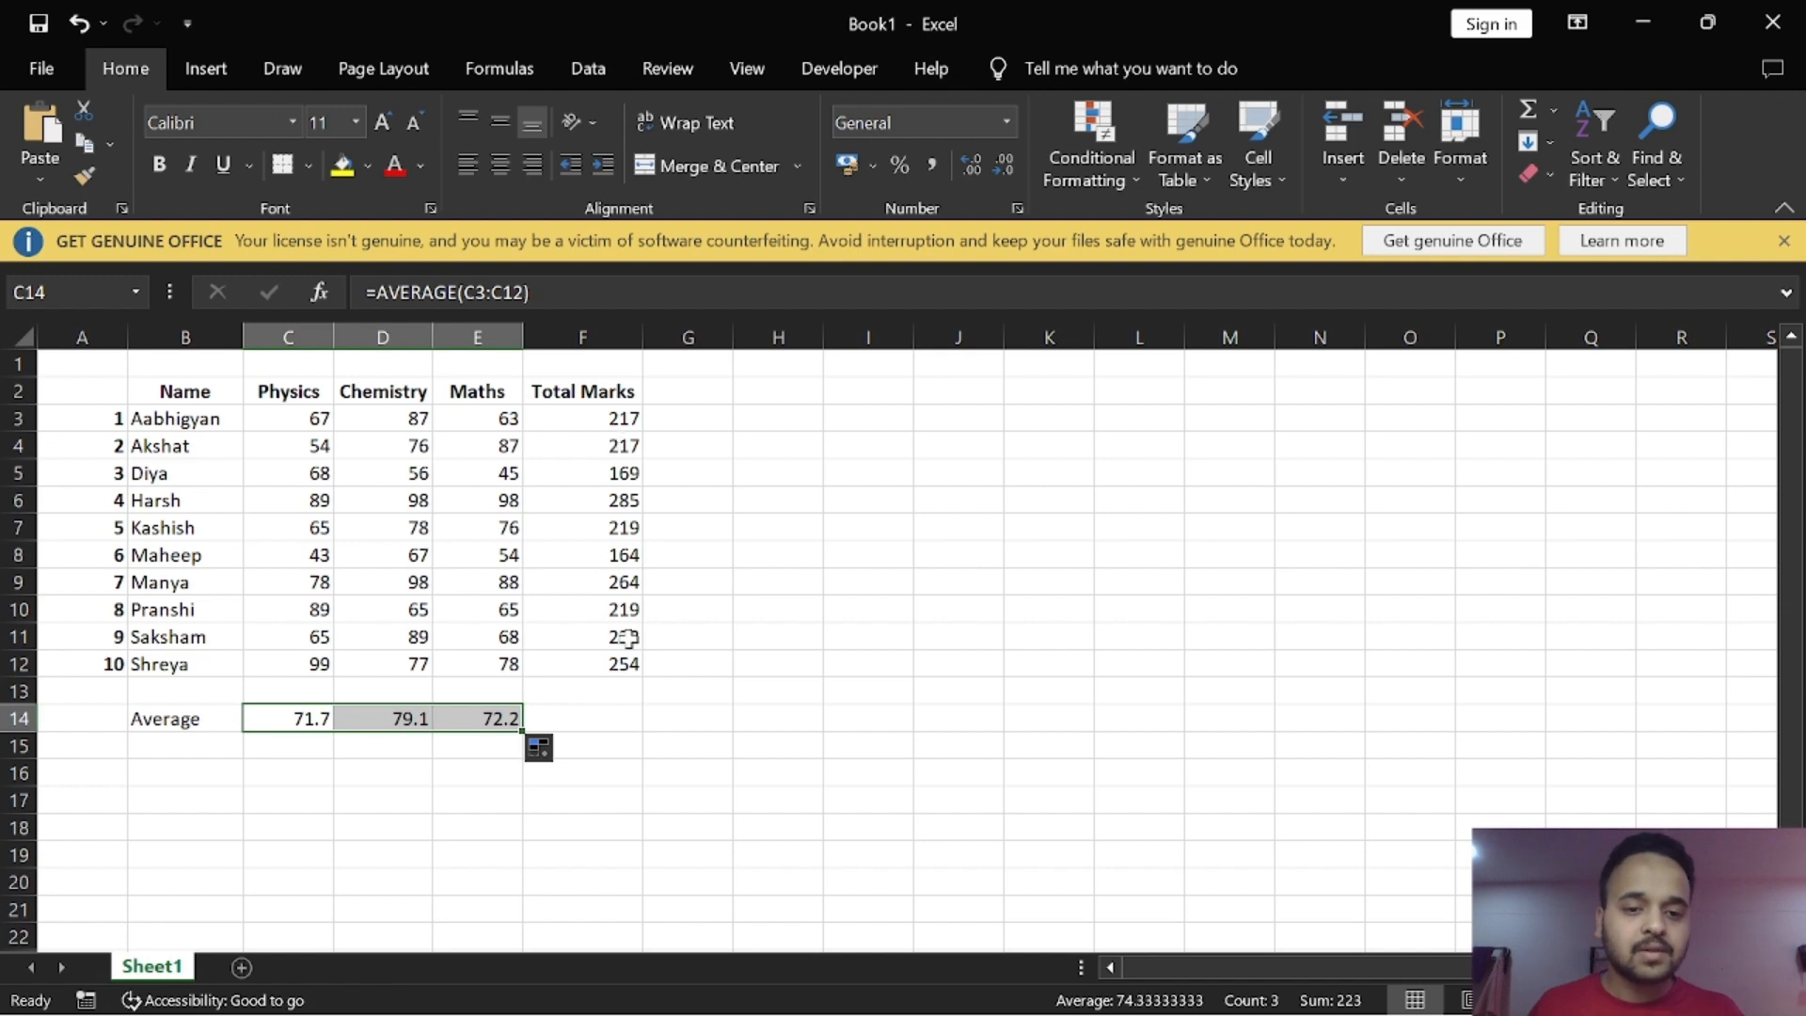
click(421, 750)
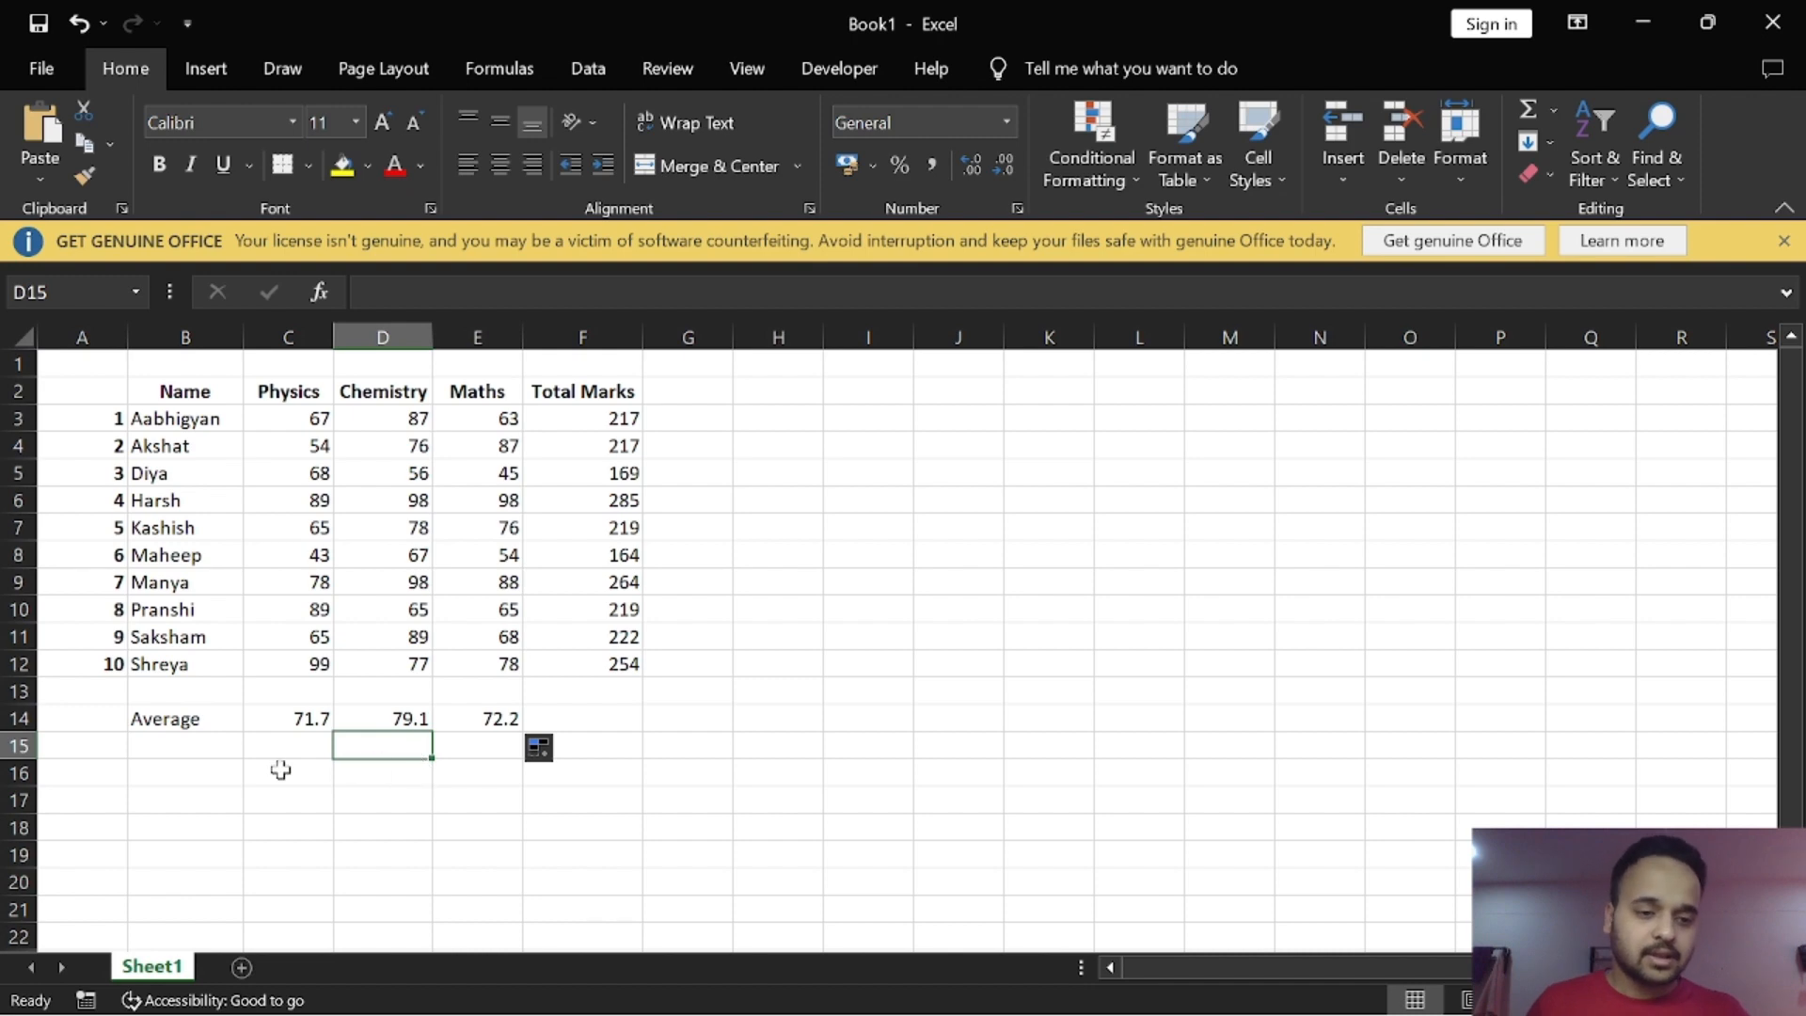
Step: Enter the row labels "Maximum" in cell B15 and "Minimum" in cell B16
click(188, 748)
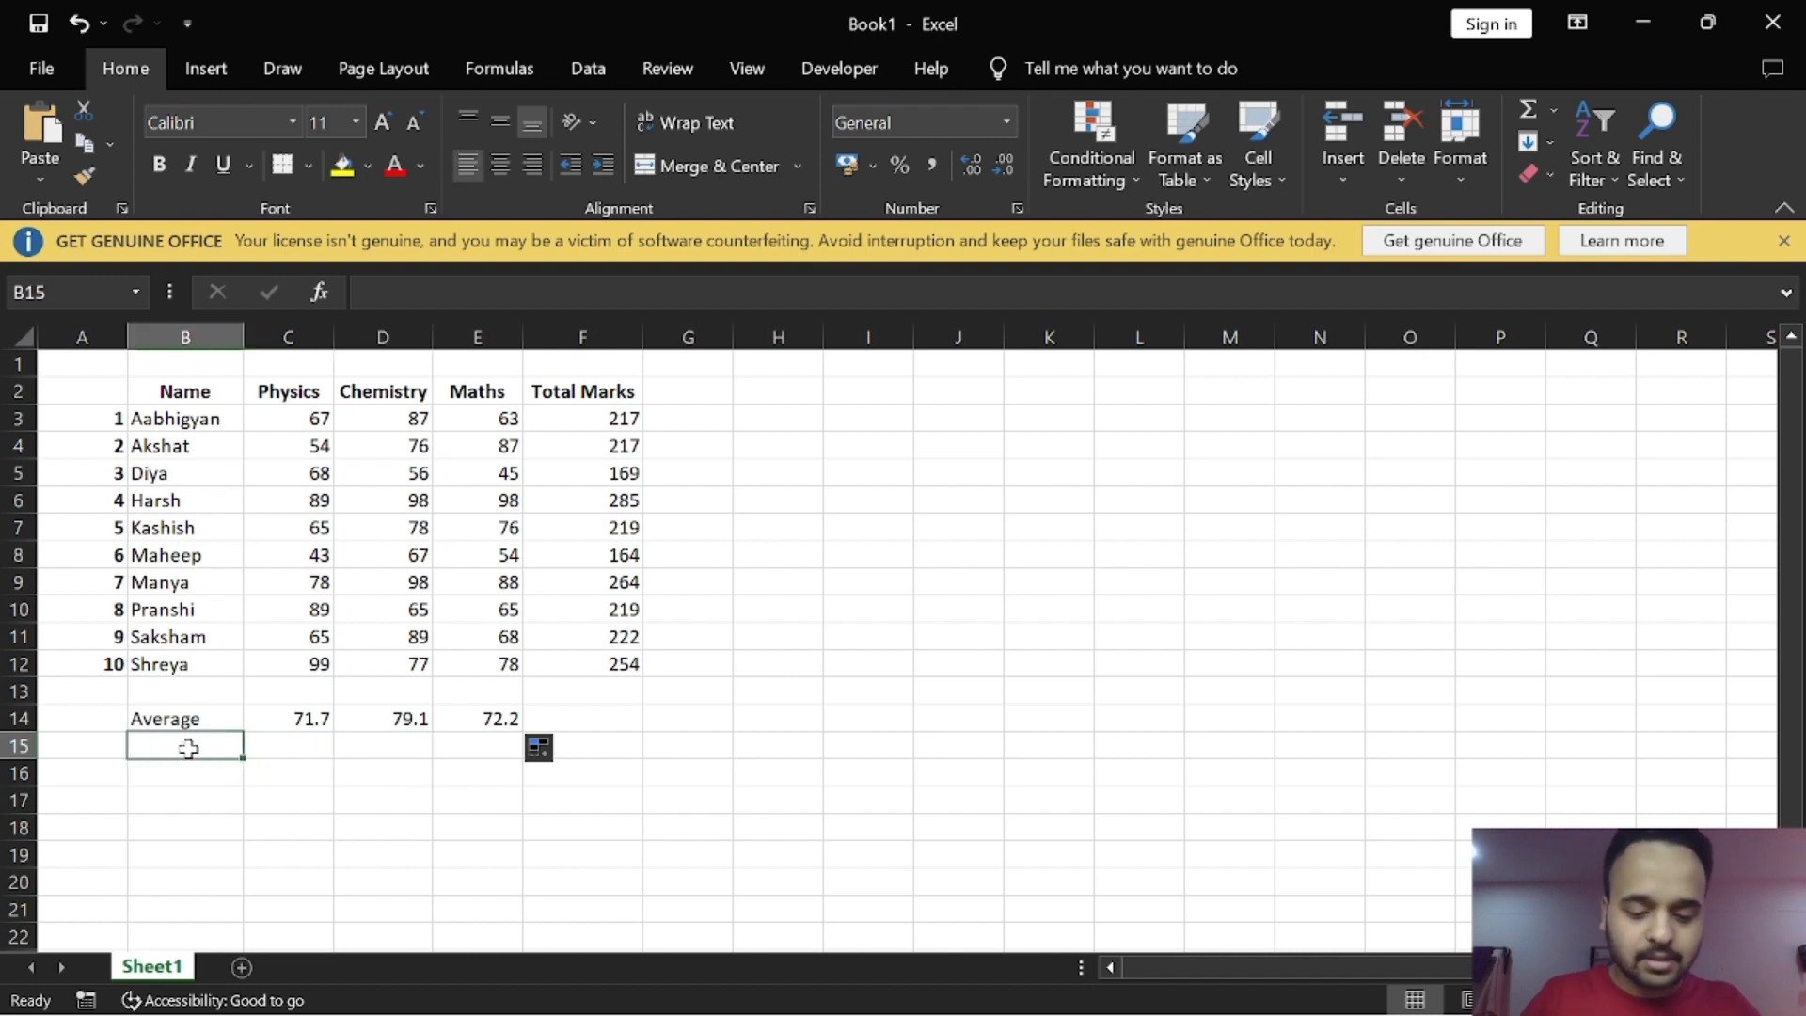
text(Maxi)
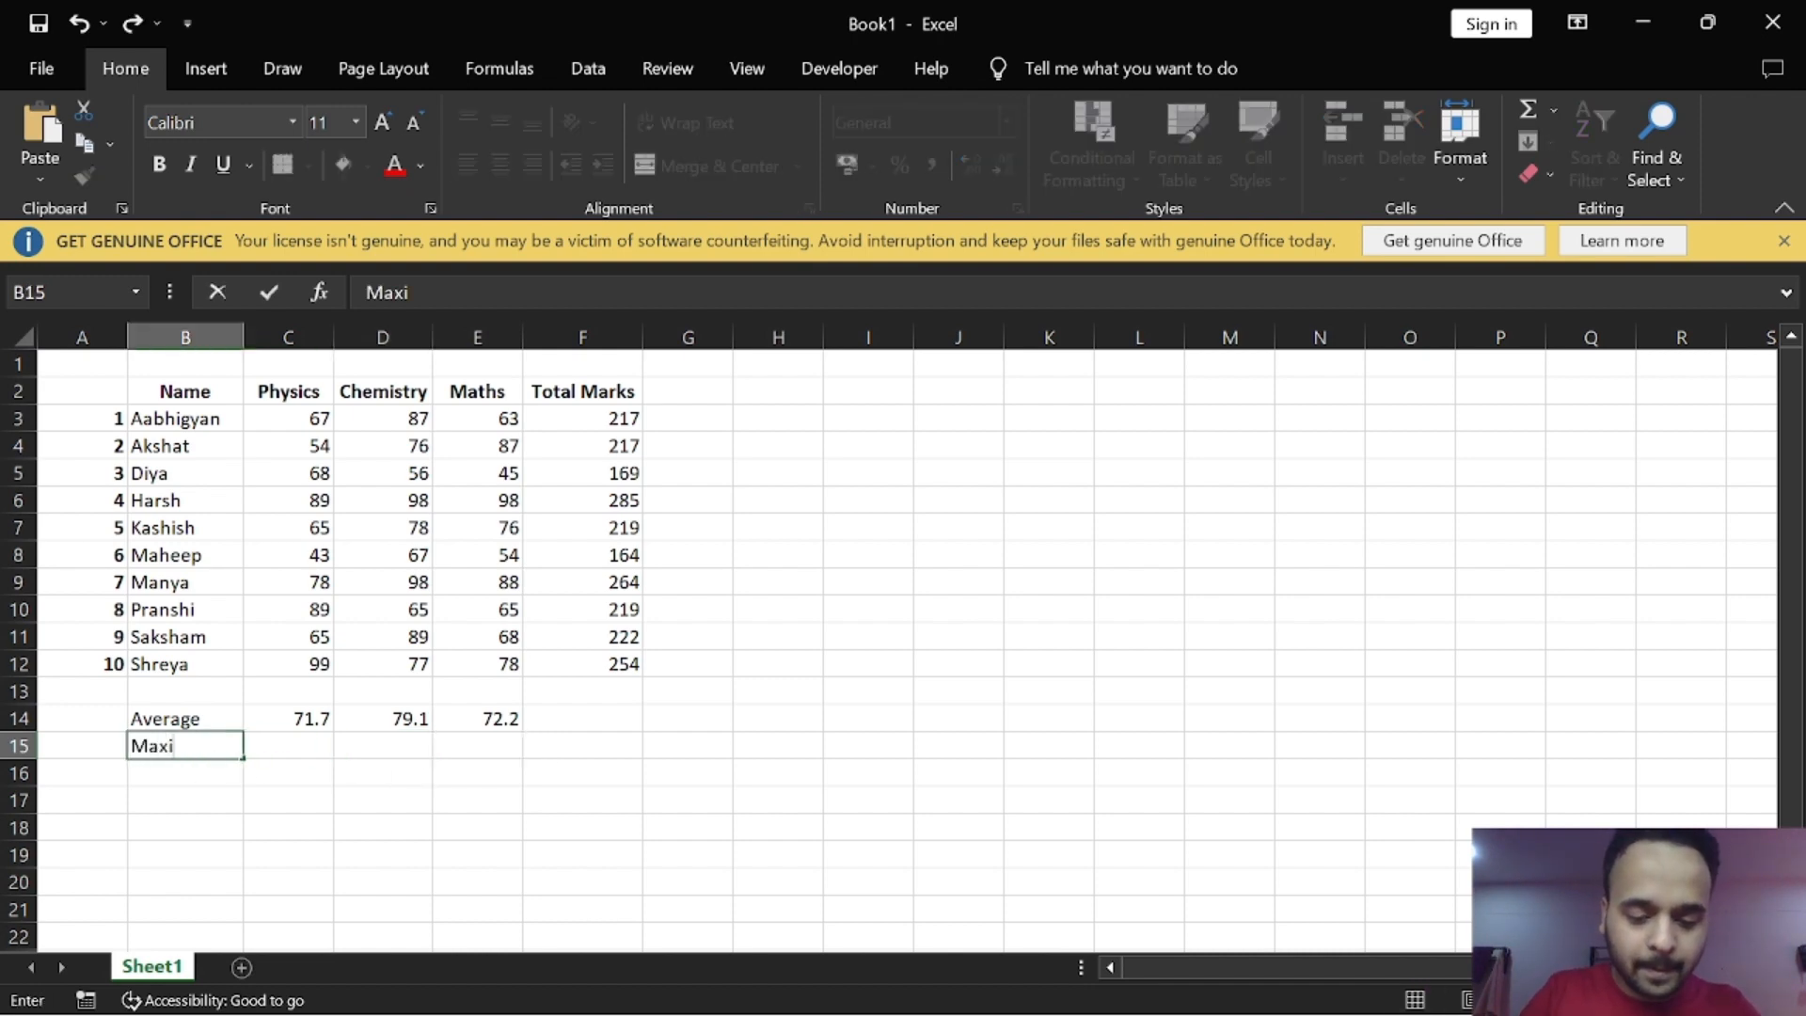
text(mum)
key(Return)
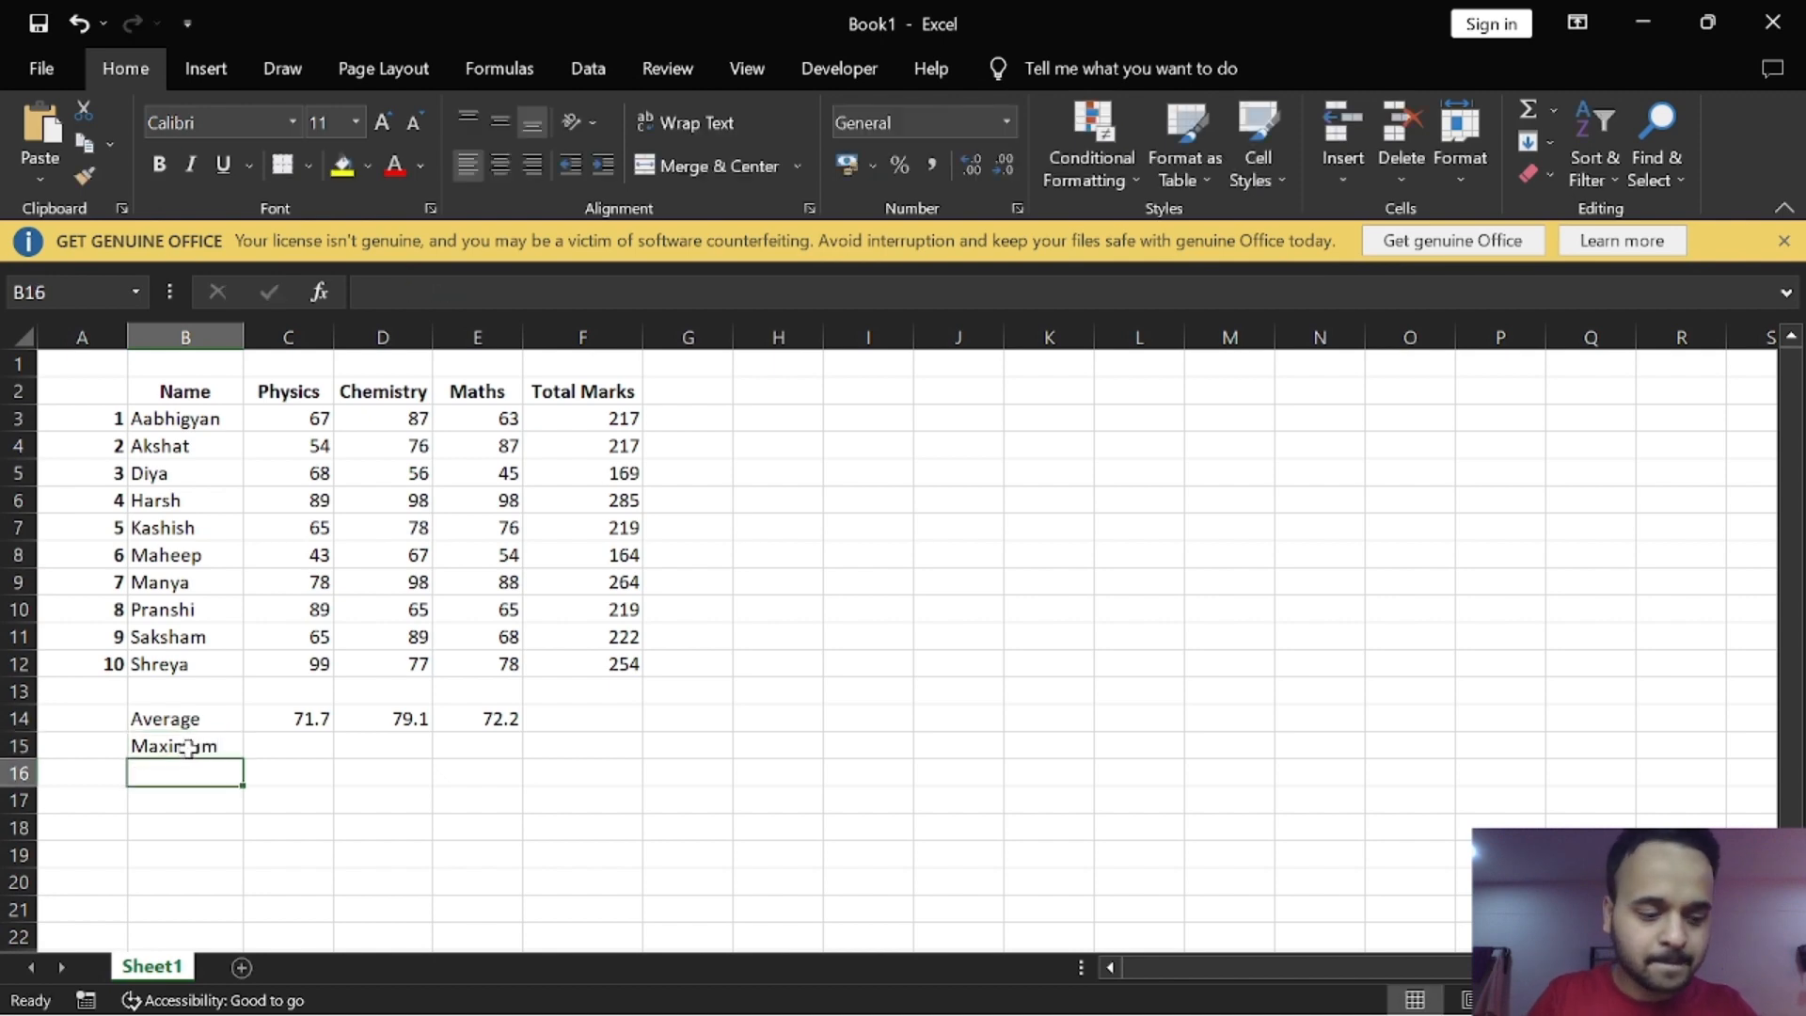
text(Minim)
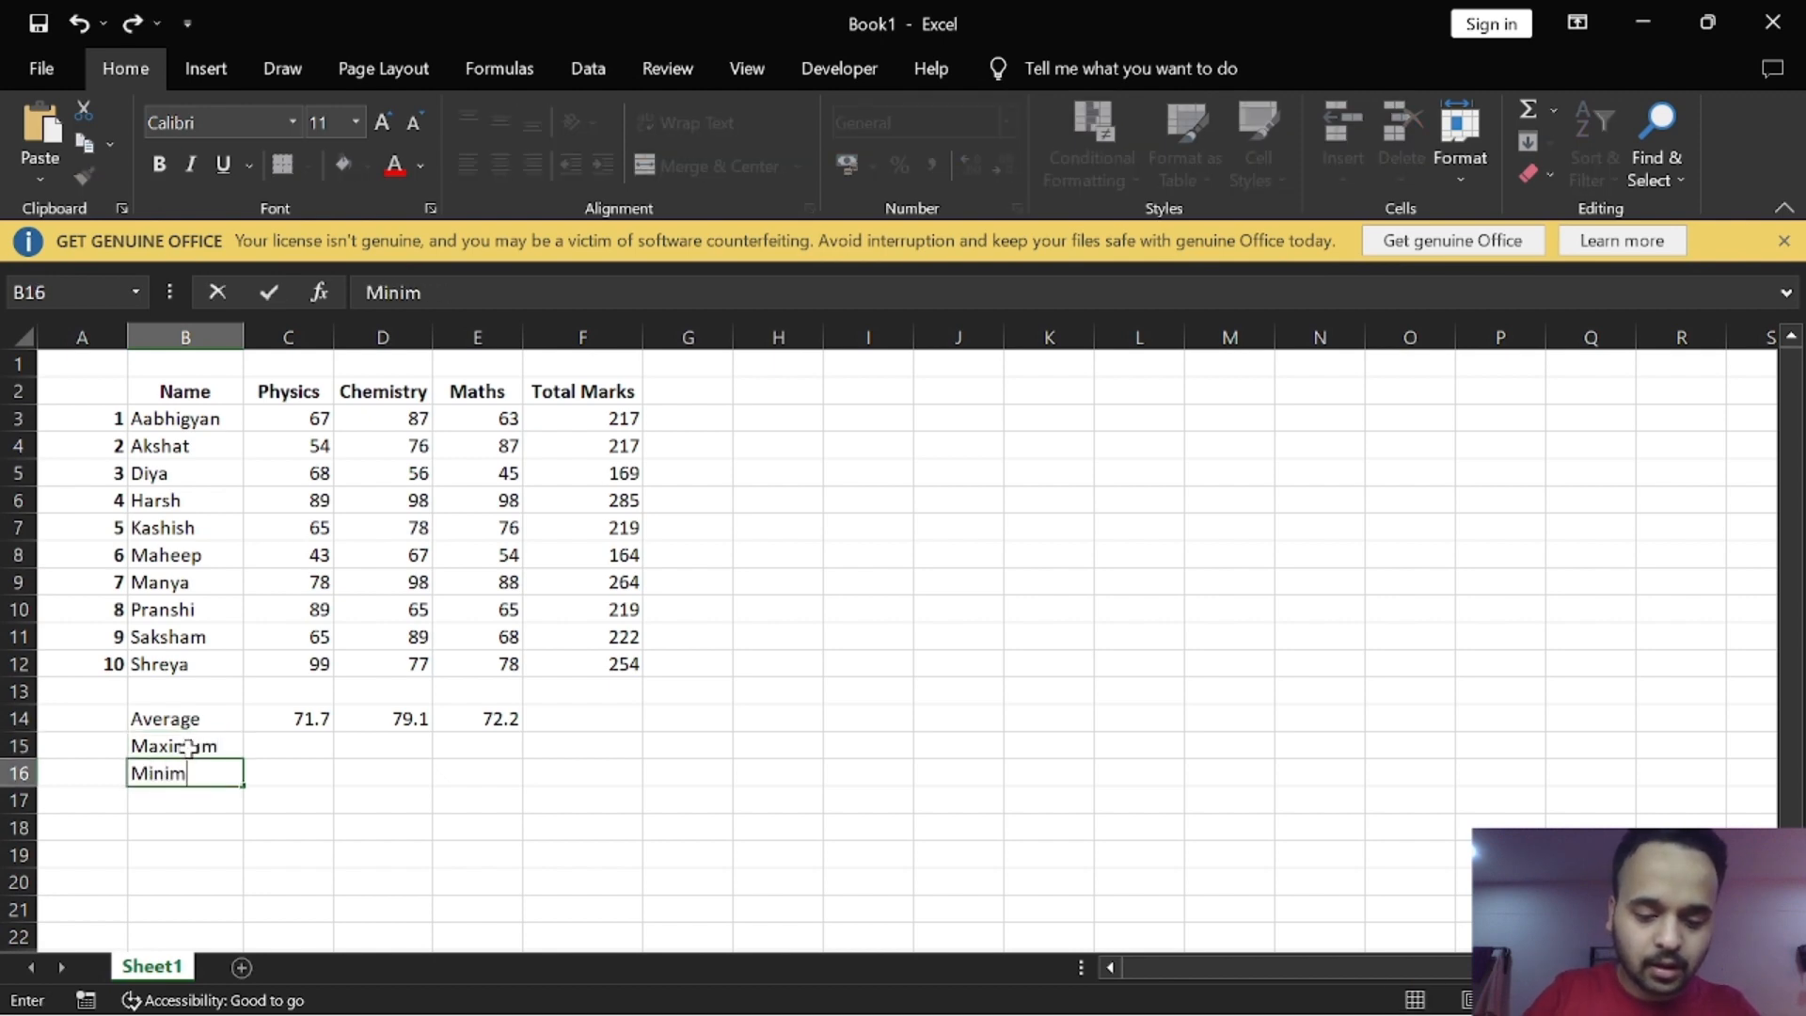
text(un)
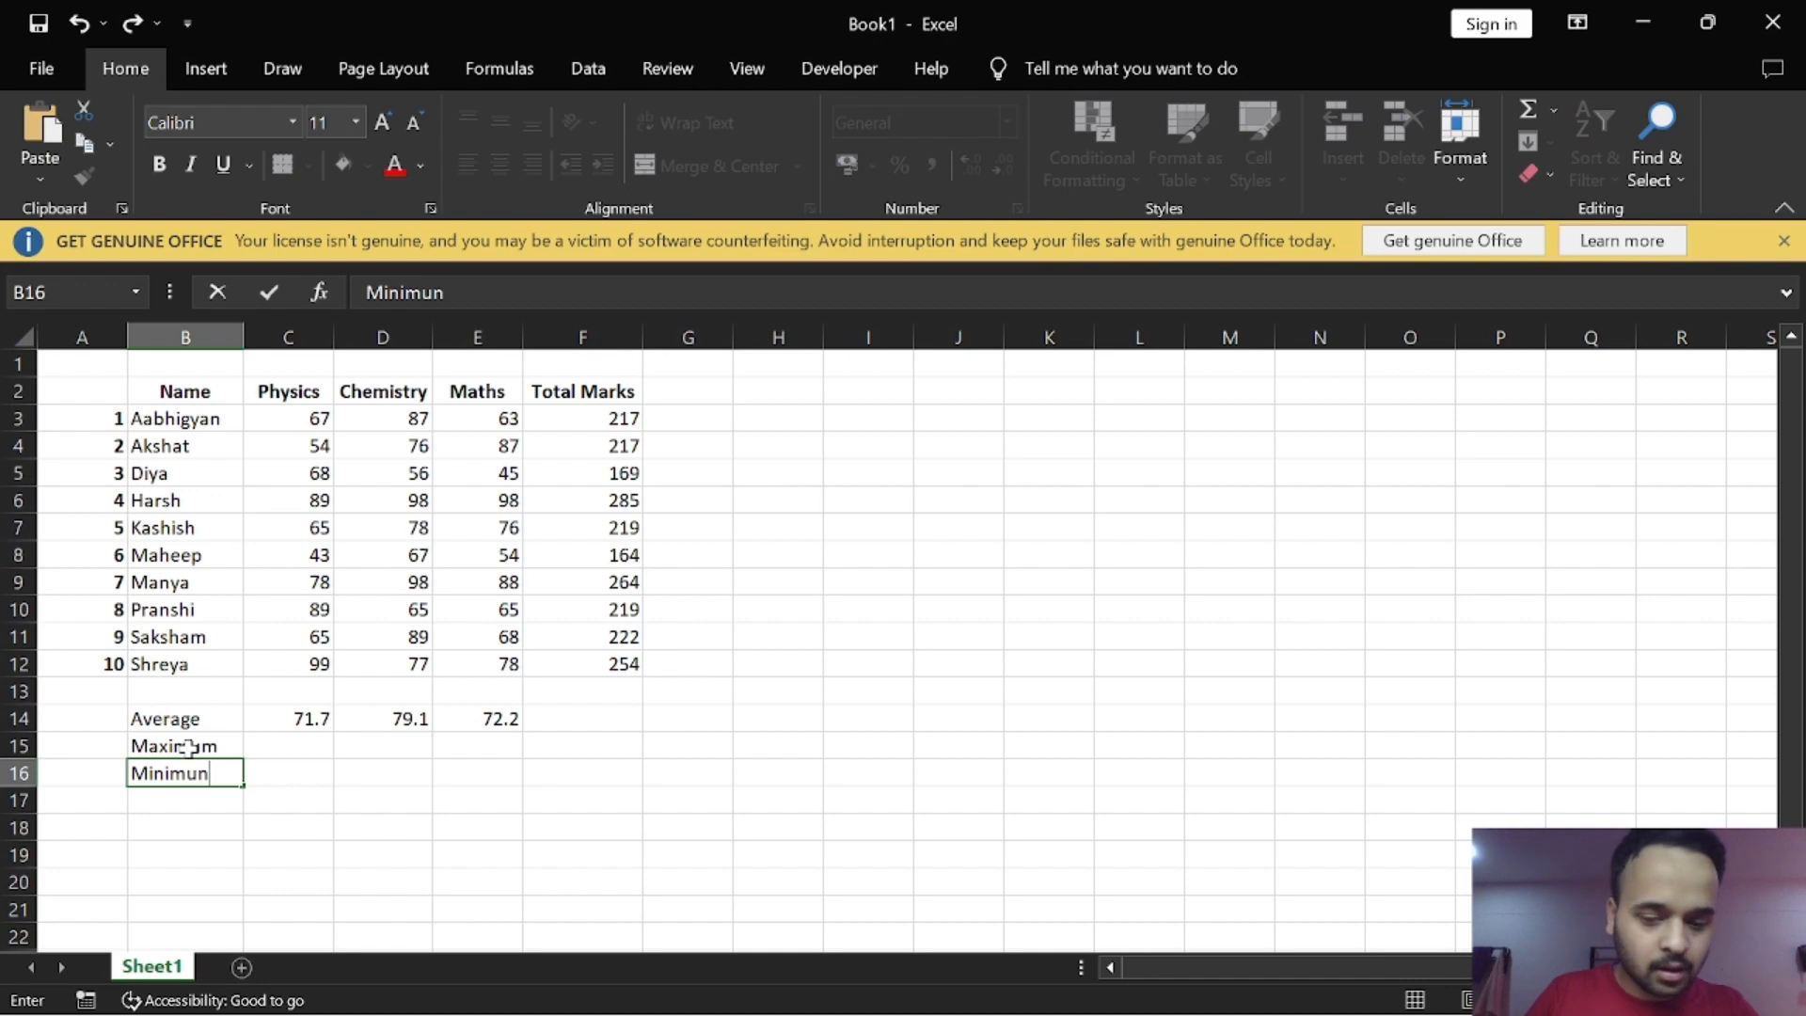
key(BackSpace)
text(m)
key(Return)
Step: Enter the formula =MAX(C3:C12) in cell C15 to find the highest Physics mark
click(189, 748)
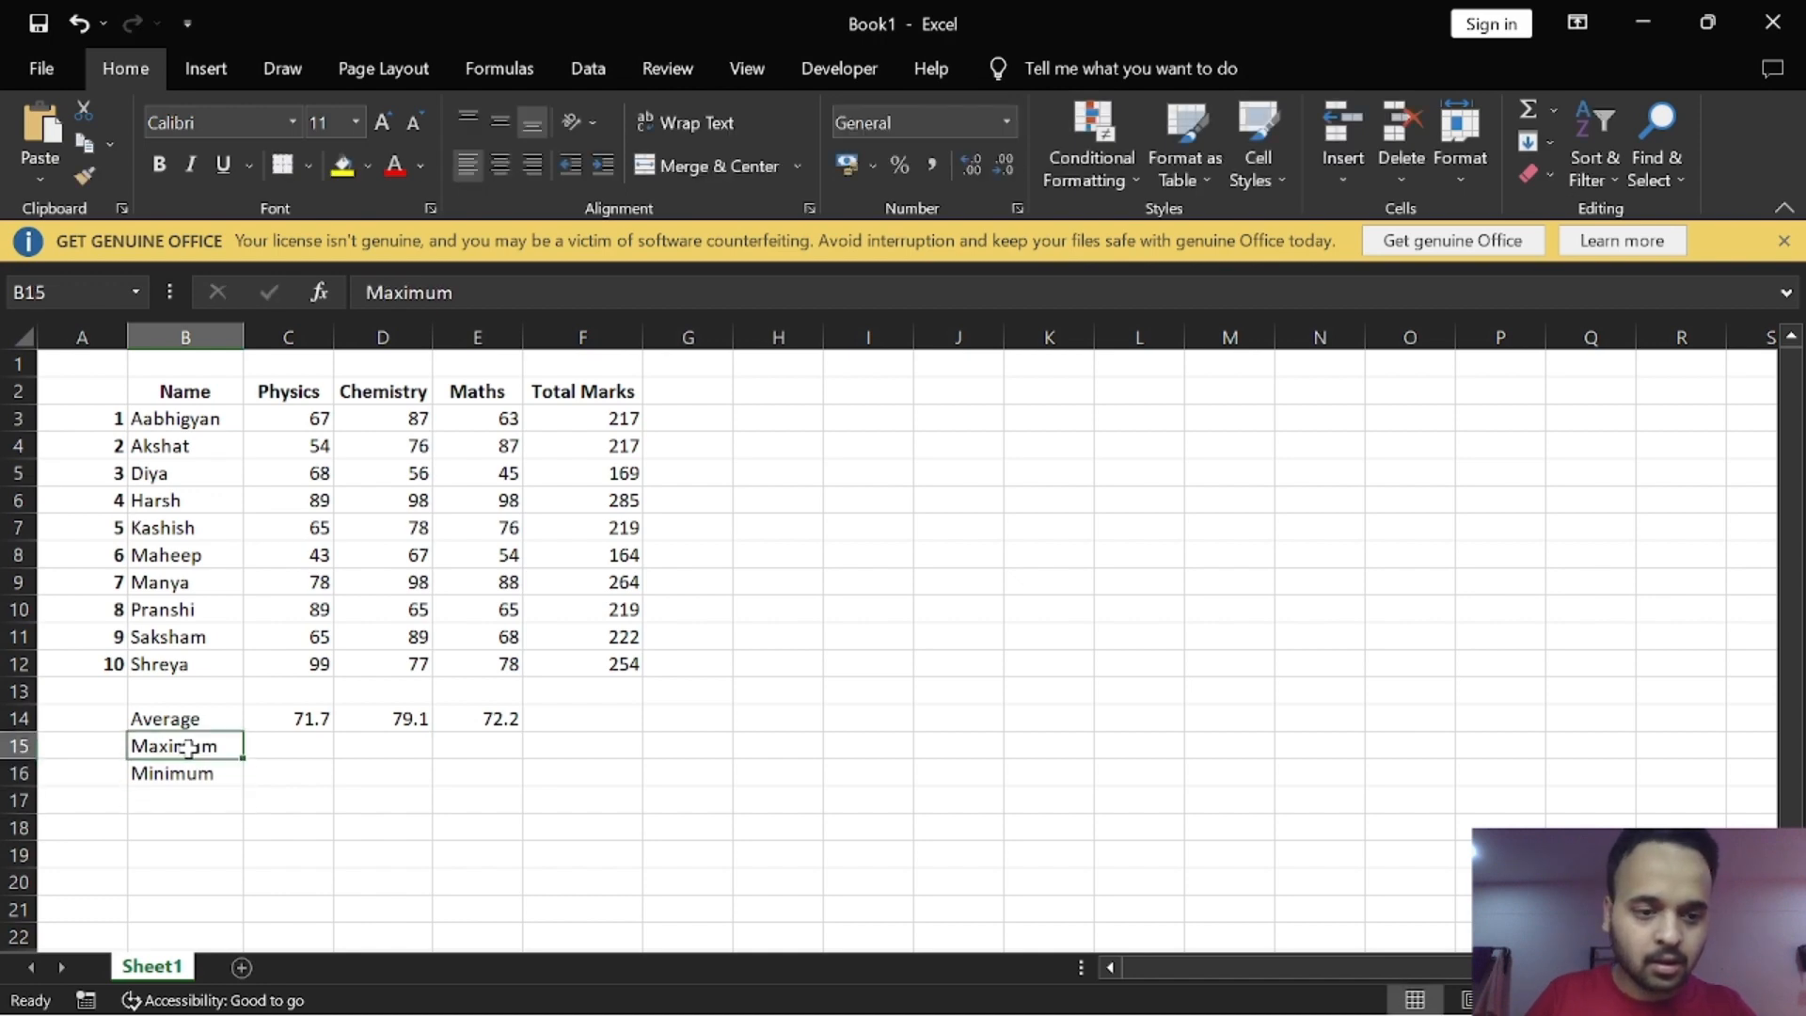
key(Right)
text(=m)
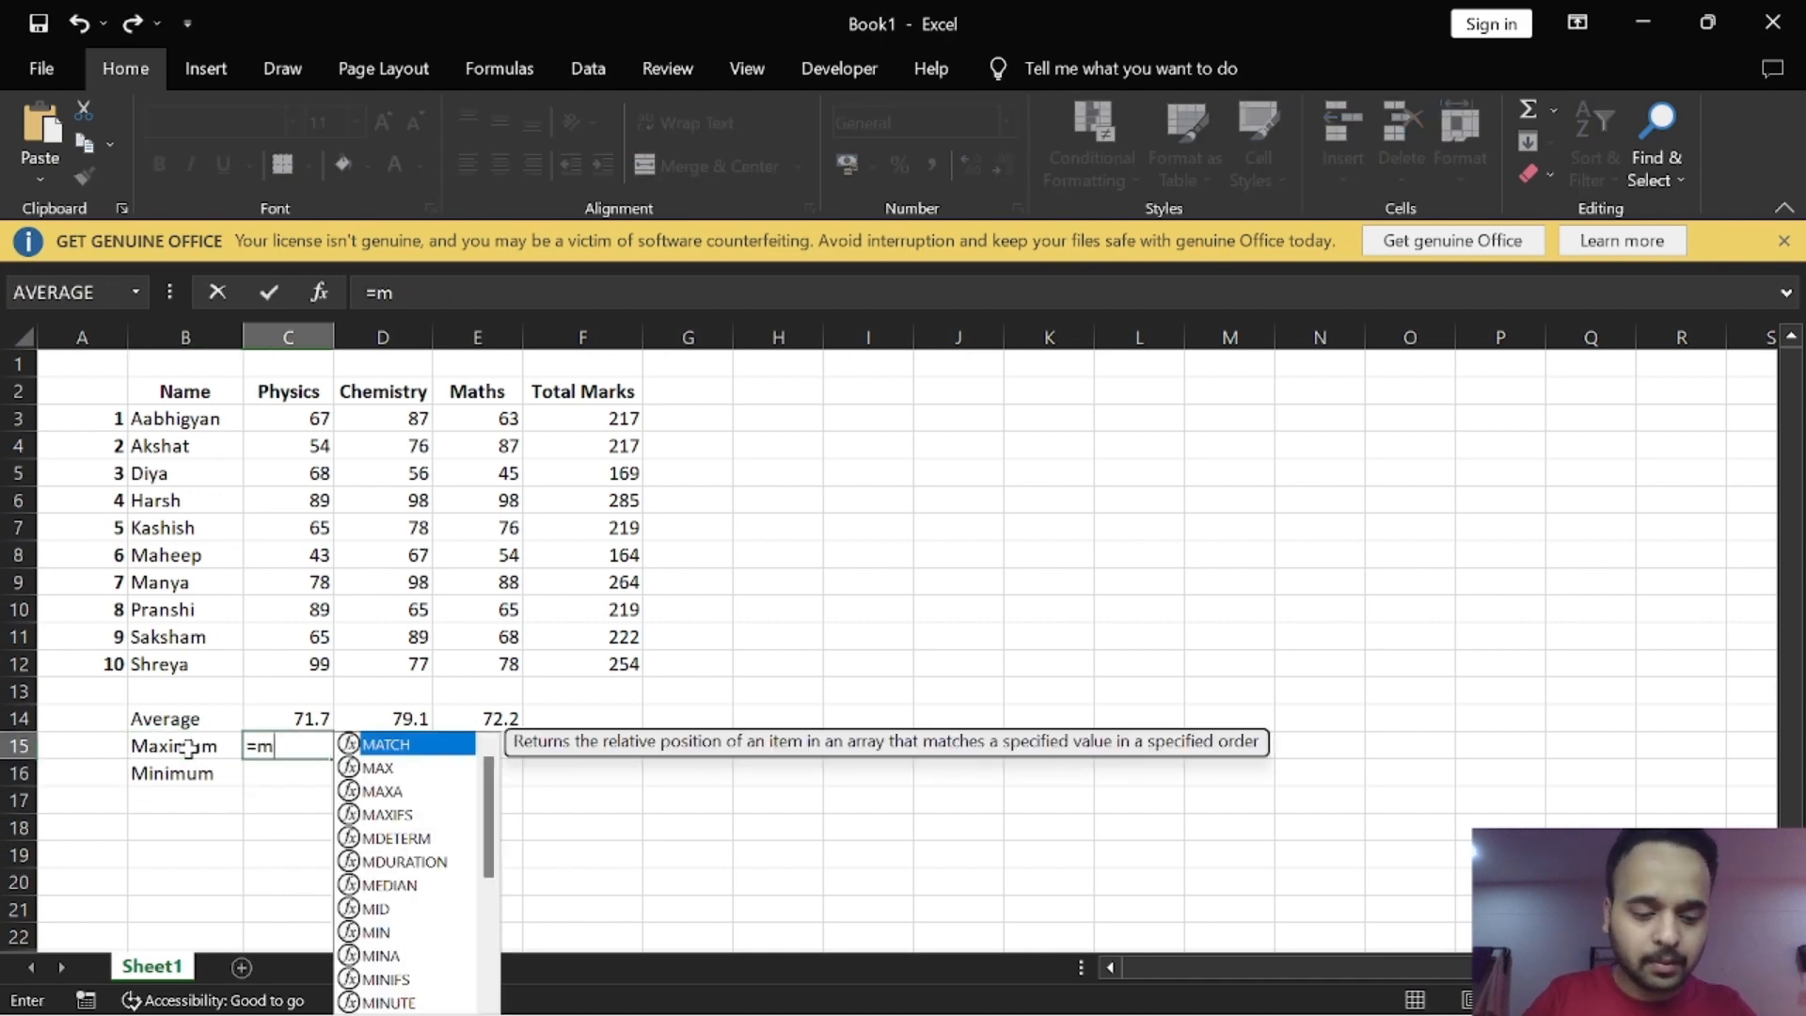
text(ax)
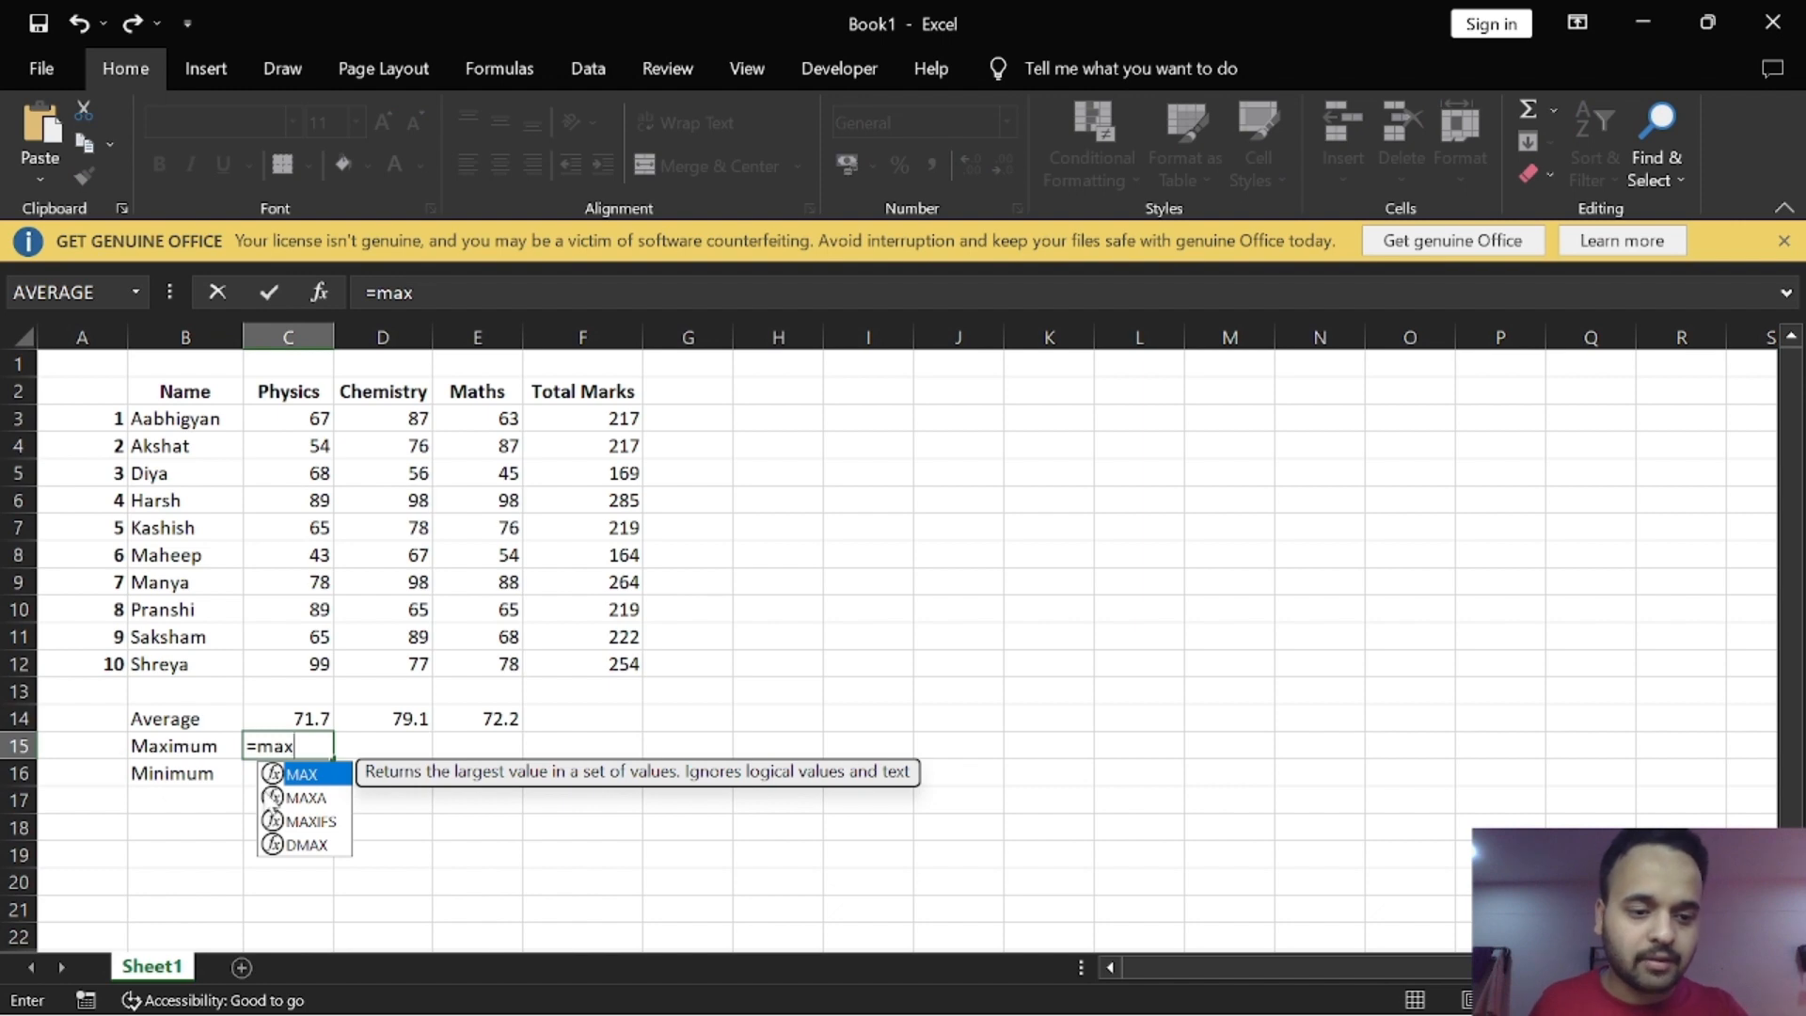
key(Tab)
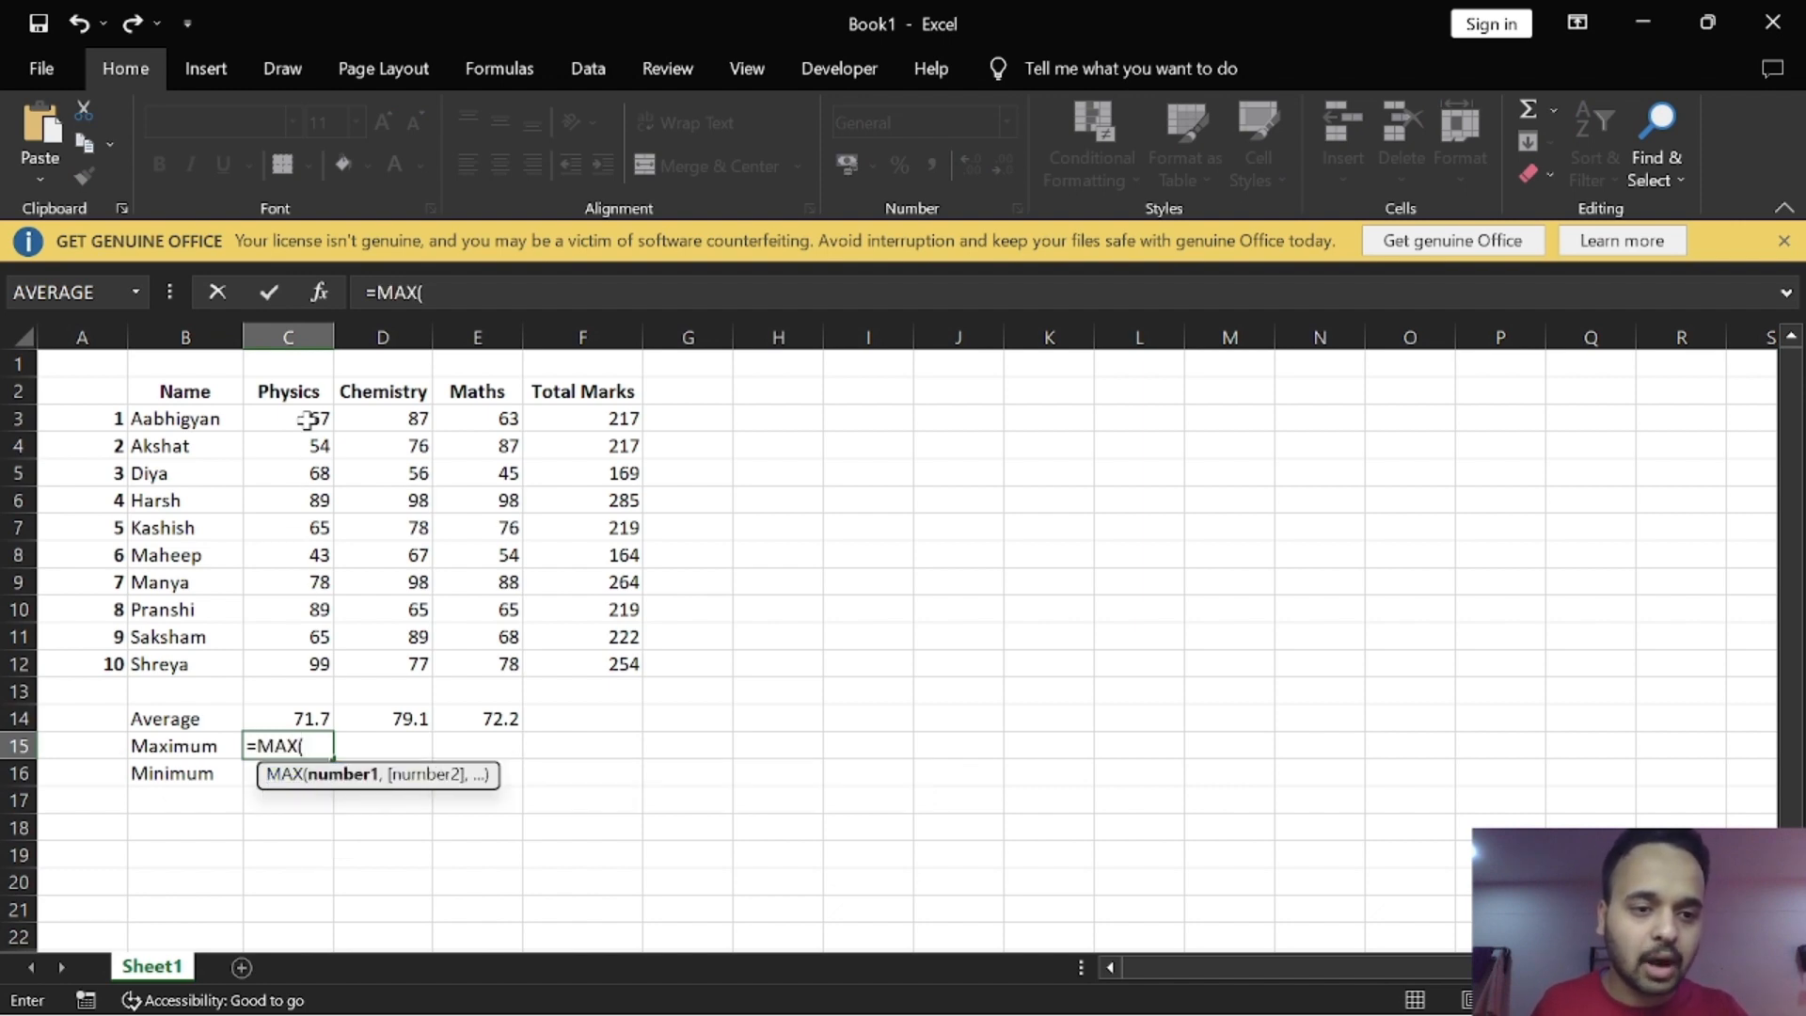
drag(308, 419, 293, 660)
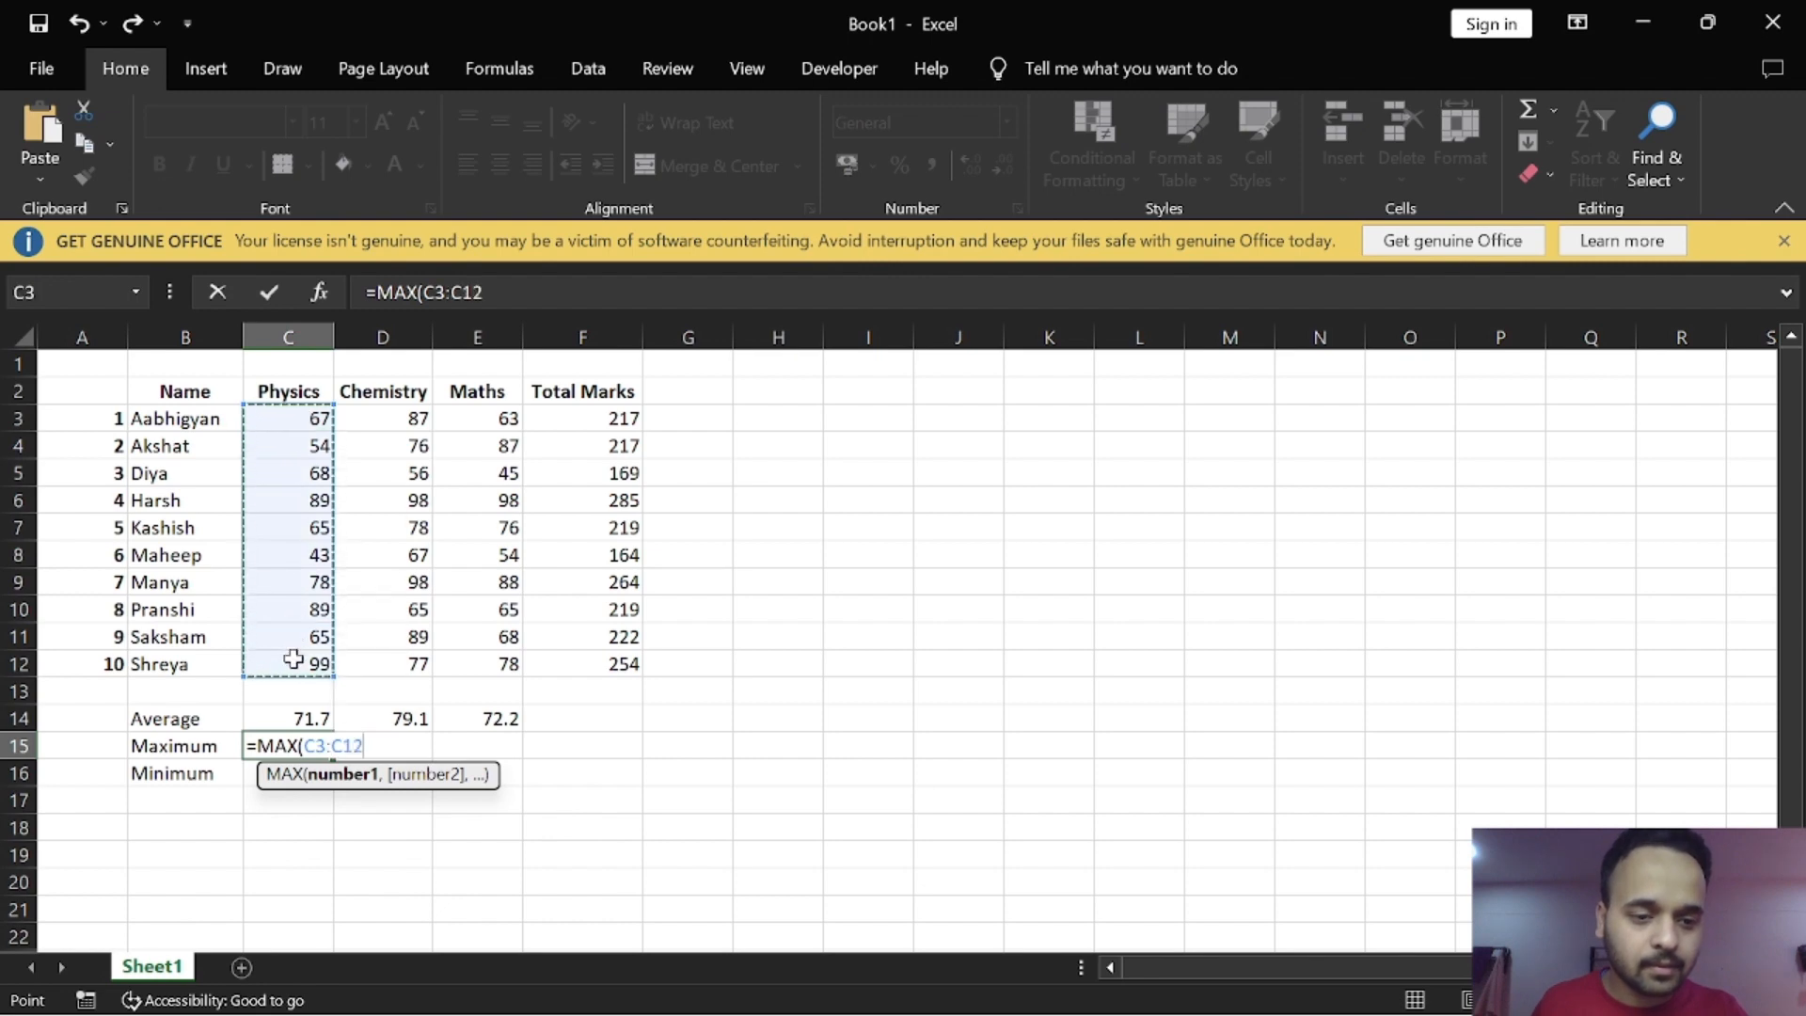
text())
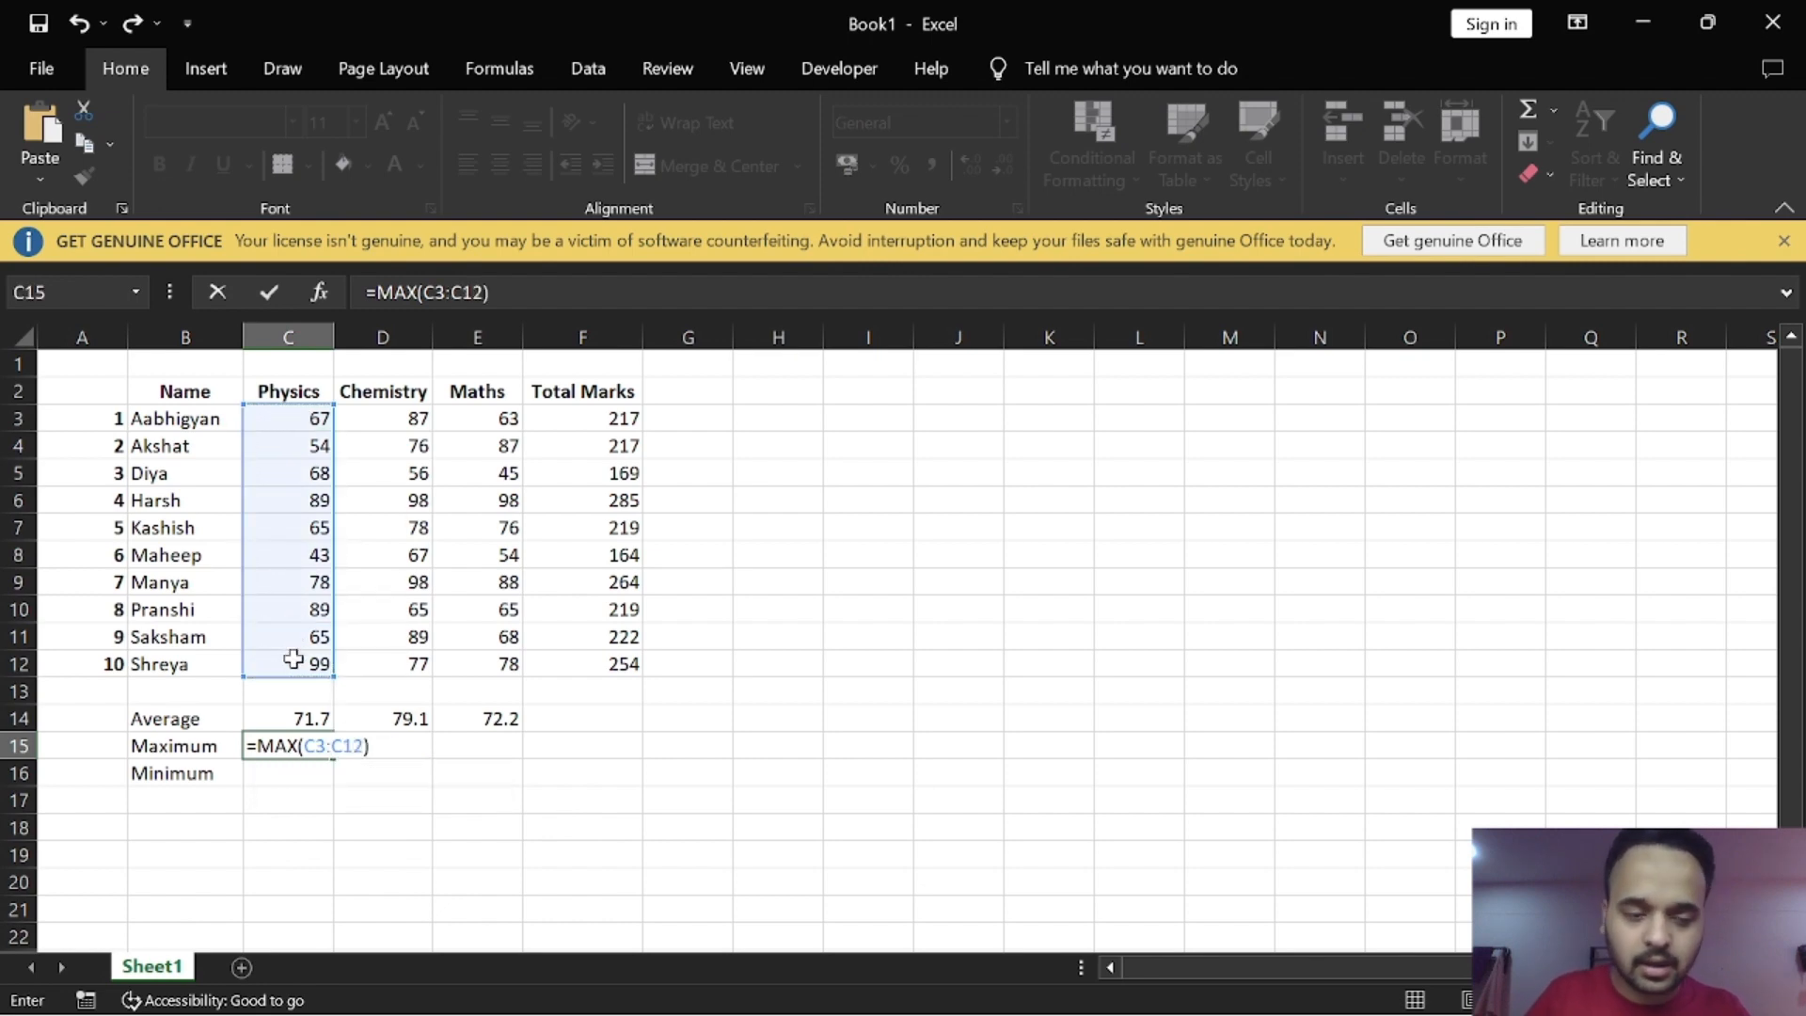
key(Return)
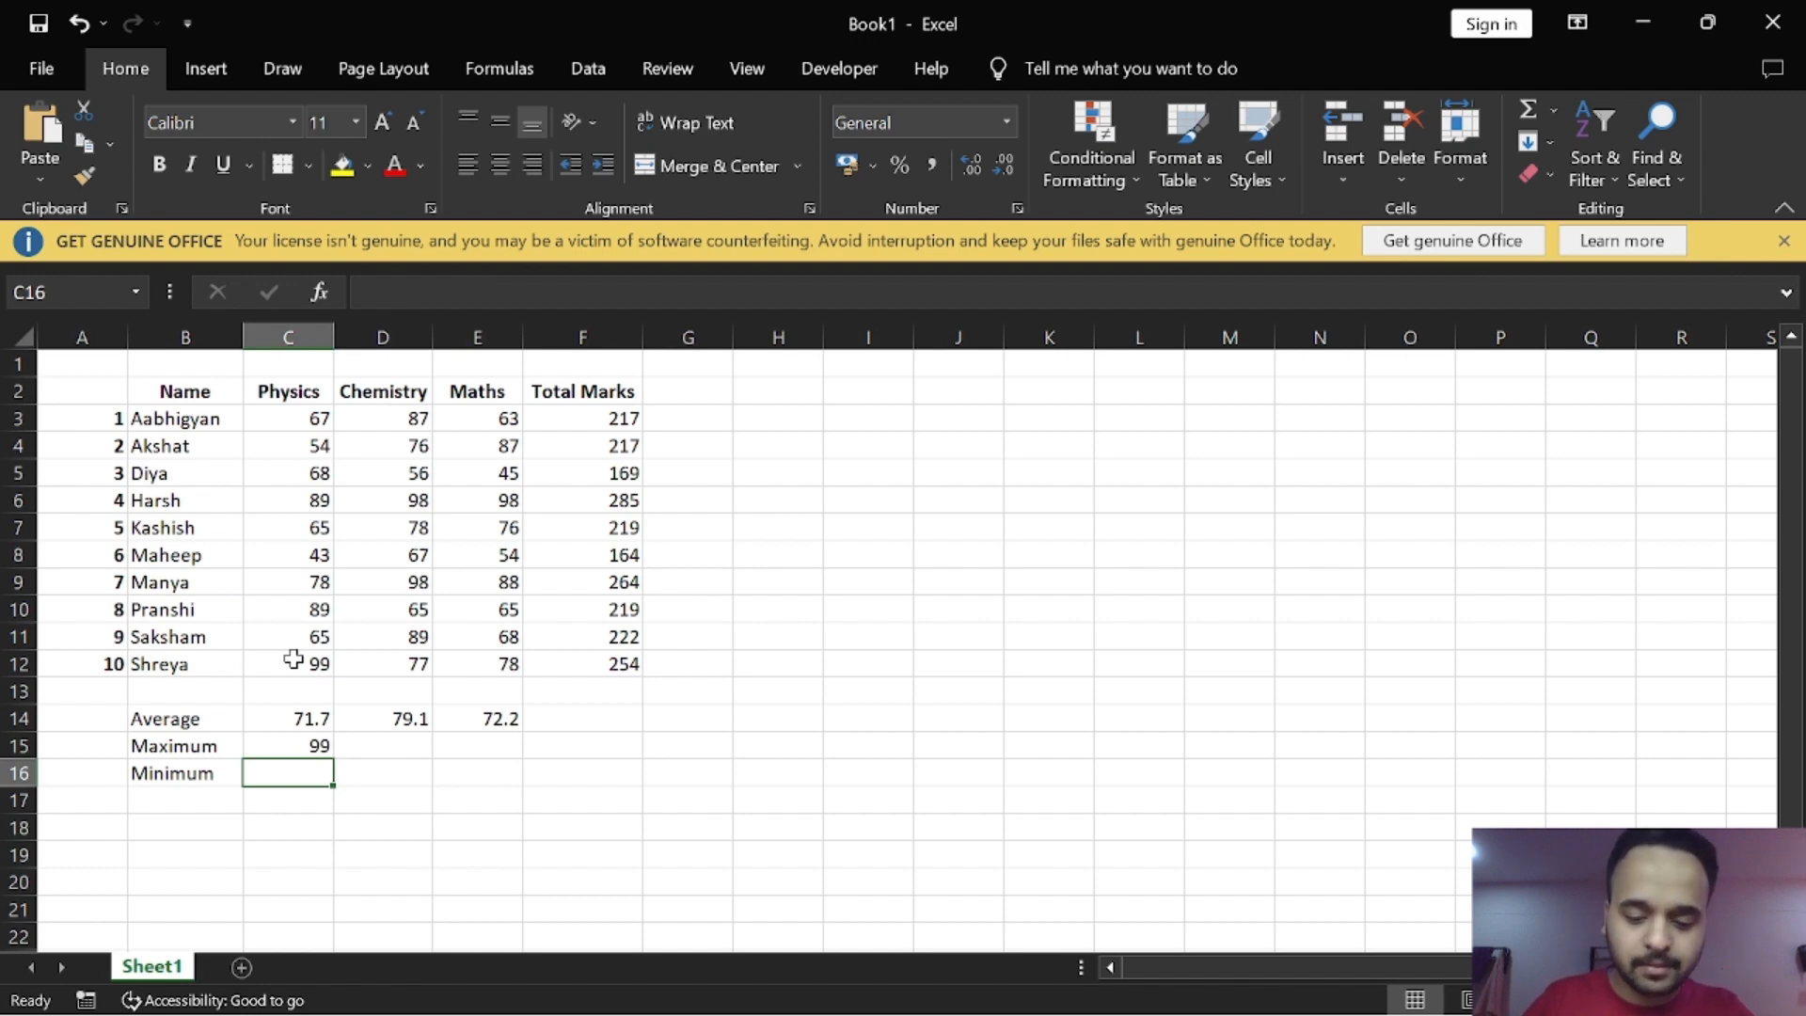
Step: Enter the formula =MIN(C3:C12) in cell C16 to find the lowest Physics mark
text(=min)
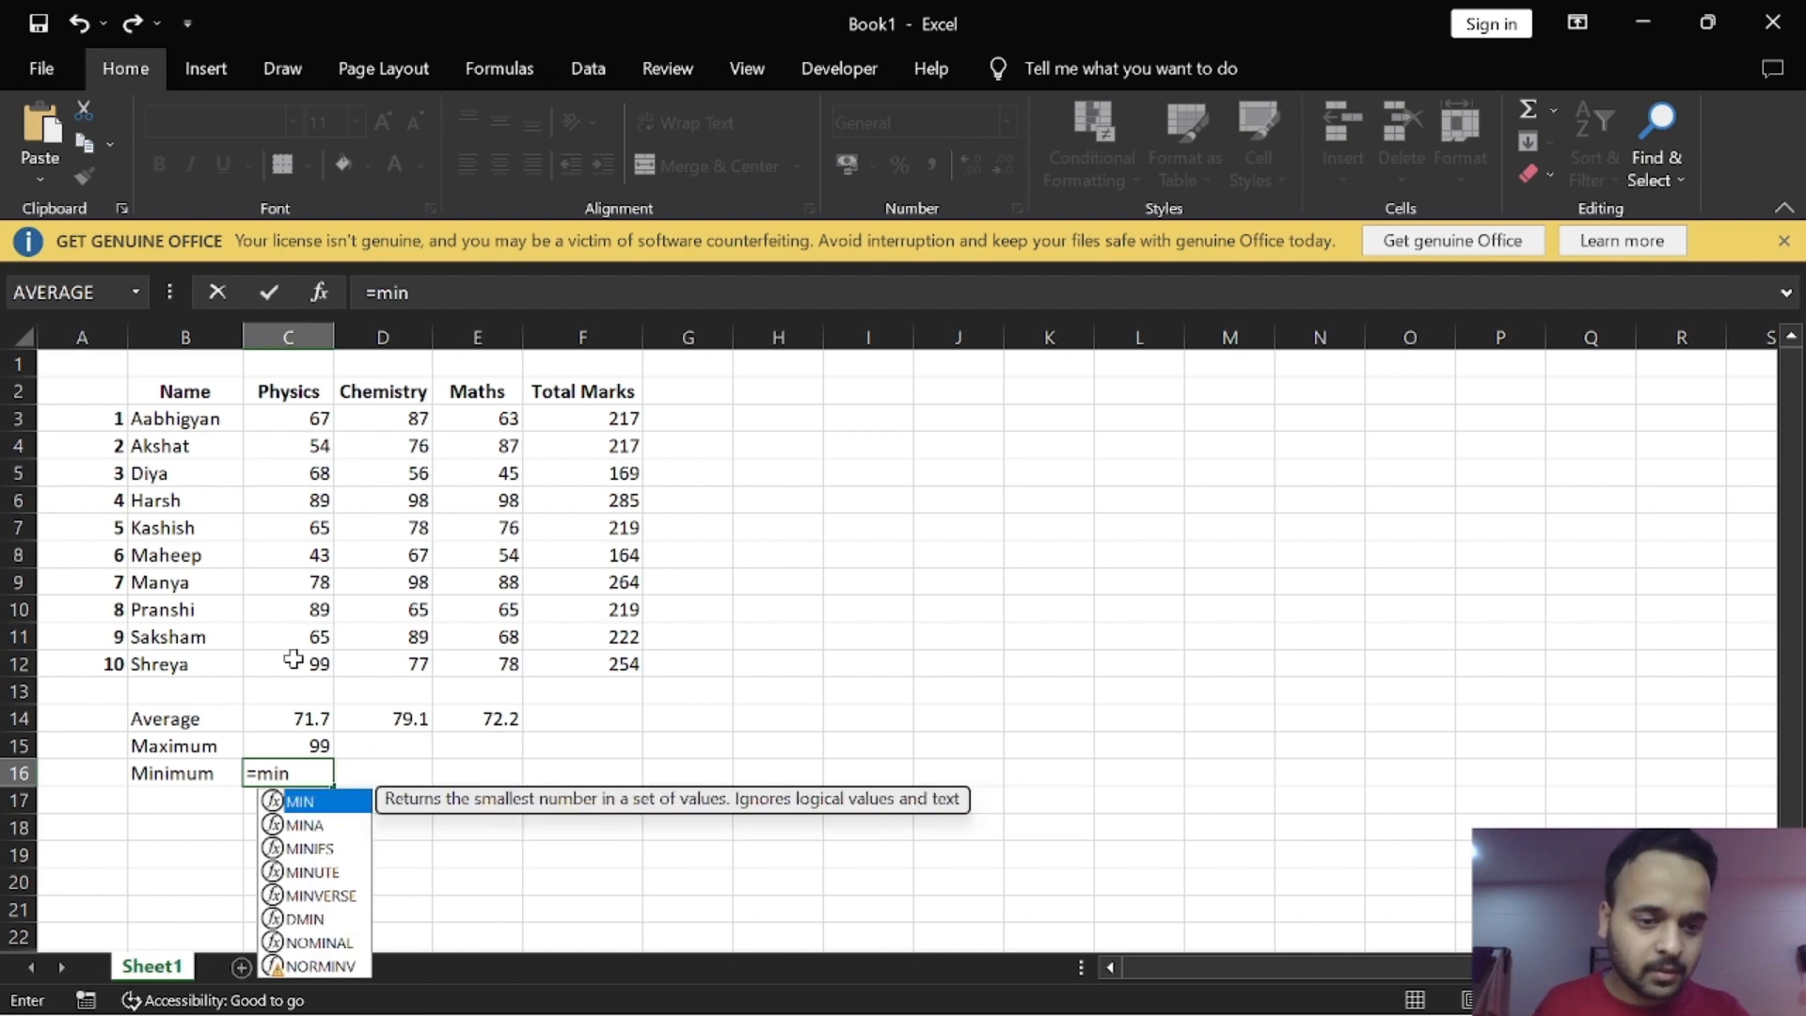
double_click(275, 806)
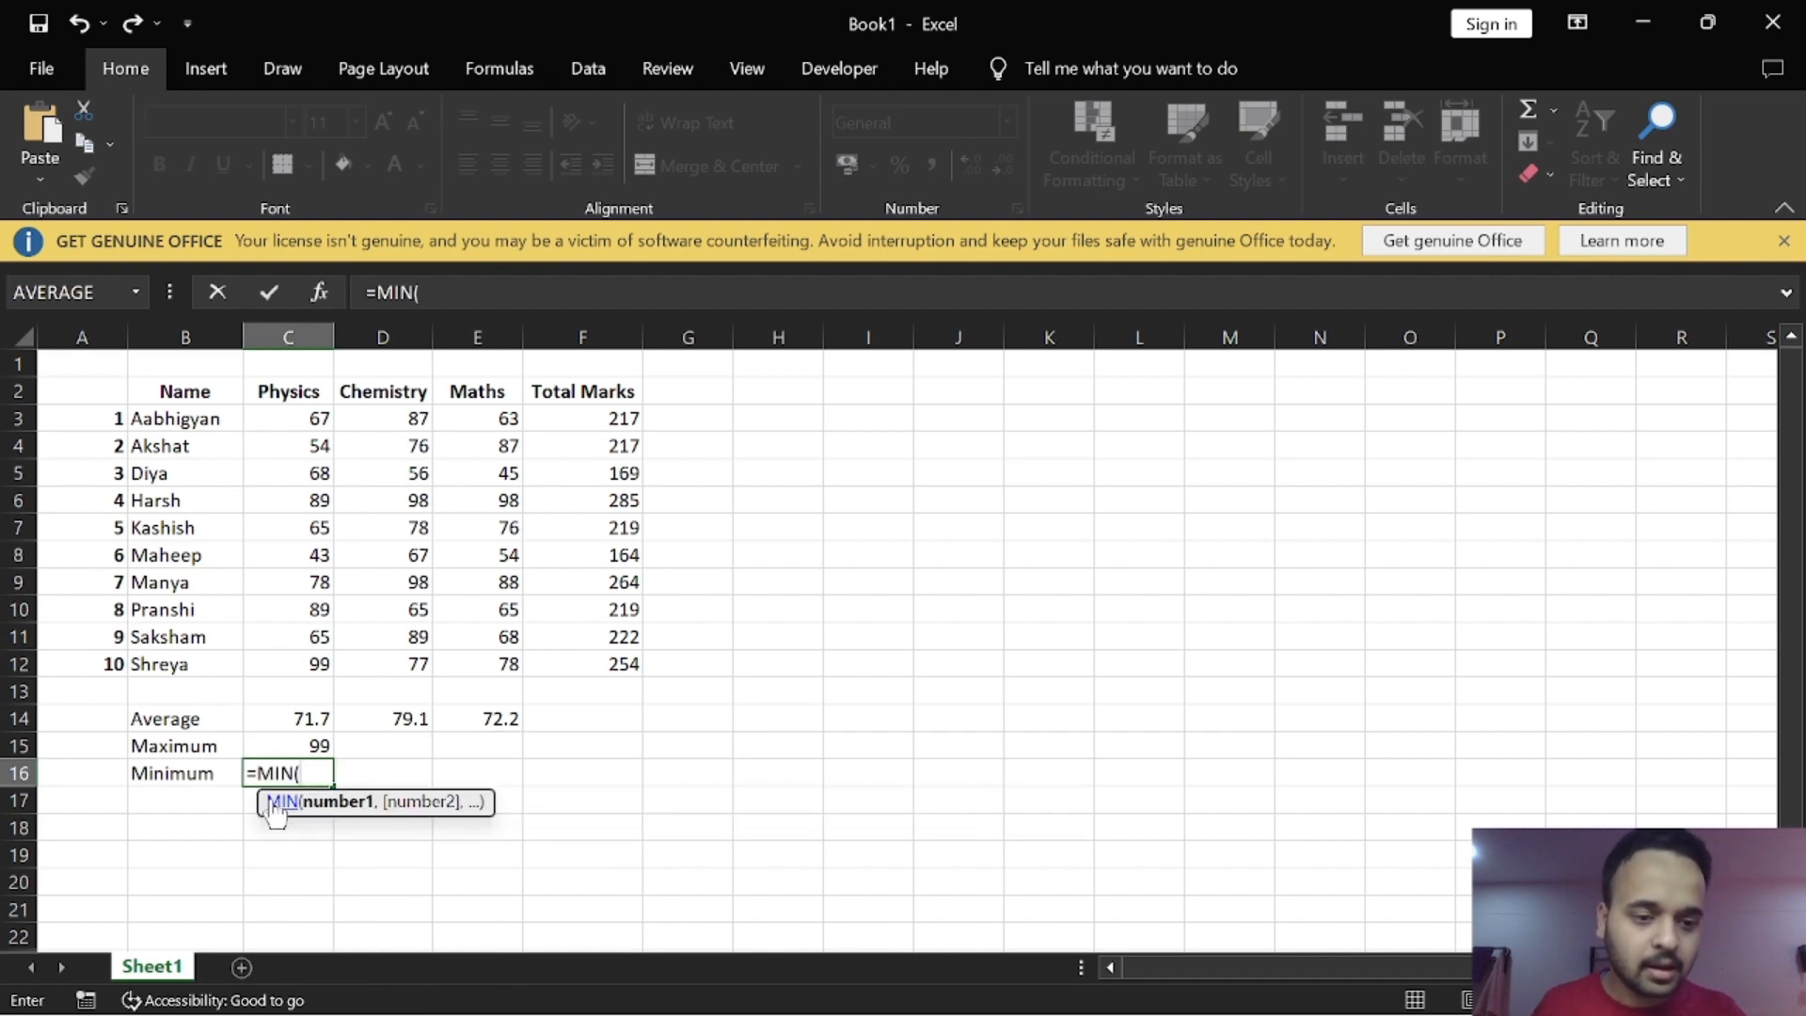
drag(318, 414, 289, 661)
text())
key(Return)
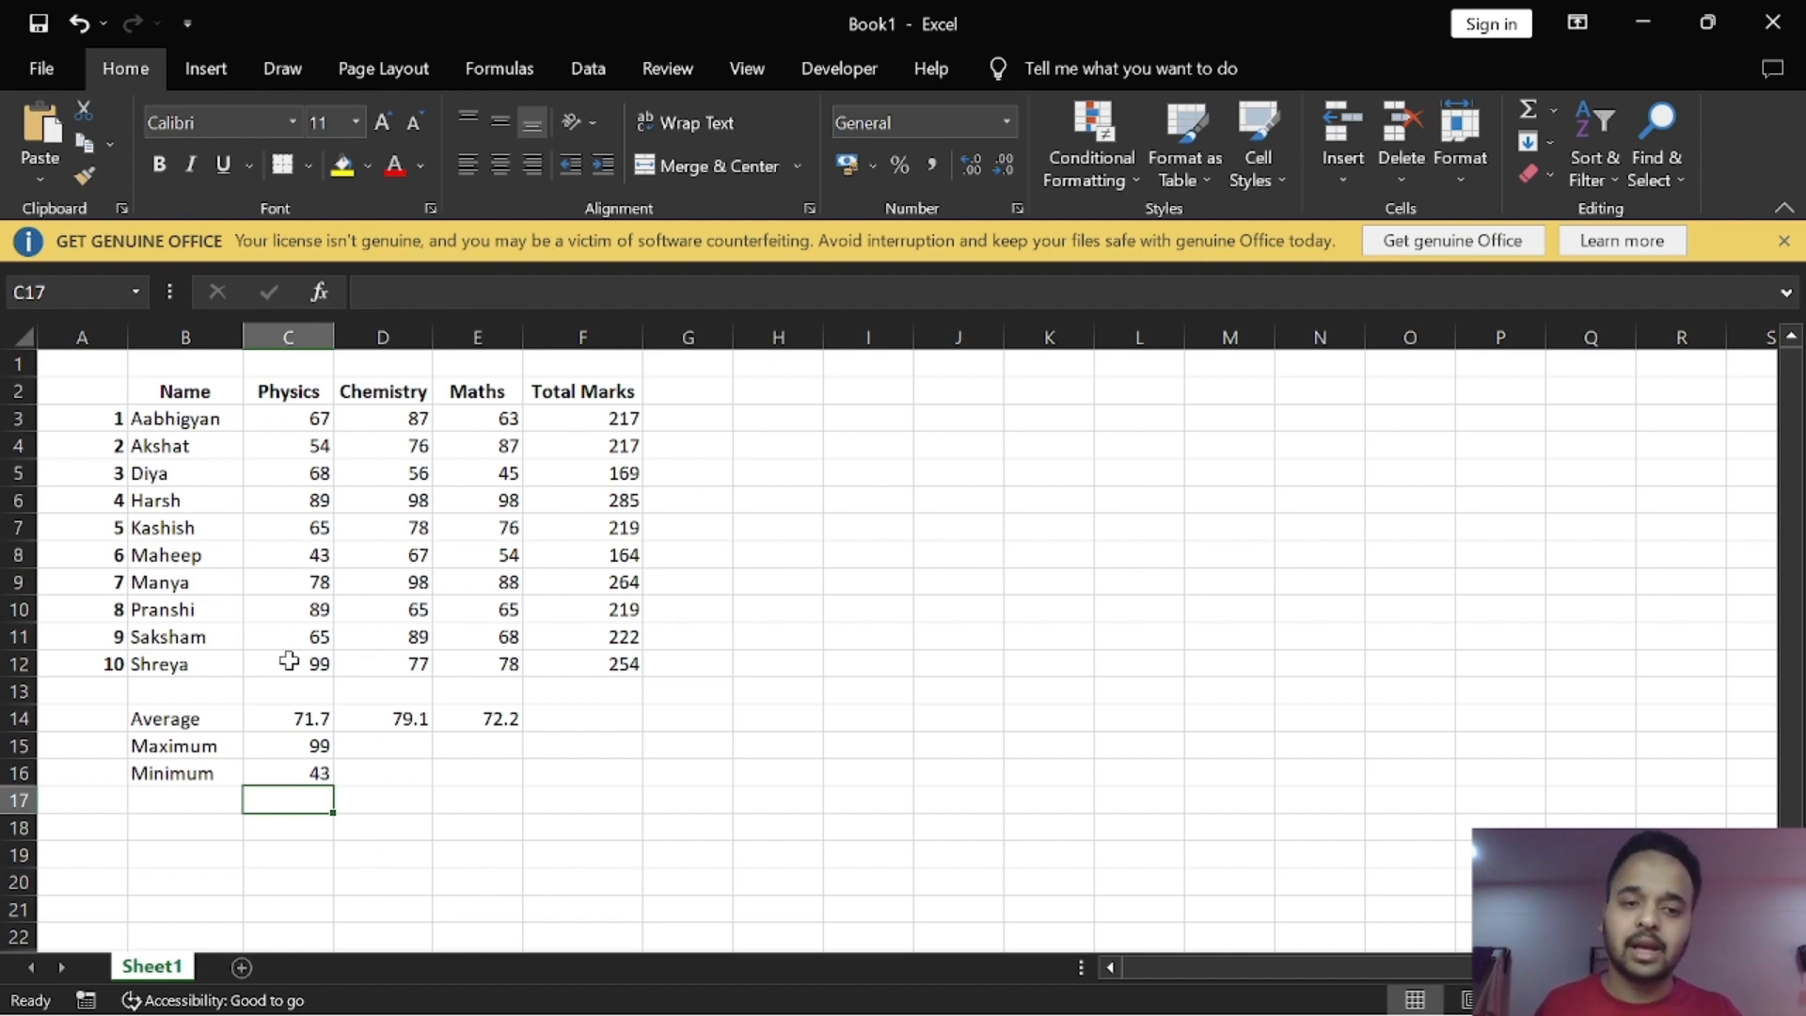
Step: Fill the maximum formula from C15 and the minimum formula from C16 across to column E for Chemistry and Maths
click(312, 743)
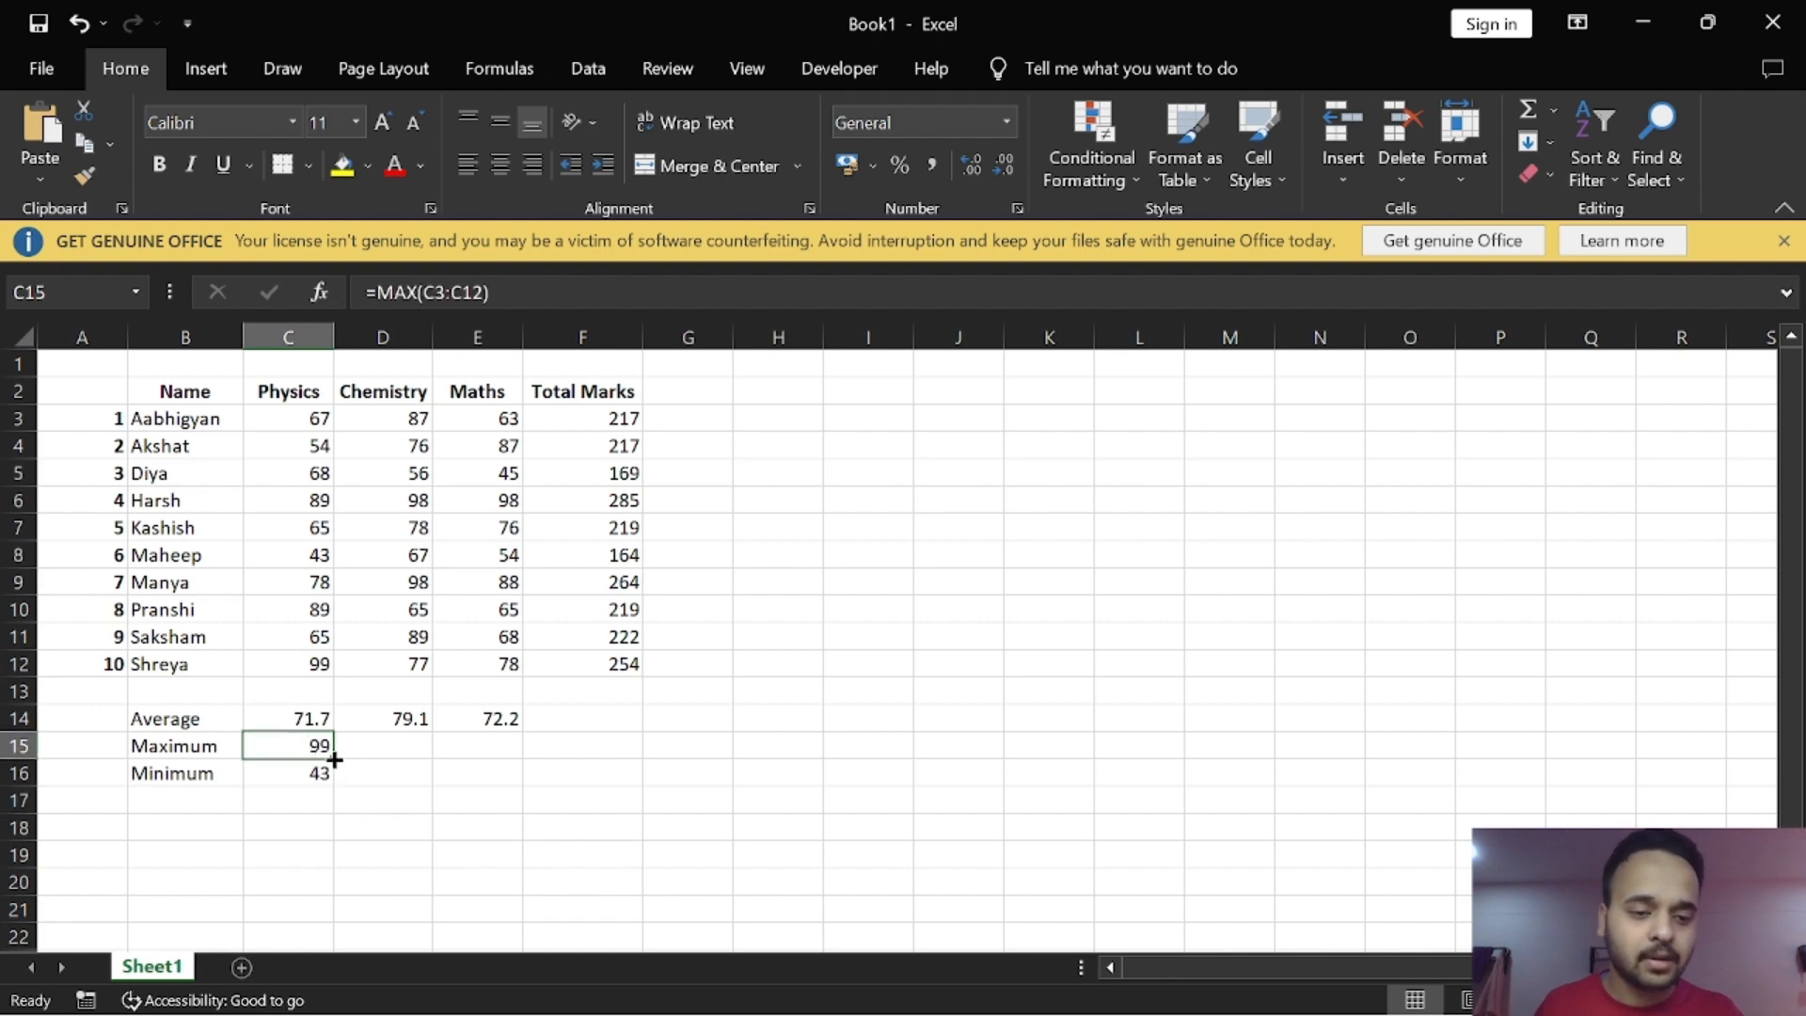
drag(335, 758, 499, 764)
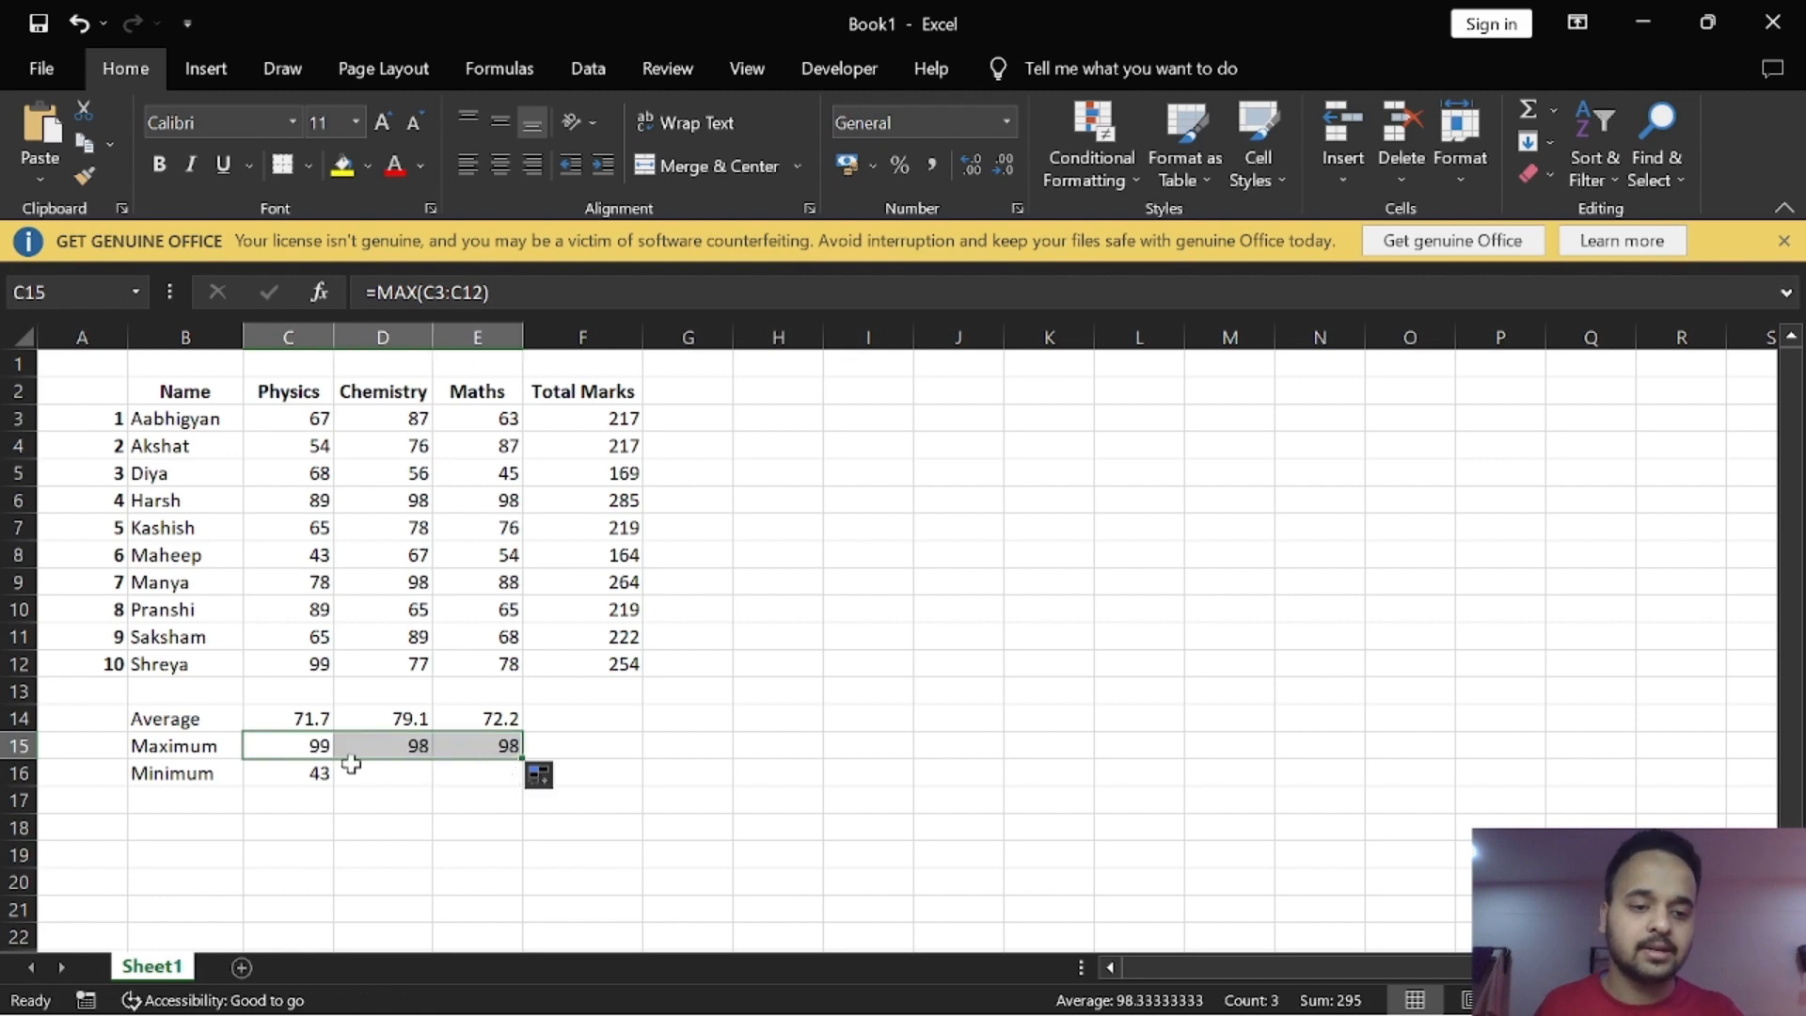
click(315, 773)
drag(335, 783, 484, 776)
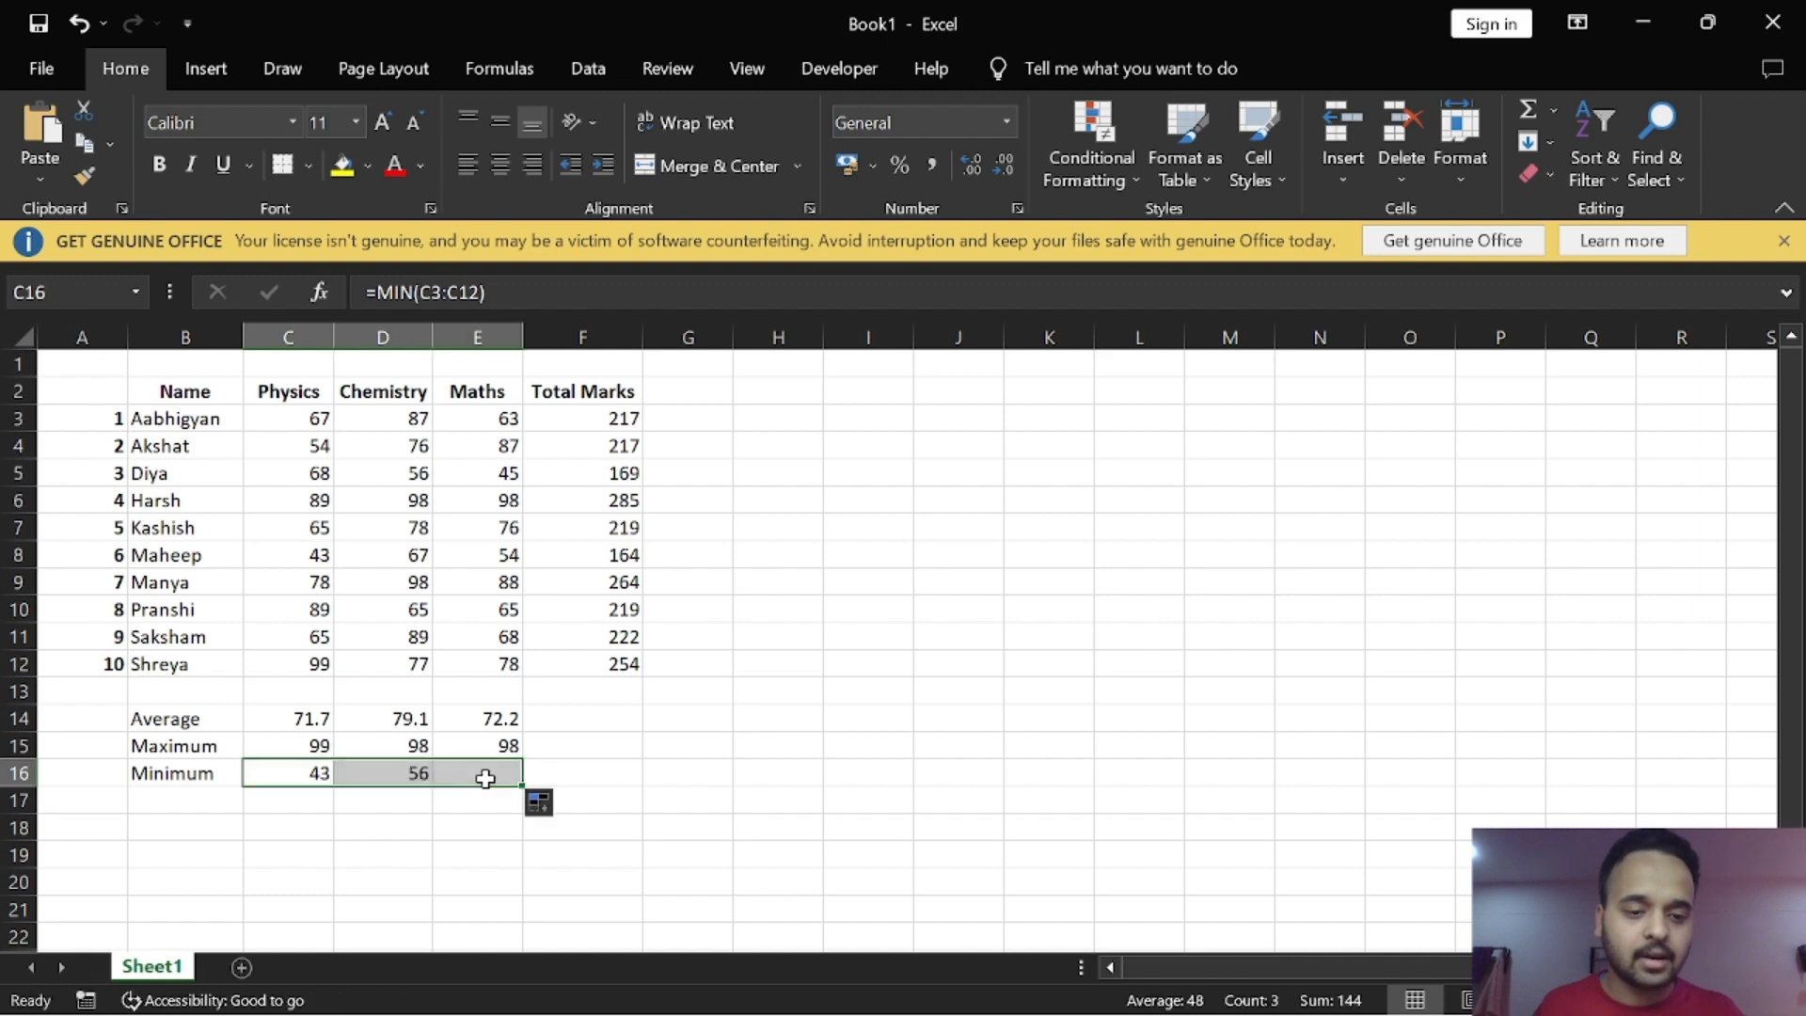
click(607, 725)
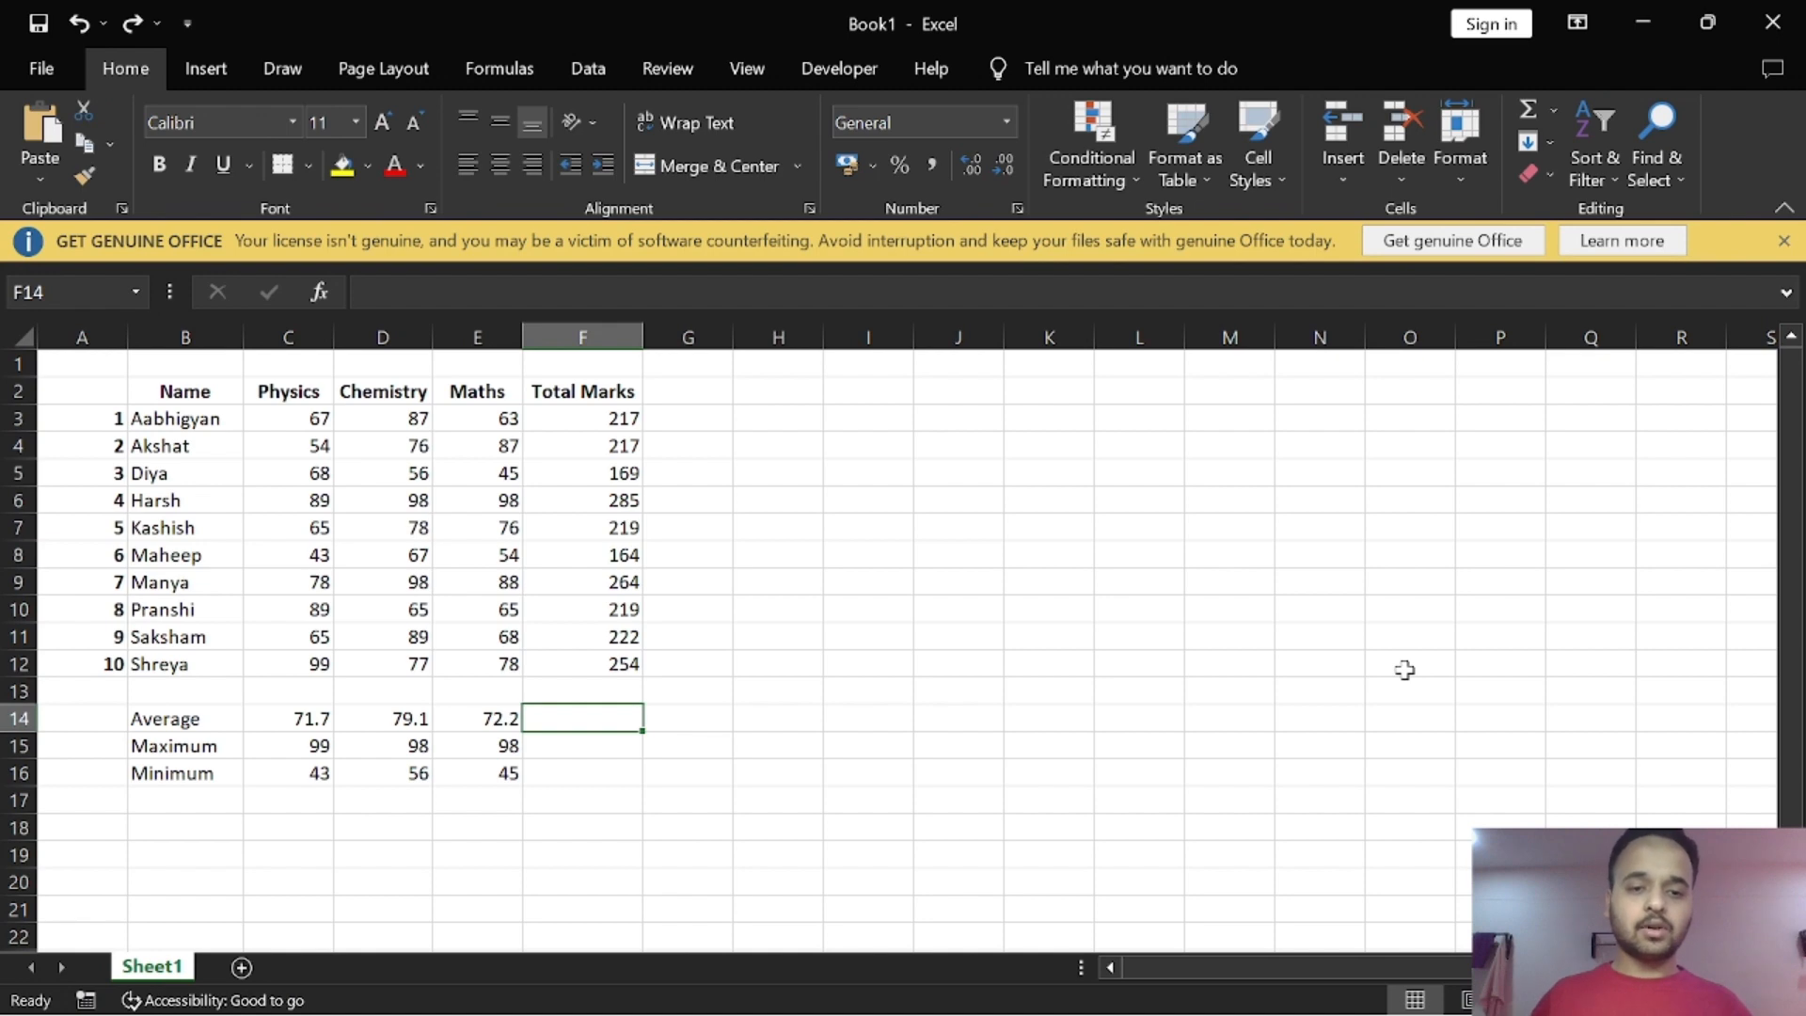
Step: Clear the Total Marks values from cells F3 to F12
drag(603, 422, 589, 667)
key(Delete)
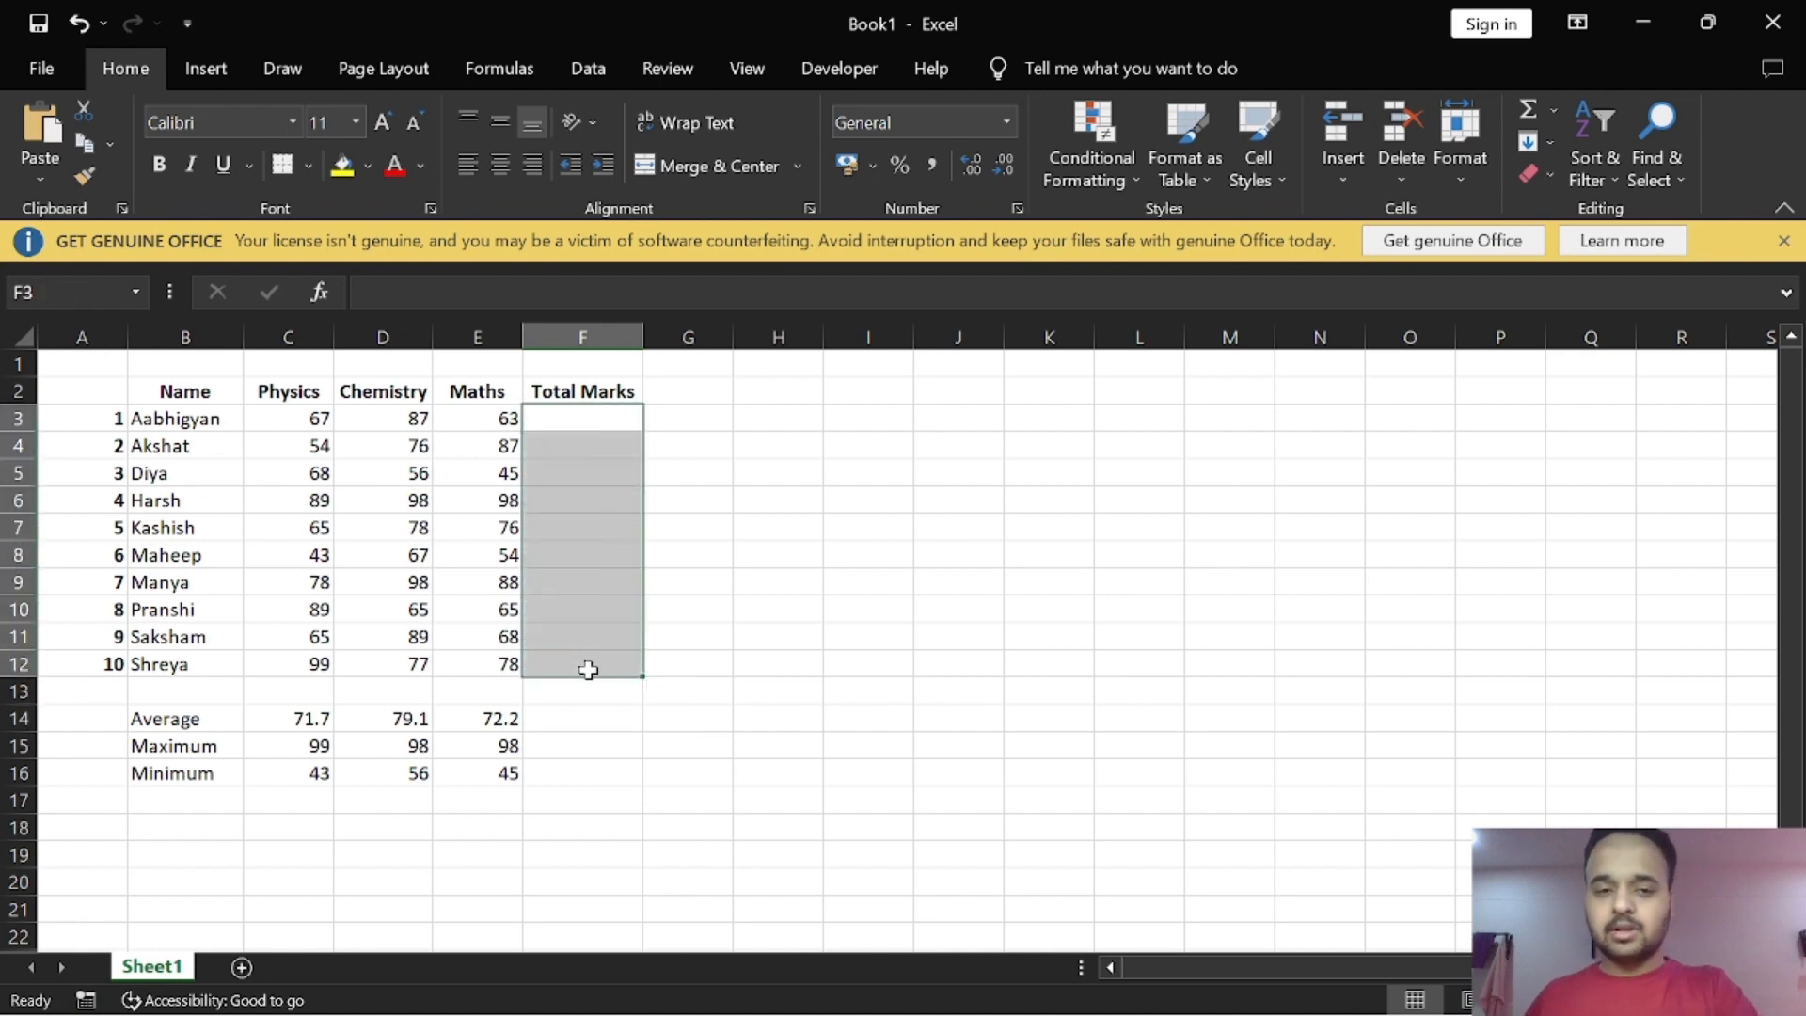
click(764, 505)
Step: Total the range C3:E3 in cell F3 using AutoSum and fill the formula down through F12
click(593, 422)
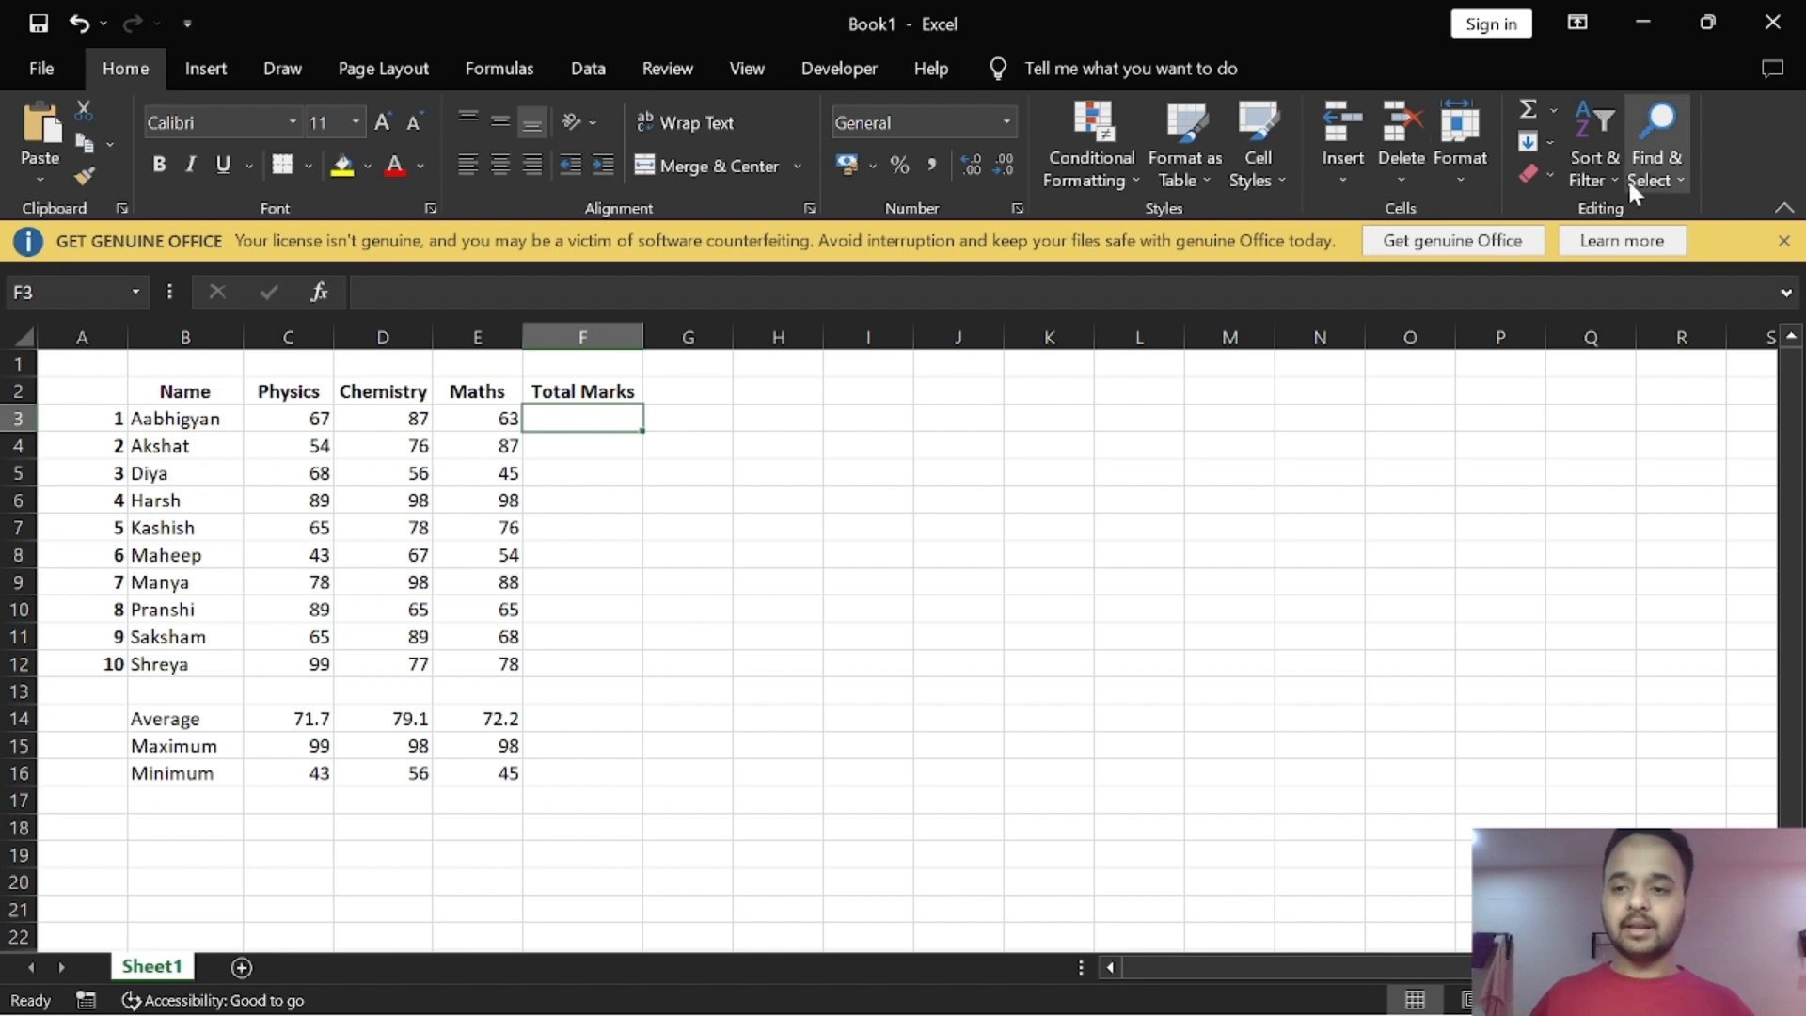
click(1530, 119)
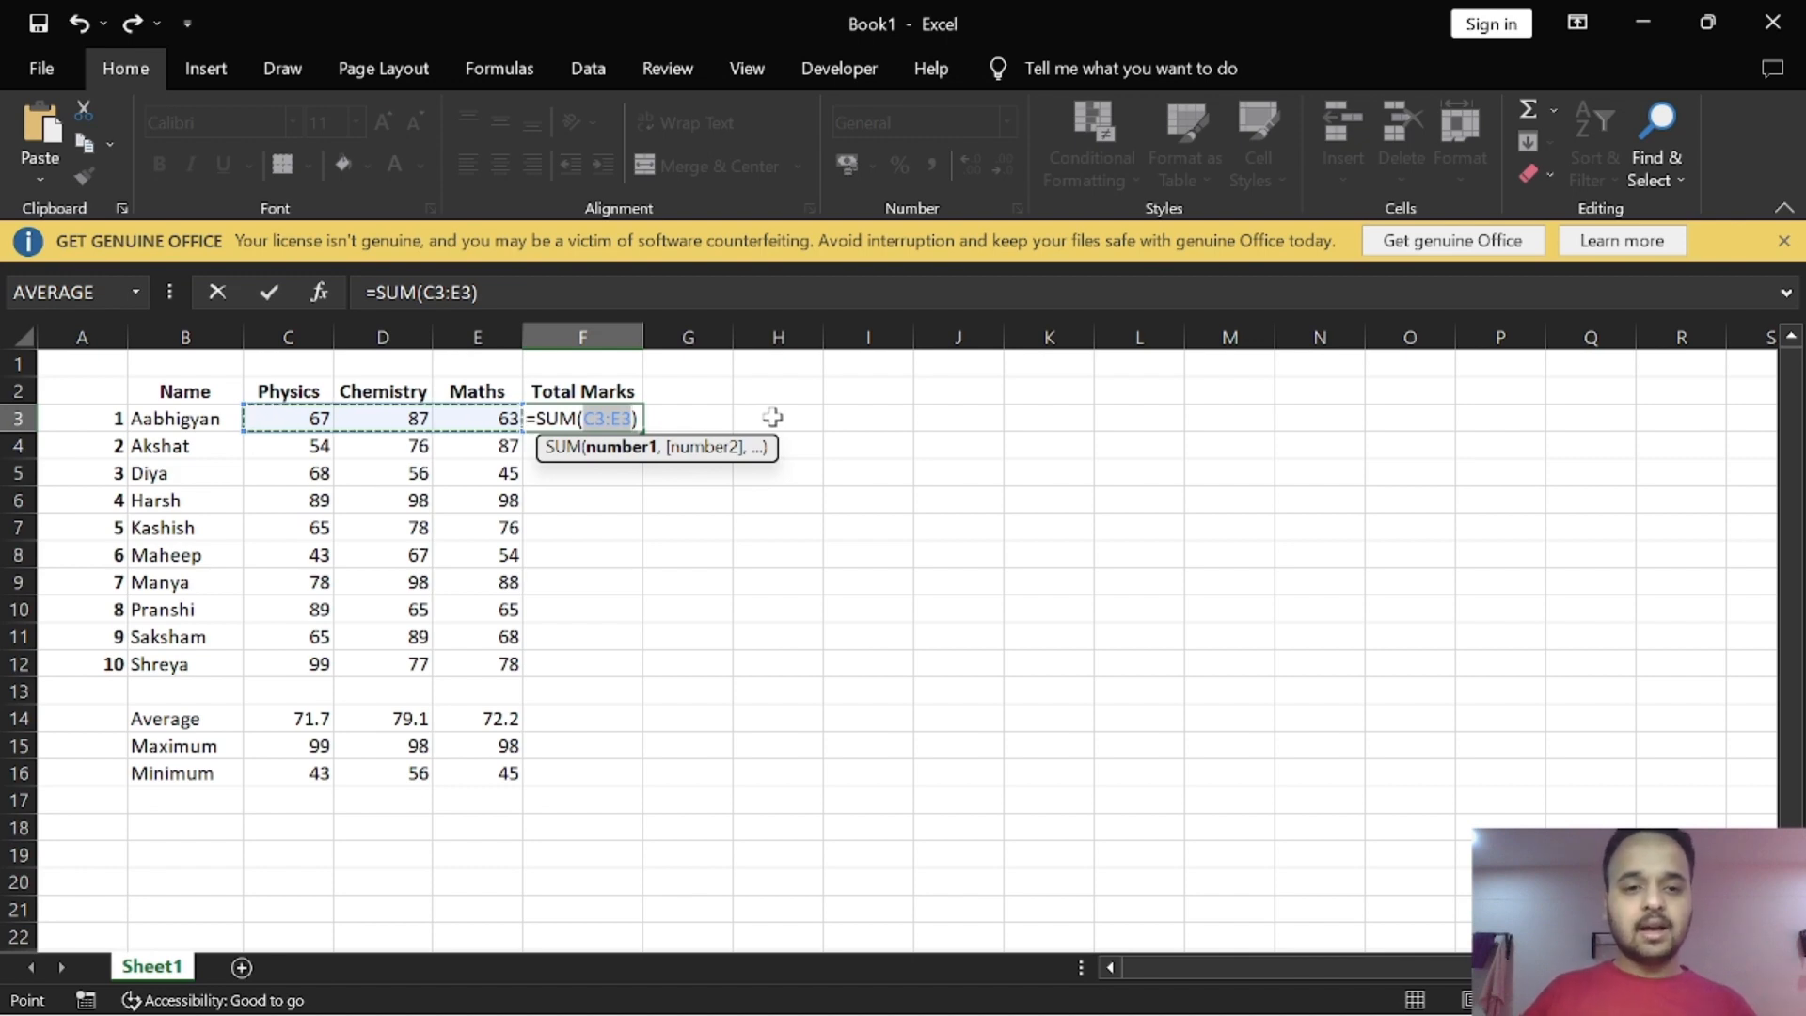
key(Return)
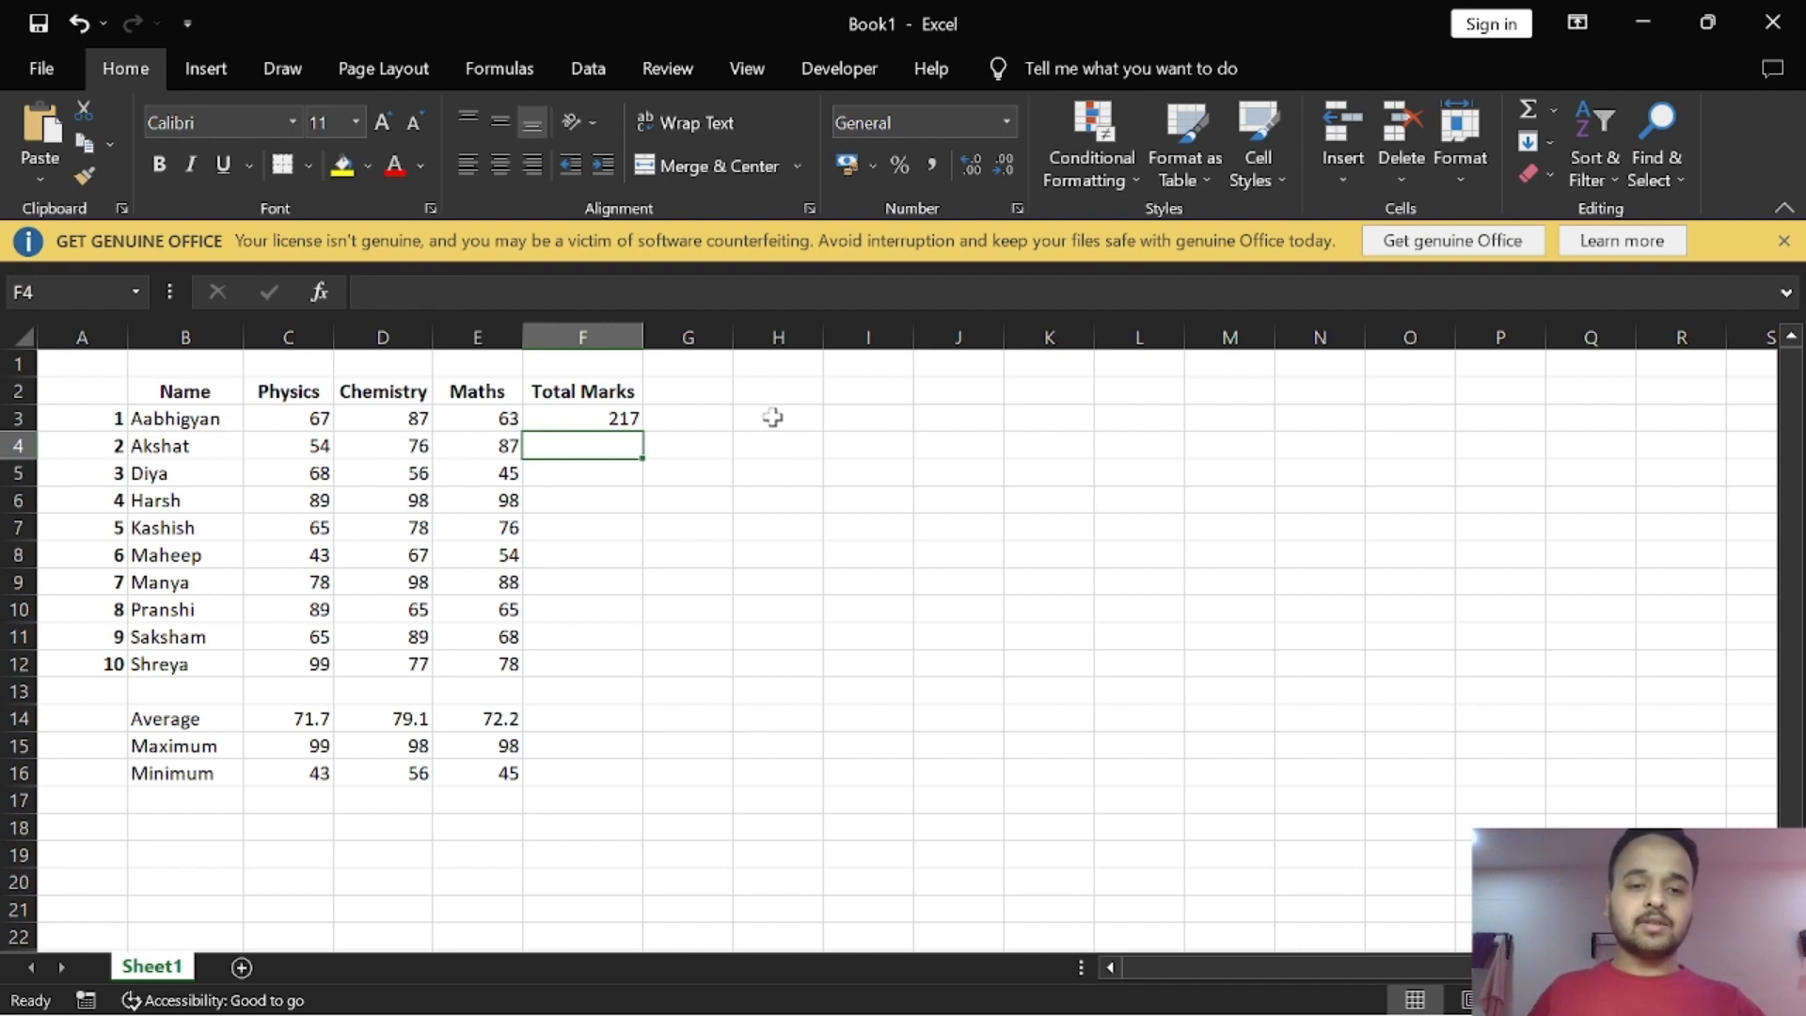
click(592, 420)
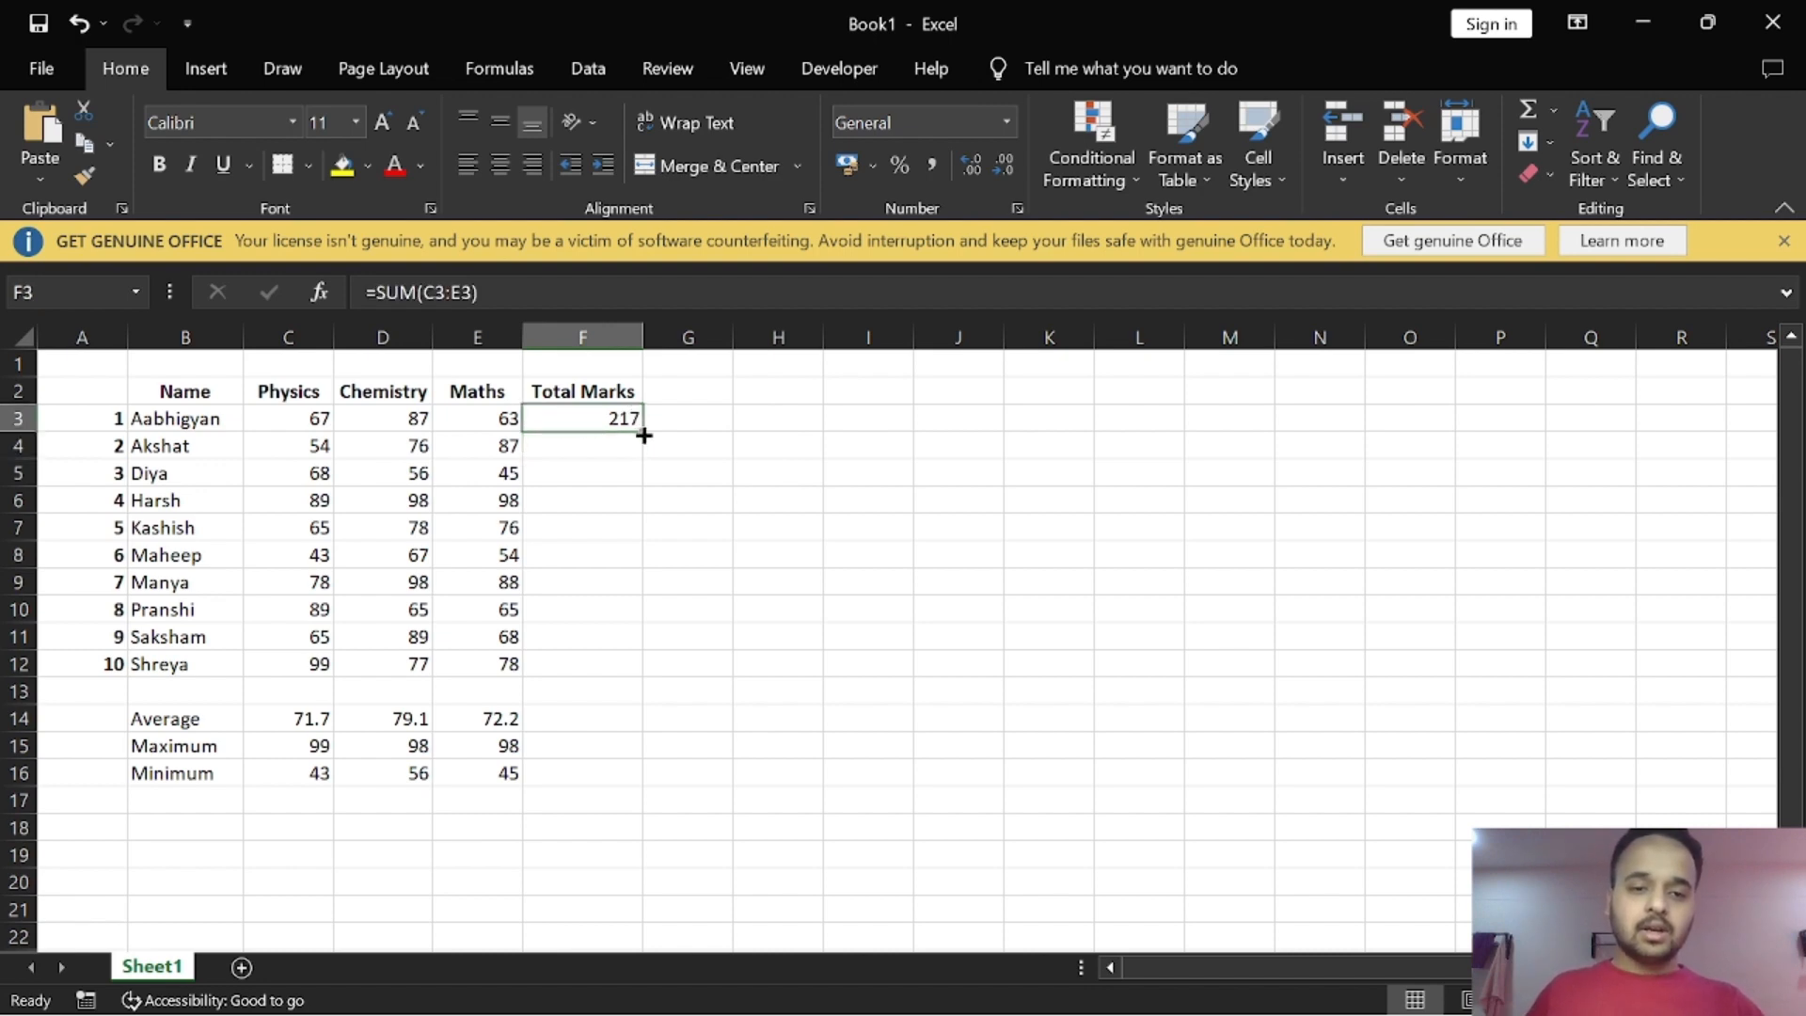
drag(643, 436, 648, 679)
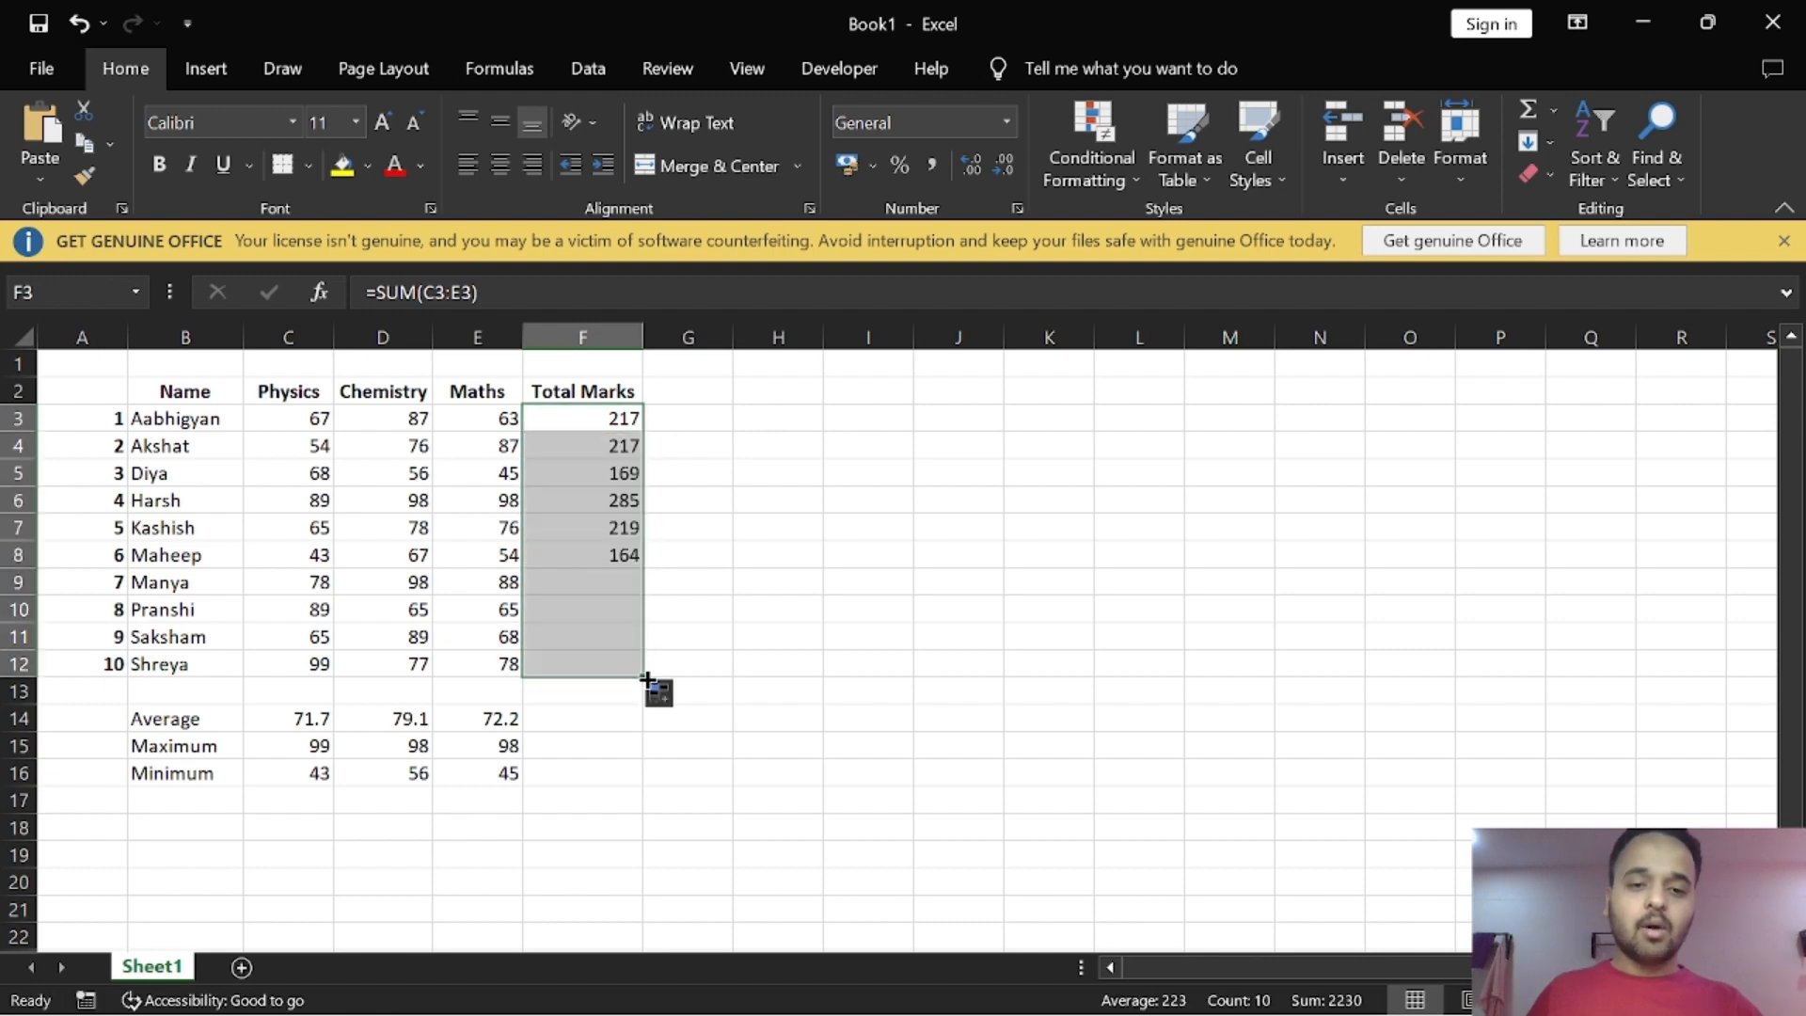
click(715, 607)
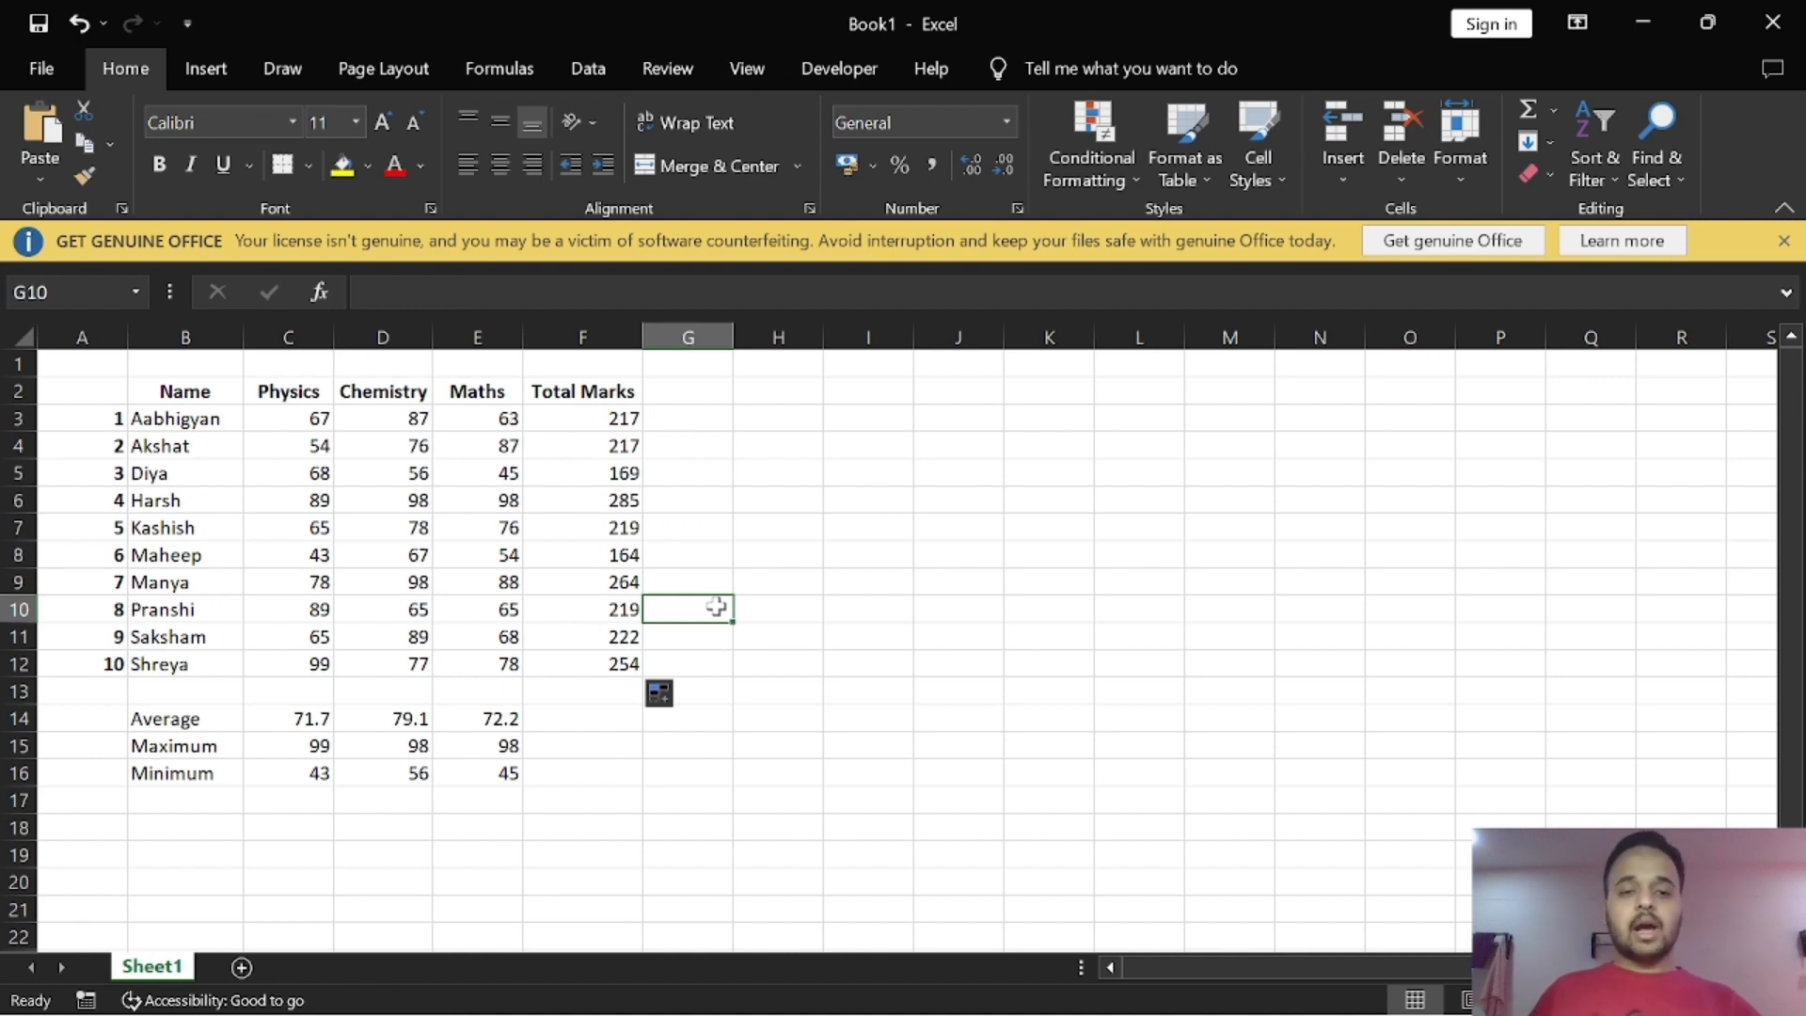
Step: Enter the formula =COUNT(C3:C12) in cell C18 to count the numeric Physics marks
click(310, 832)
text(=count)
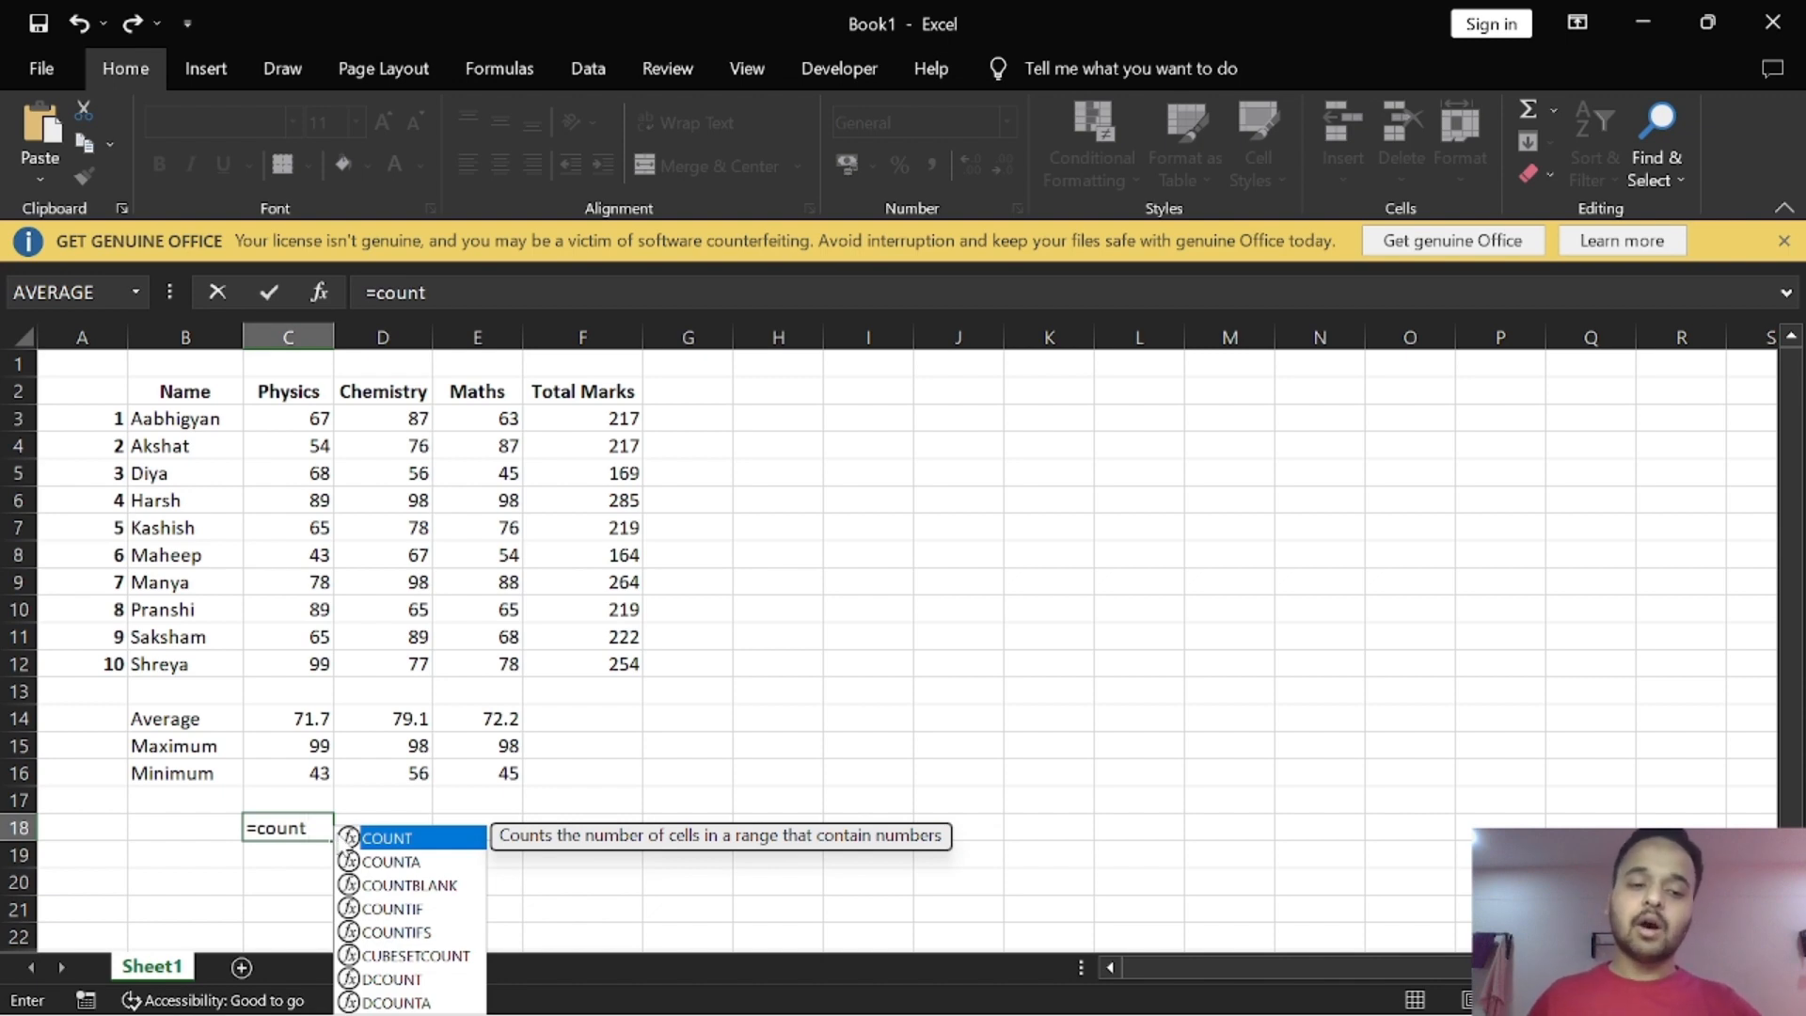
double_click(346, 837)
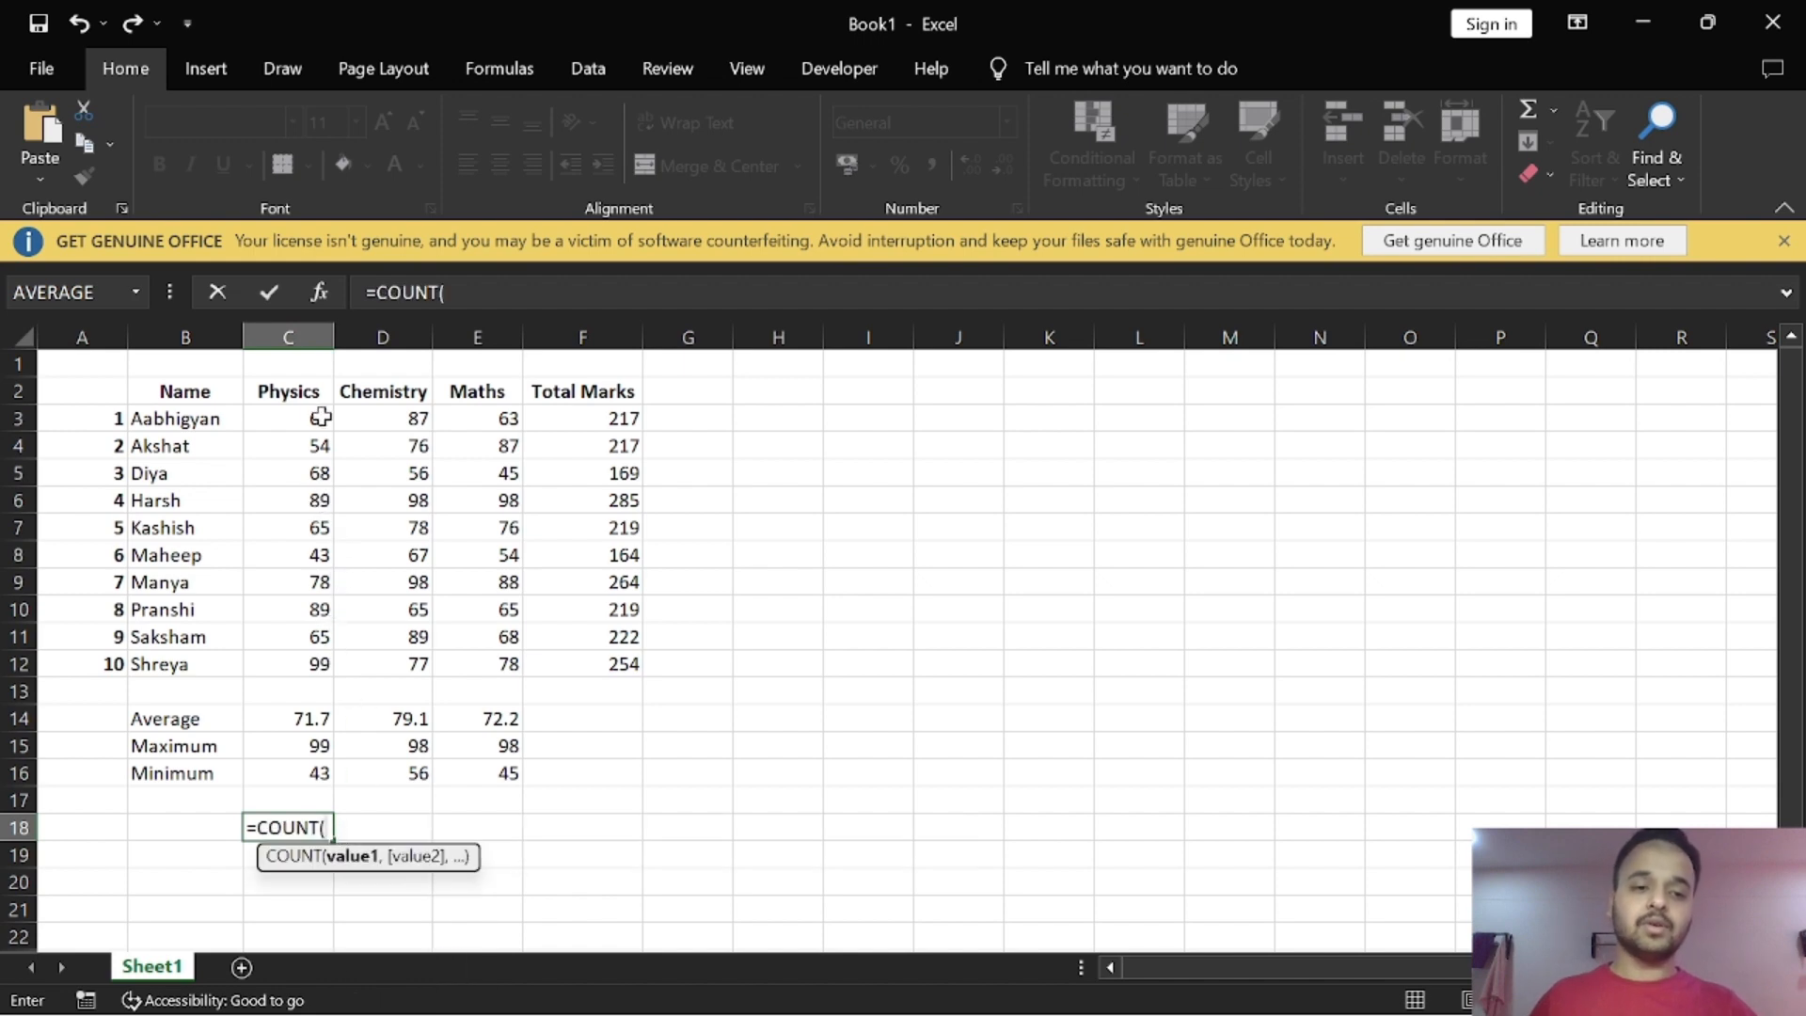
drag(319, 418, 287, 658)
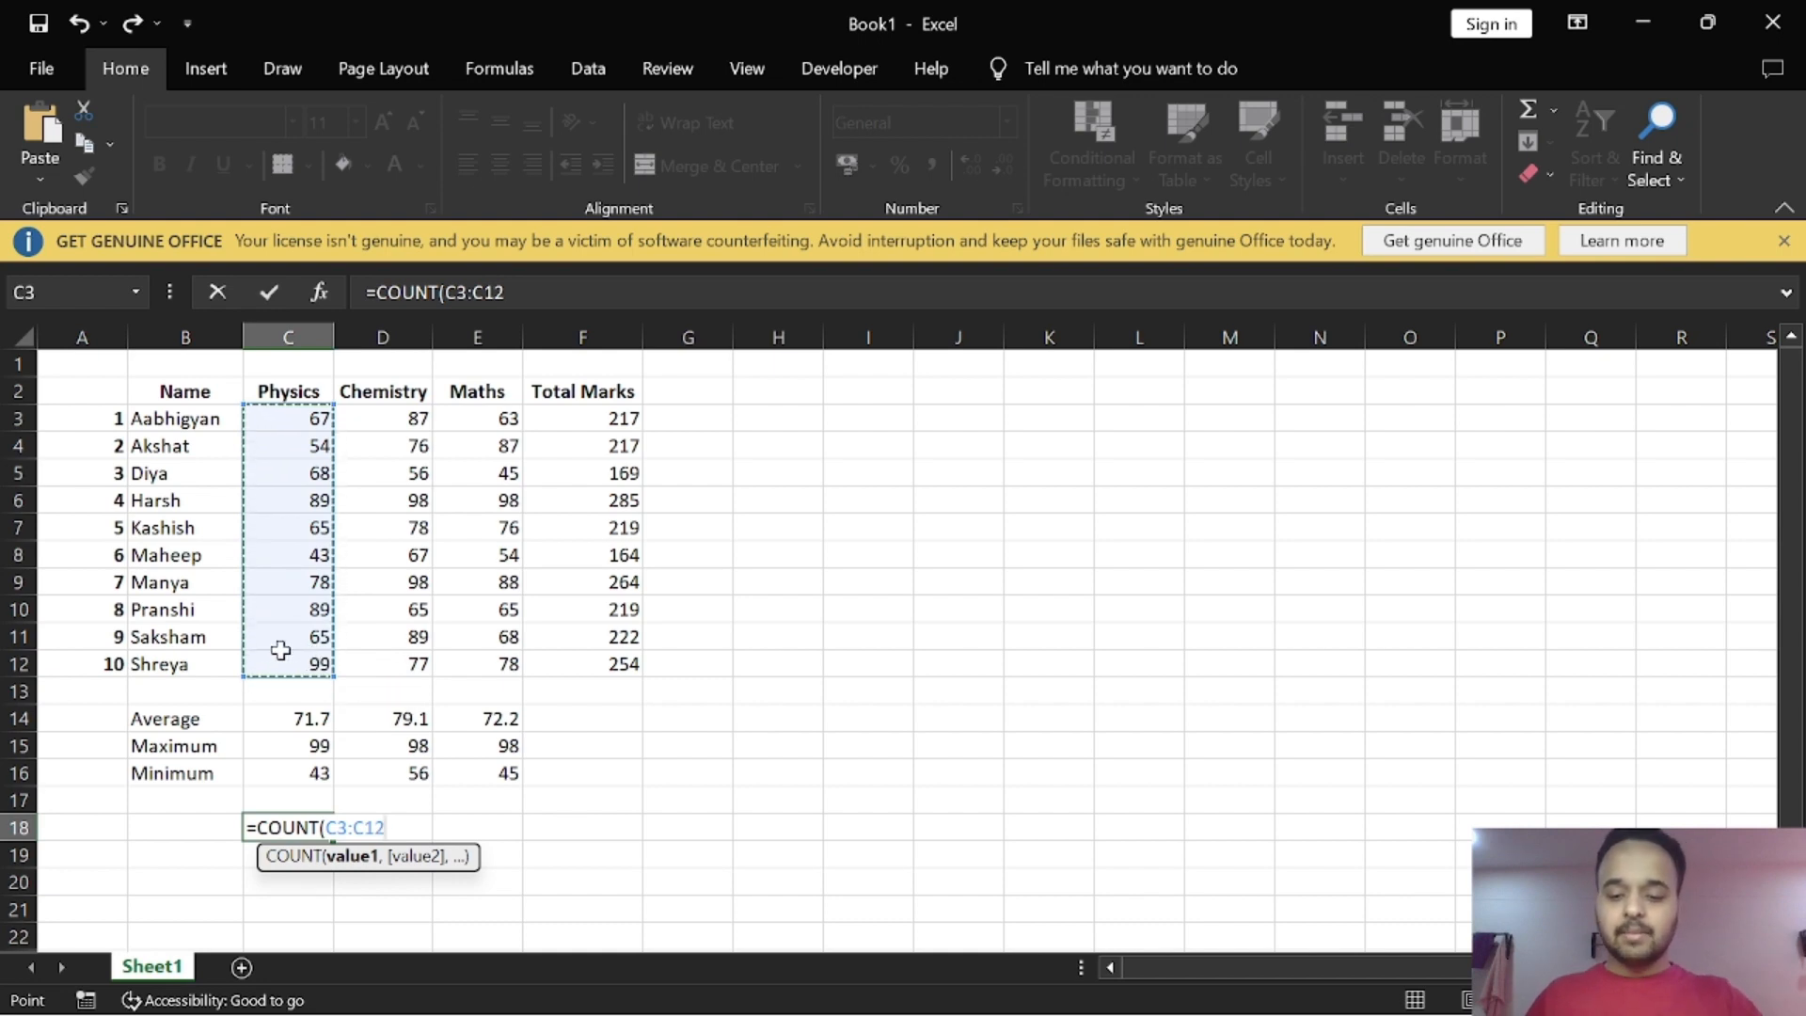
text())
key(Return)
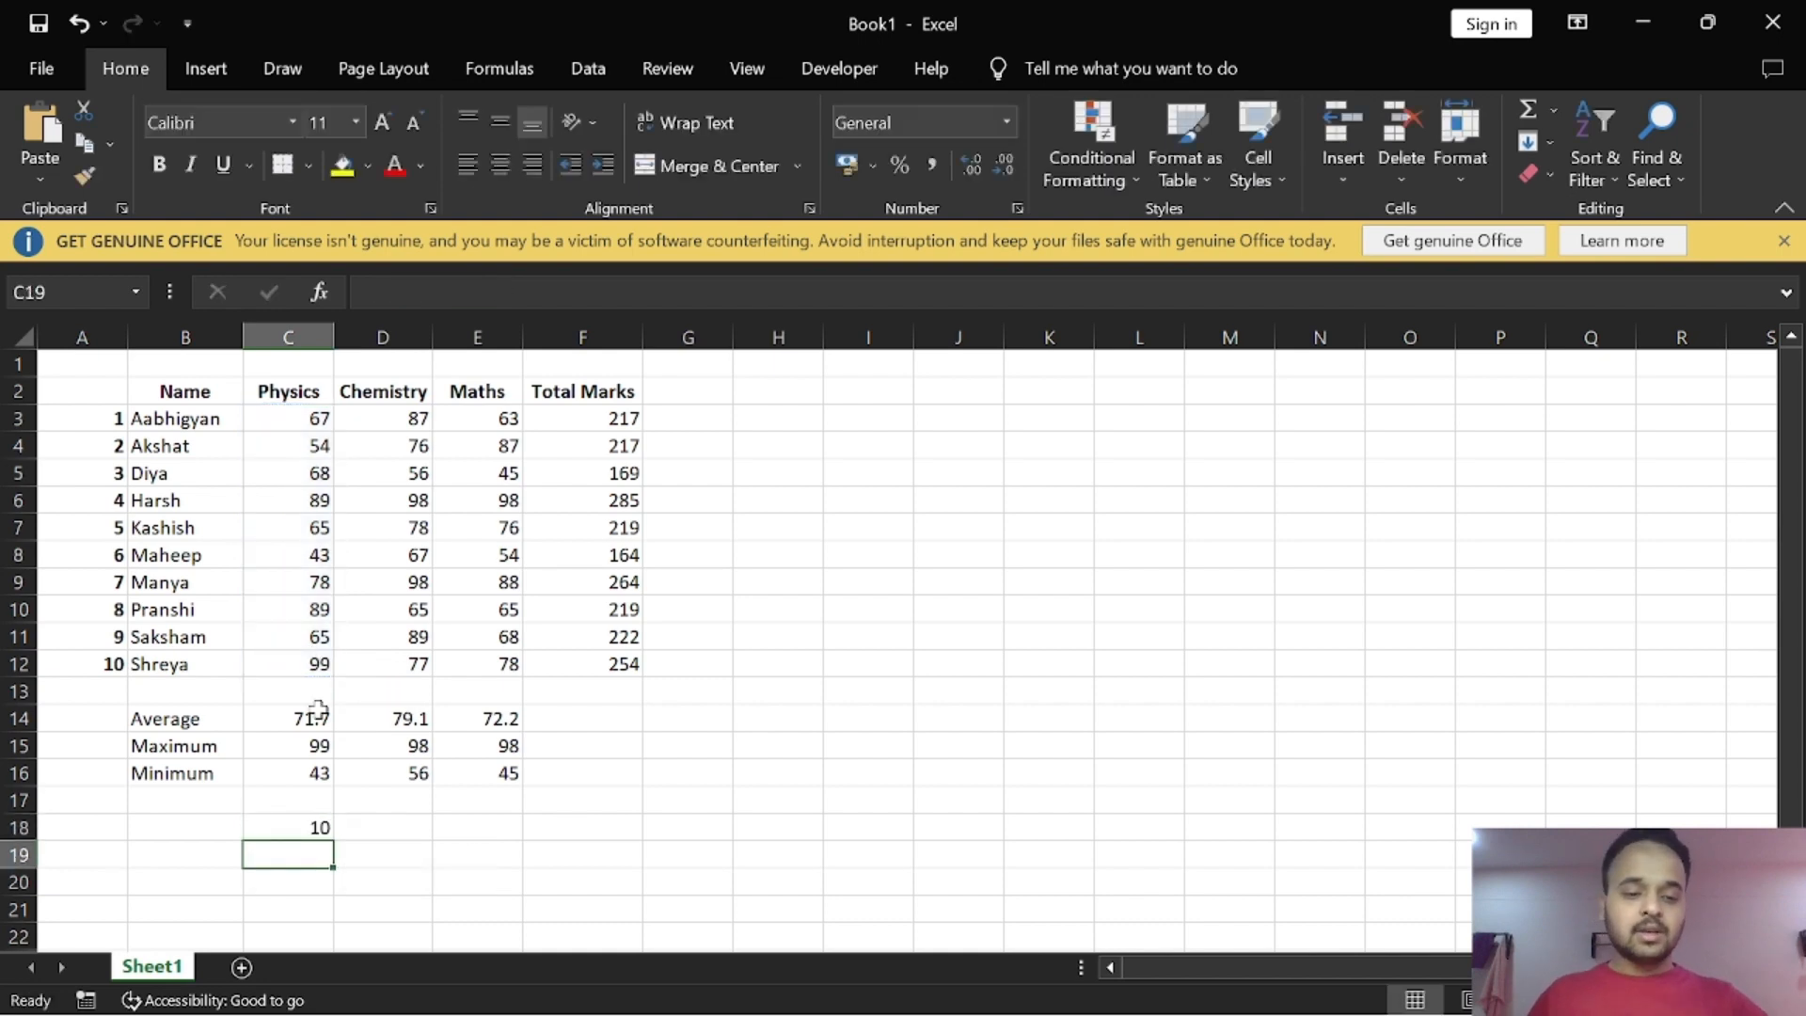